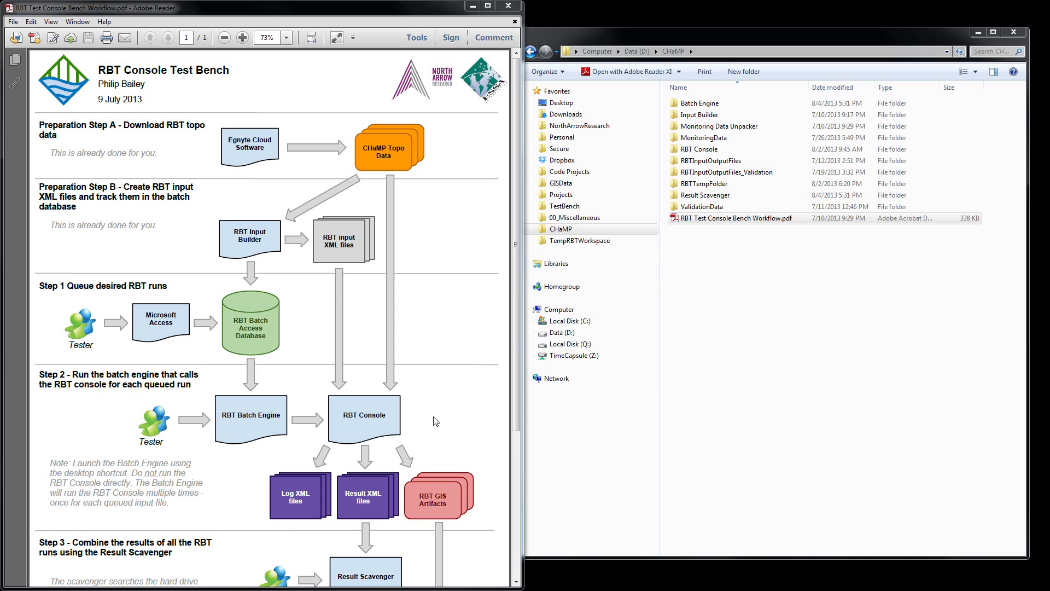
- Reposition the file browser window, look into the 2011 folder of MonitoringData and return to the CHaMP folder
click(759, 380)
drag(751, 34, 762, 25)
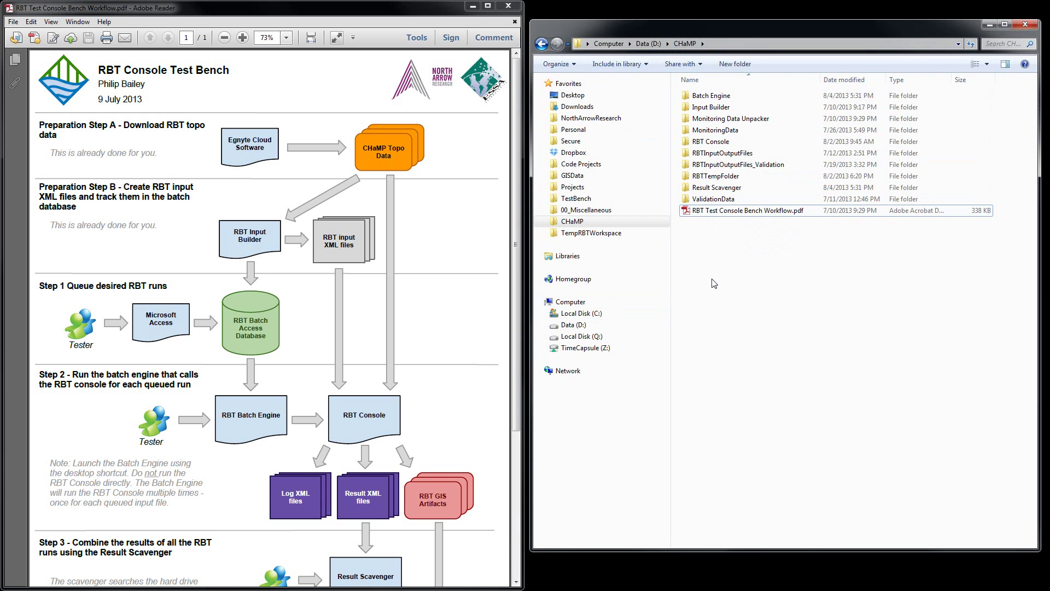
click(714, 132)
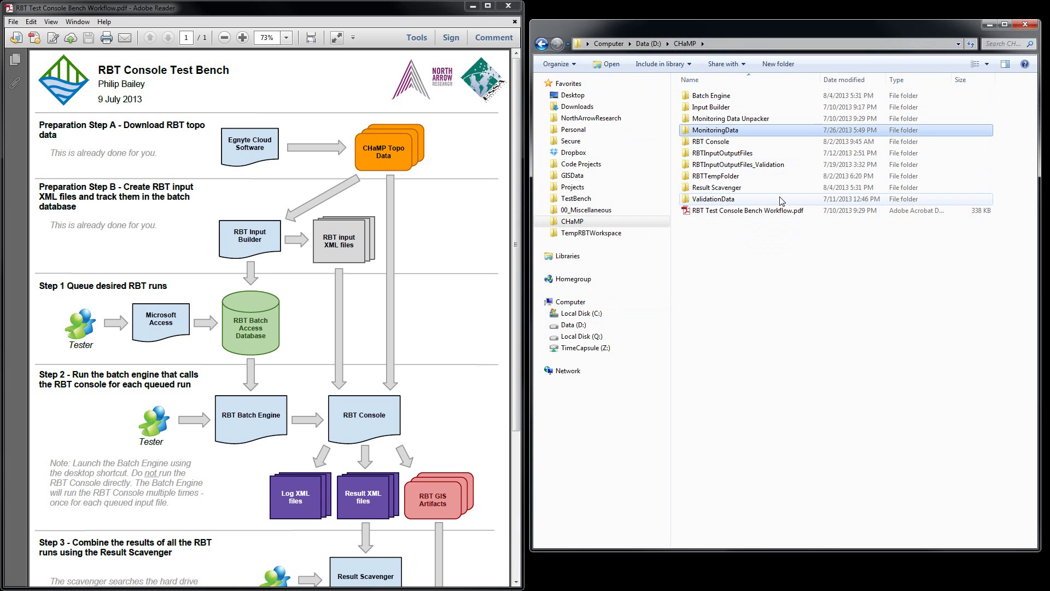
double_click(704, 132)
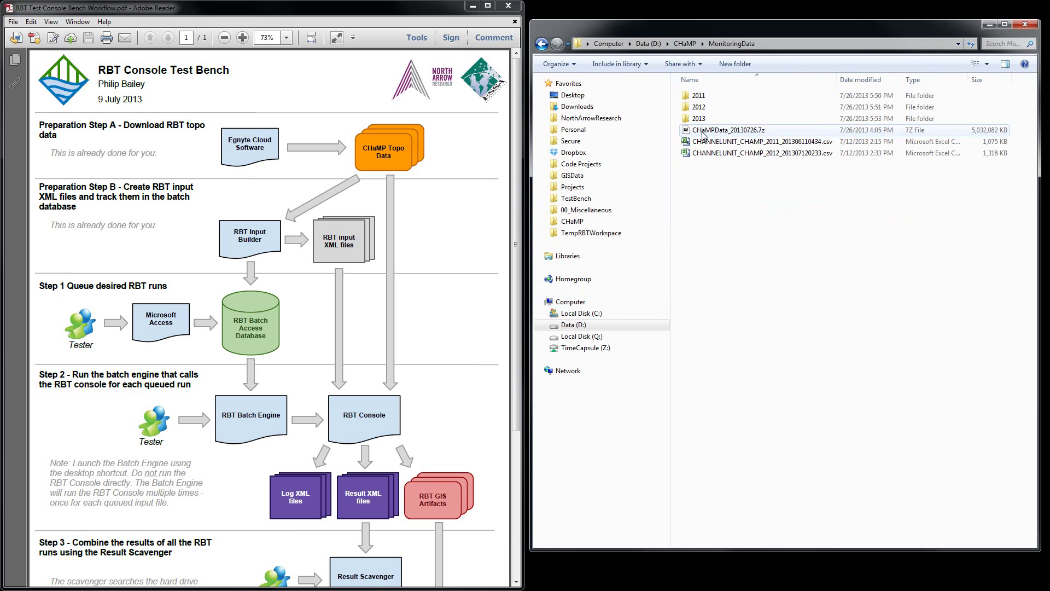
double_click(701, 96)
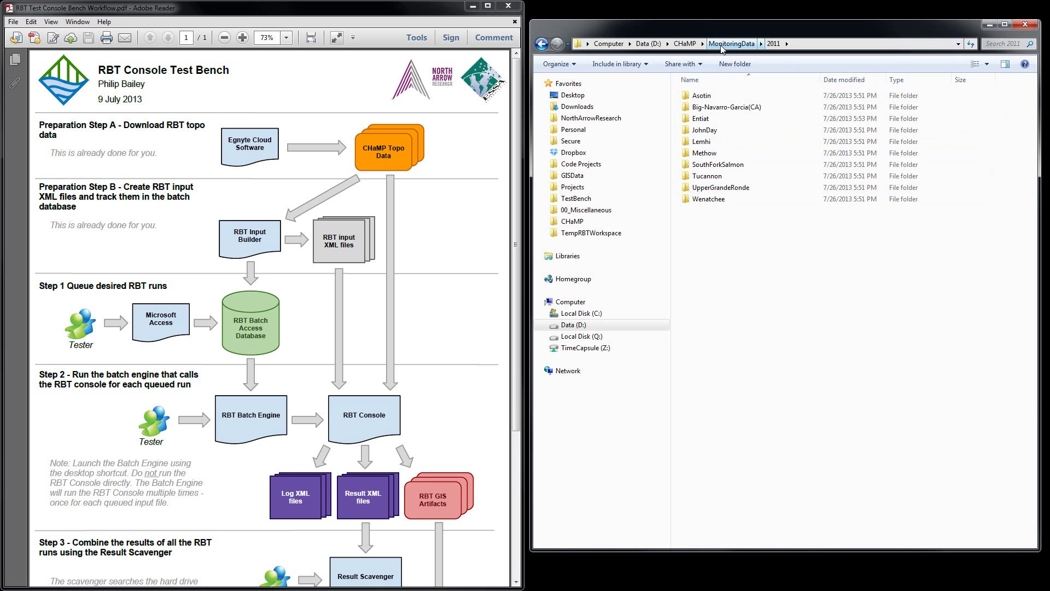
click(722, 44)
key(alt+Up)
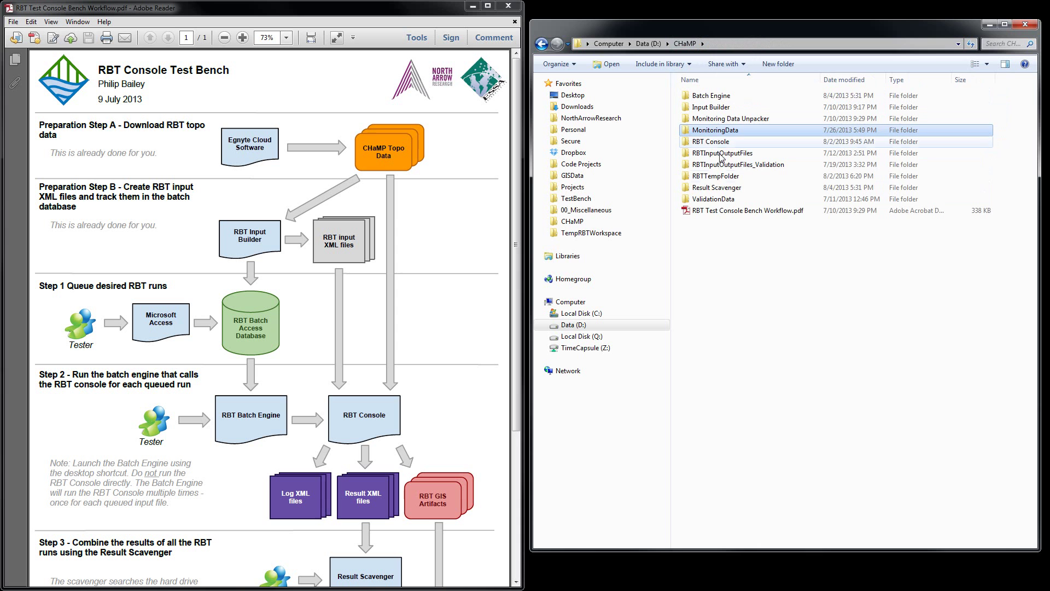
- Browse MonitoringData through 2011, Asotin and ASW00001-CC-F1 P2BR down to the visit's Topo folder to view the survey data files
double_click(713, 132)
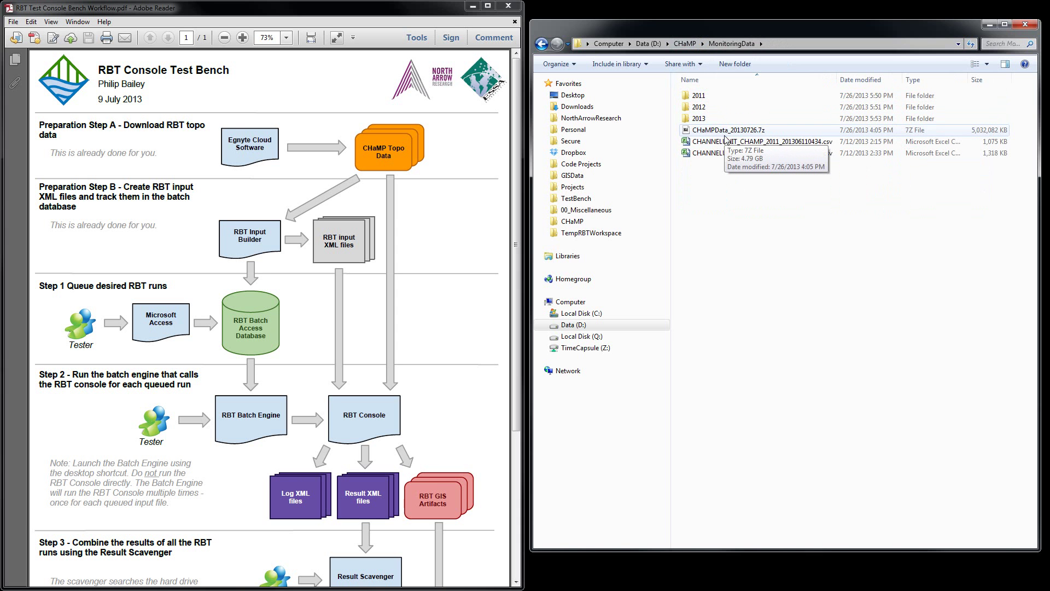
click(699, 98)
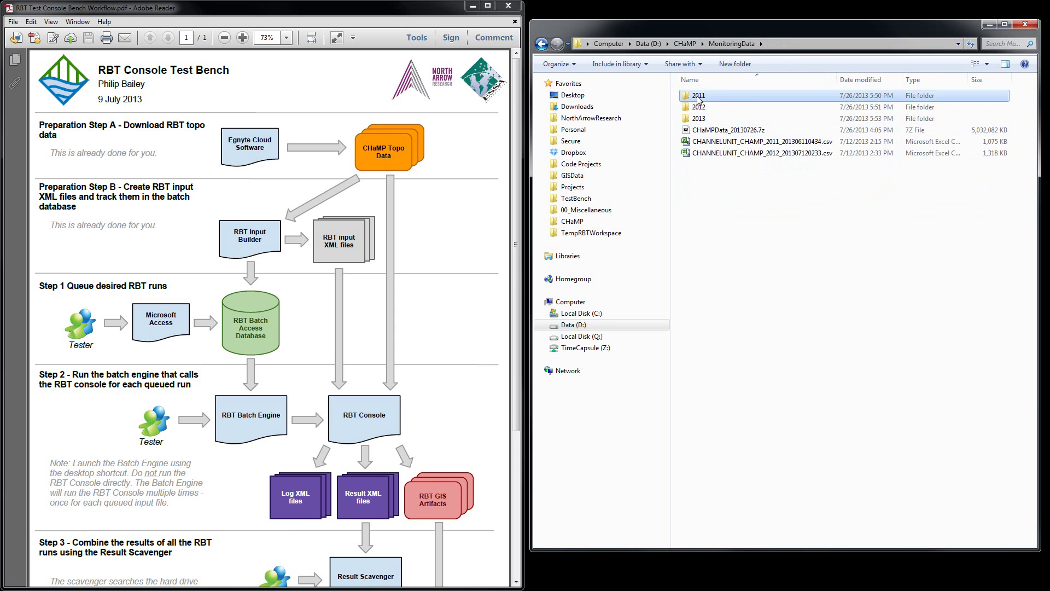
double_click(699, 99)
double_click(700, 98)
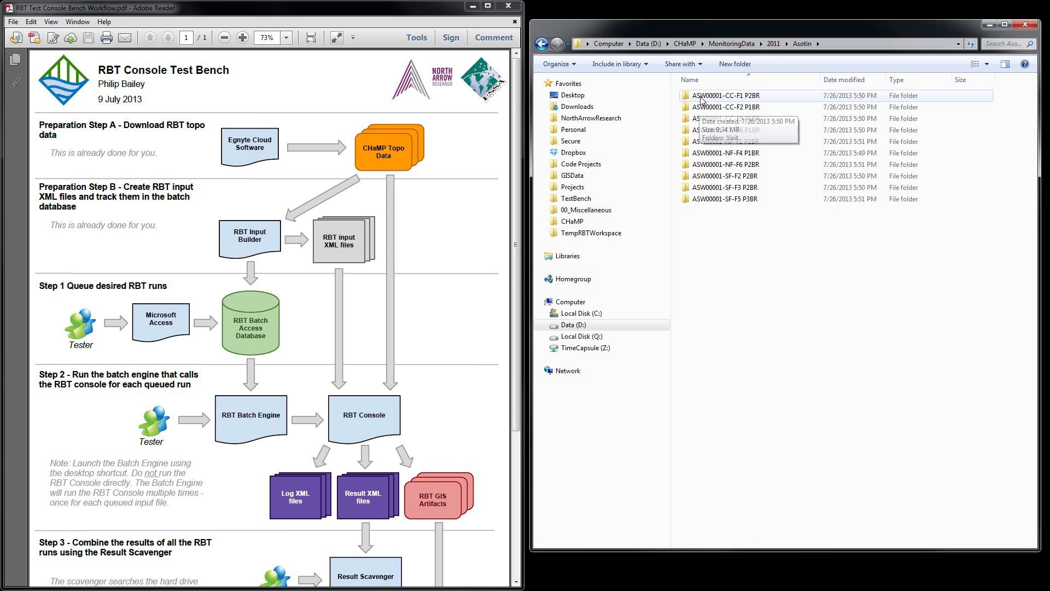
double_click(700, 98)
double_click(701, 97)
double_click(700, 97)
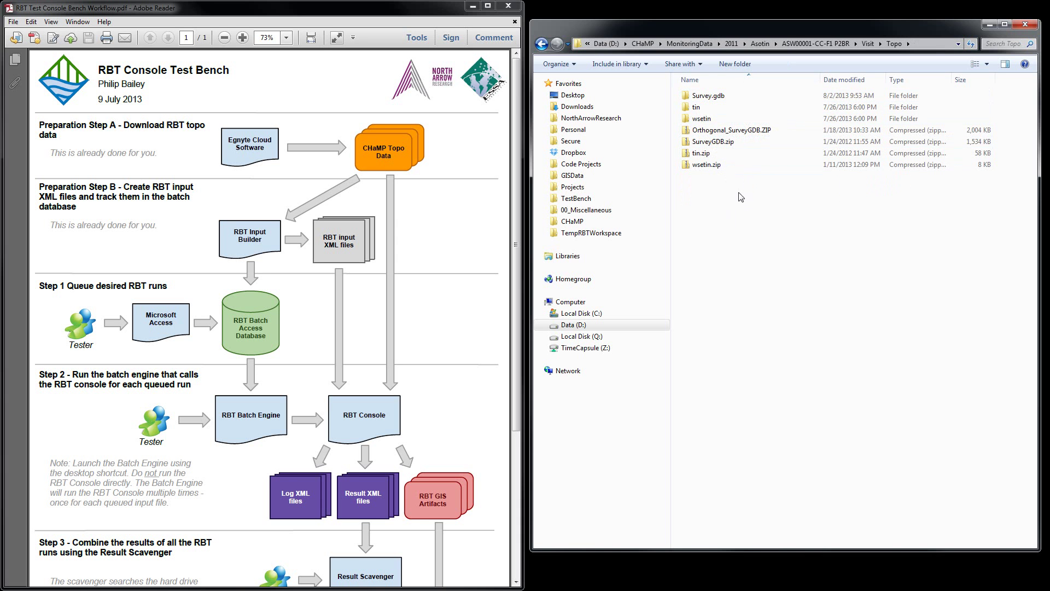
- Browse RBTInputOutputFiles from the CHaMP folder through 2011, Asotin and ASW00001-CC-F1 P2BR to the Visit folder and locate rbt_input.xml
click(643, 43)
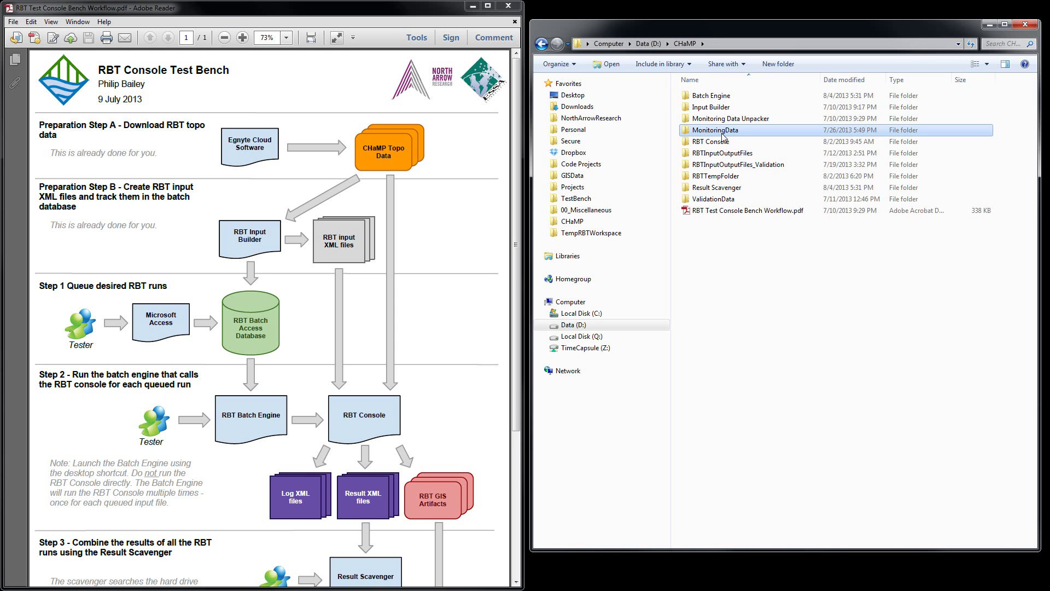
click(724, 154)
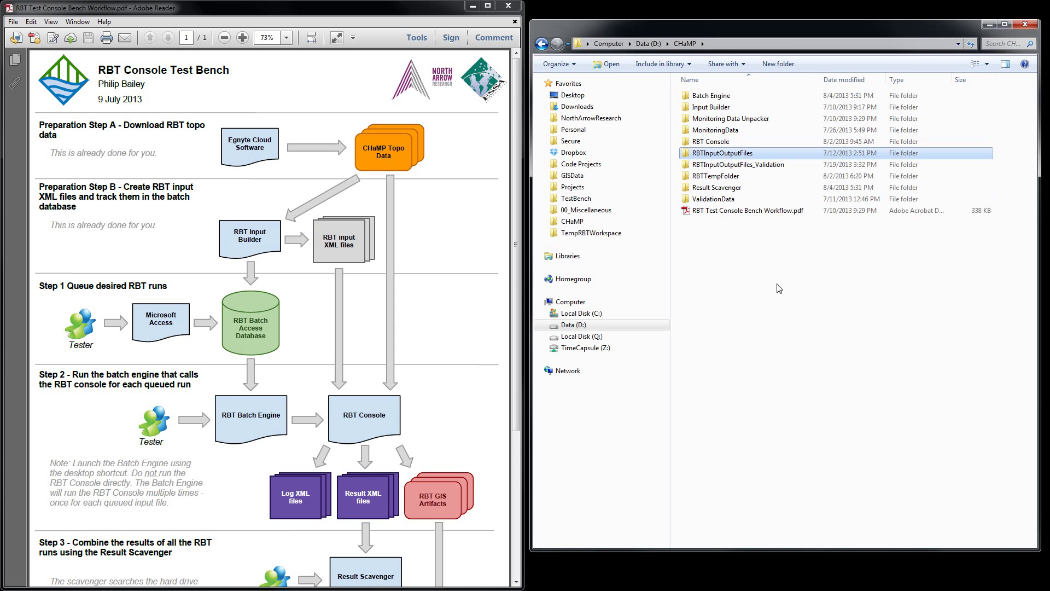
double_click(737, 155)
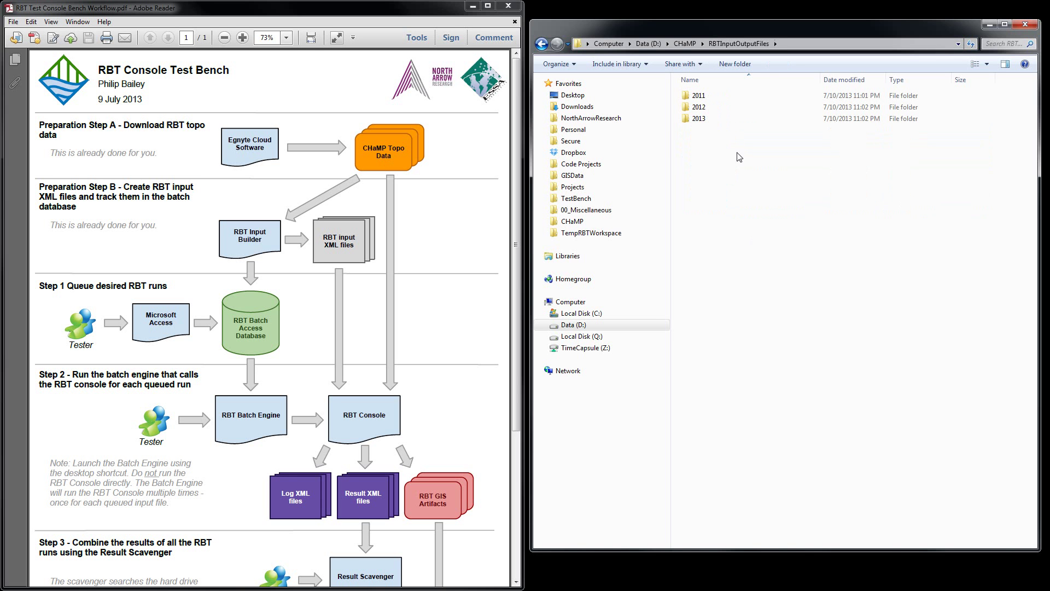
double_click(703, 98)
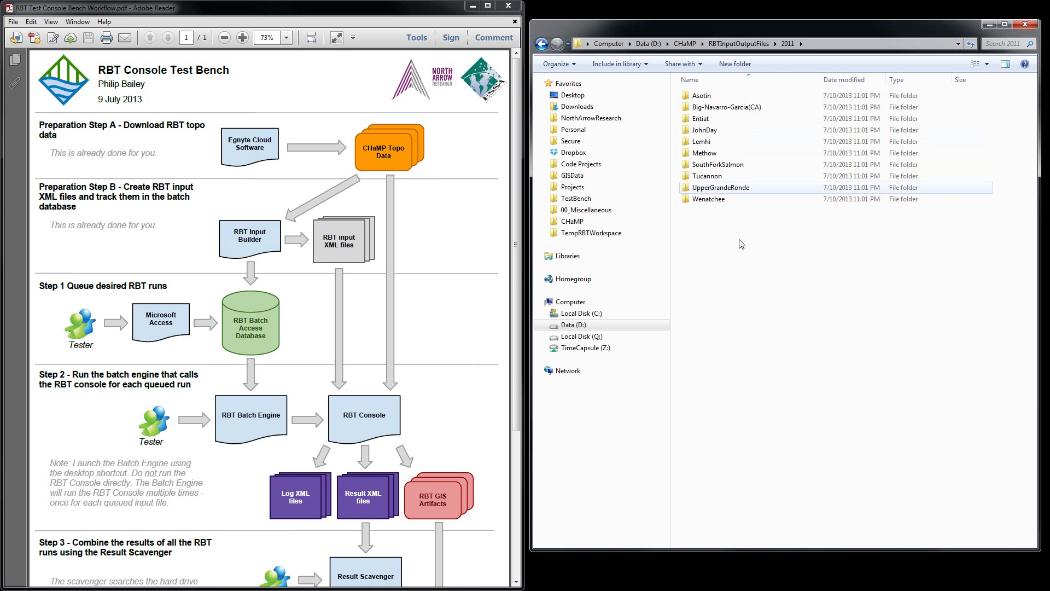
double_click(717, 97)
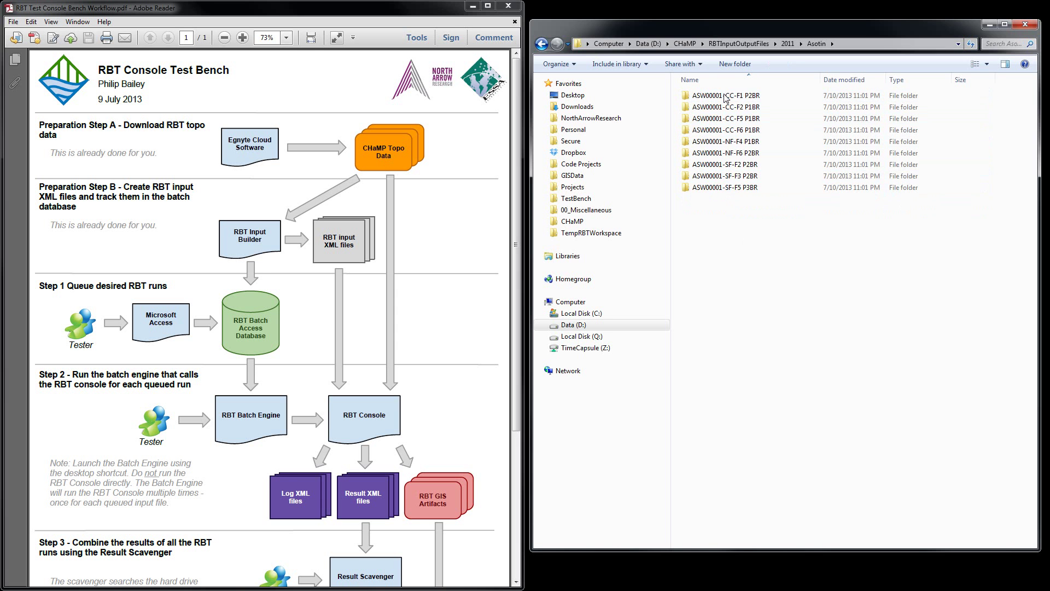
double_click(726, 97)
double_click(692, 97)
click(694, 97)
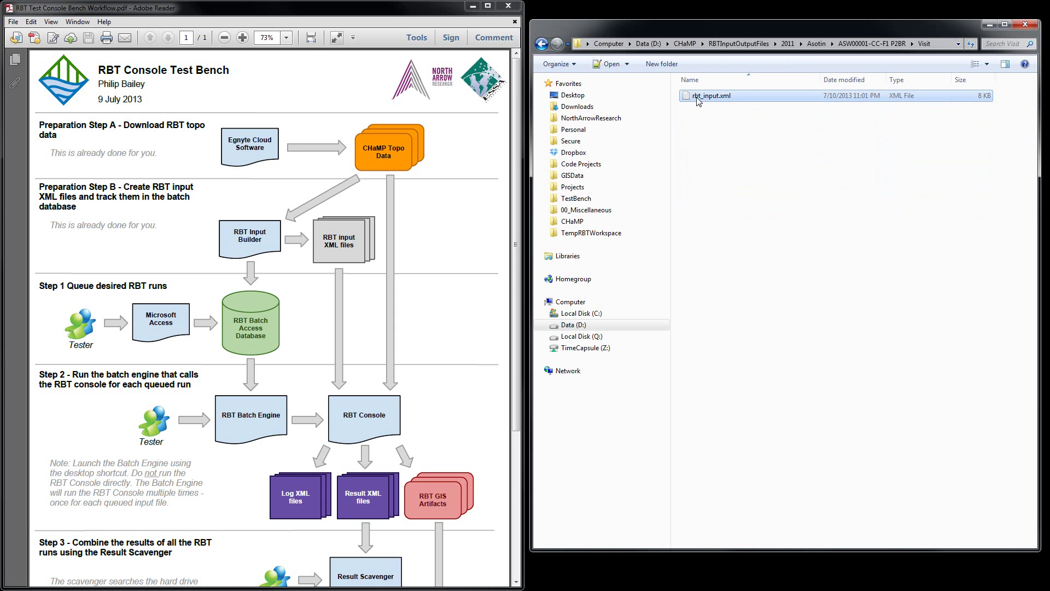
click(722, 178)
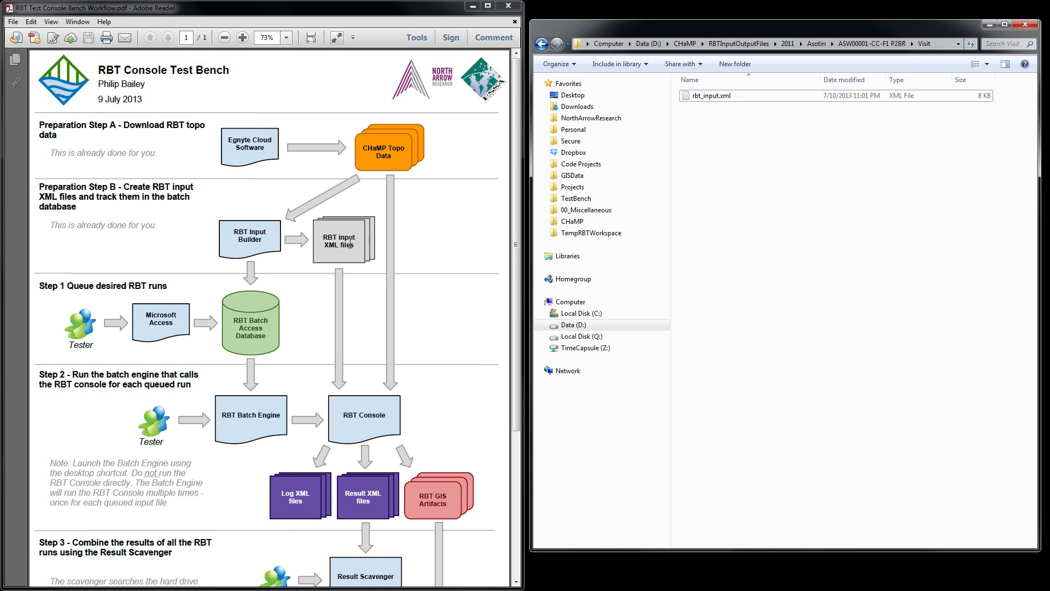
- Launch RBTInputBuilder.exe from CHaMP's Input Builder folder and start building multiple RBT input files
click(685, 43)
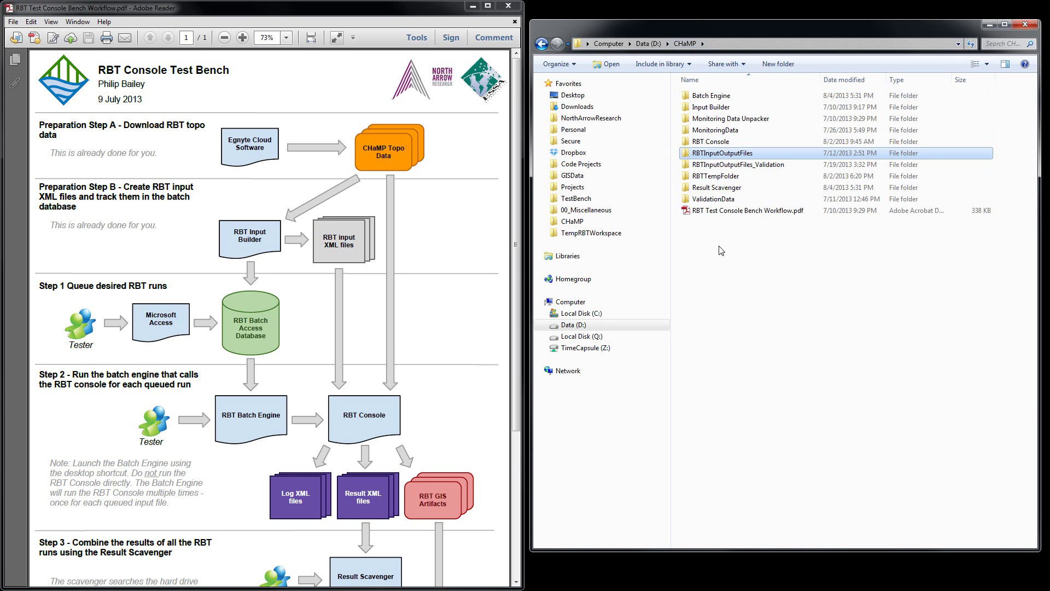
click(733, 108)
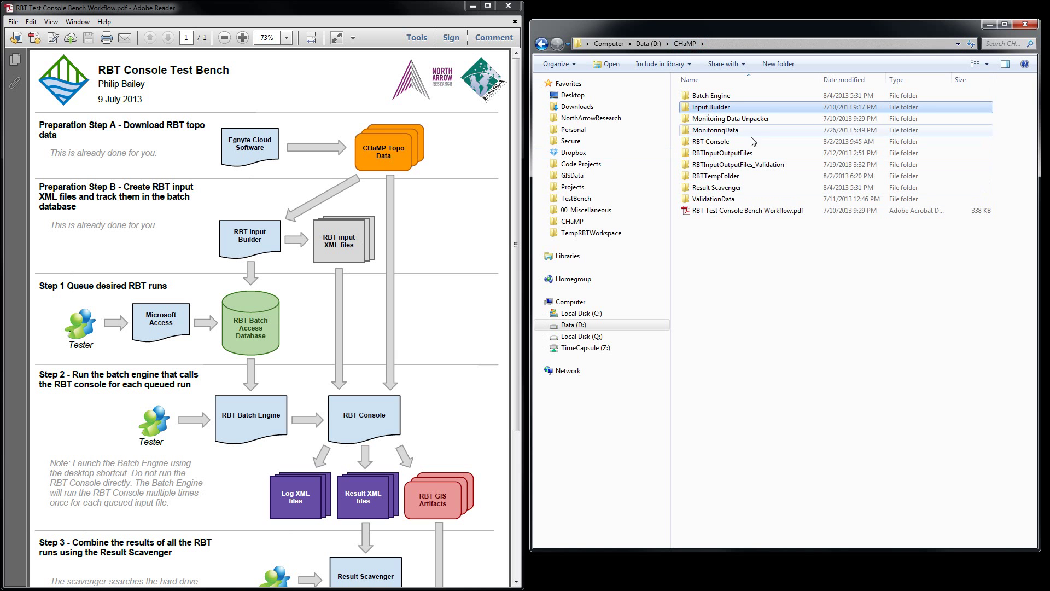
double_click(725, 108)
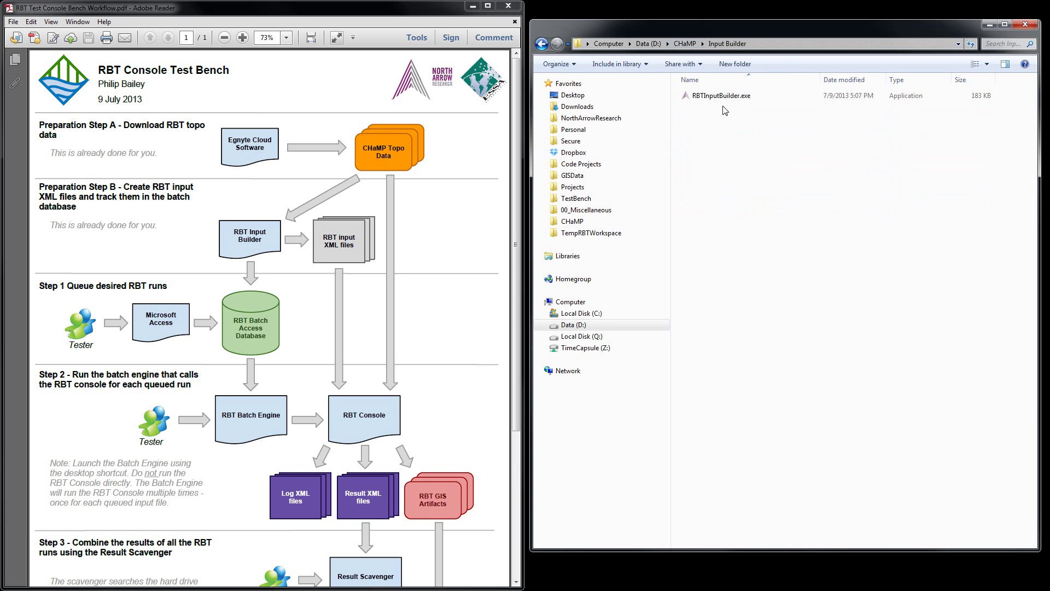
double_click(718, 97)
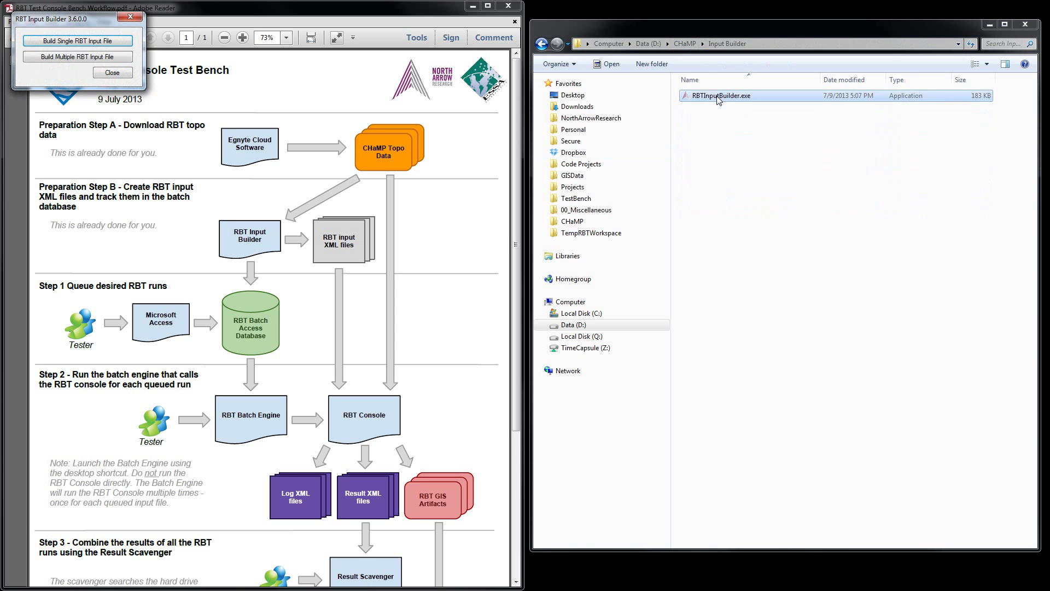
drag(60, 20, 140, 145)
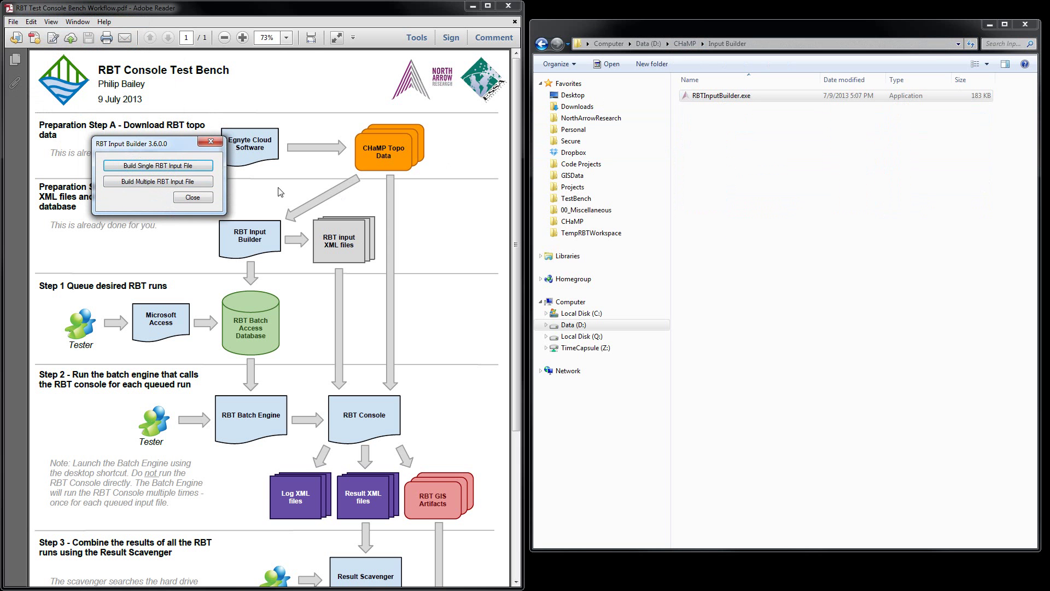
click(158, 183)
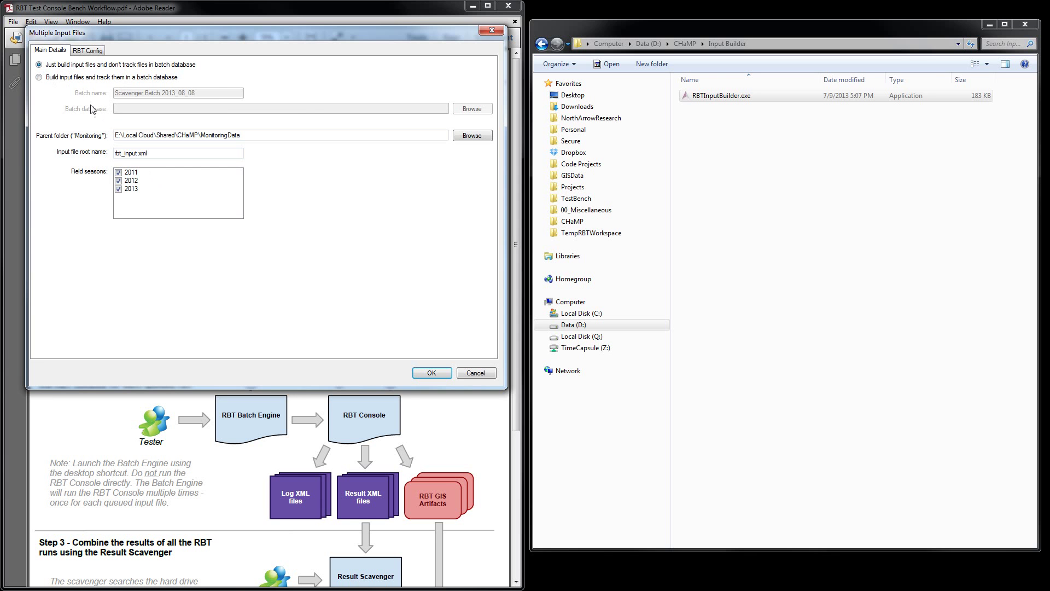
- Choose to build input files and track them in a batch database, and name the batch "Dem Batch"
click(66, 82)
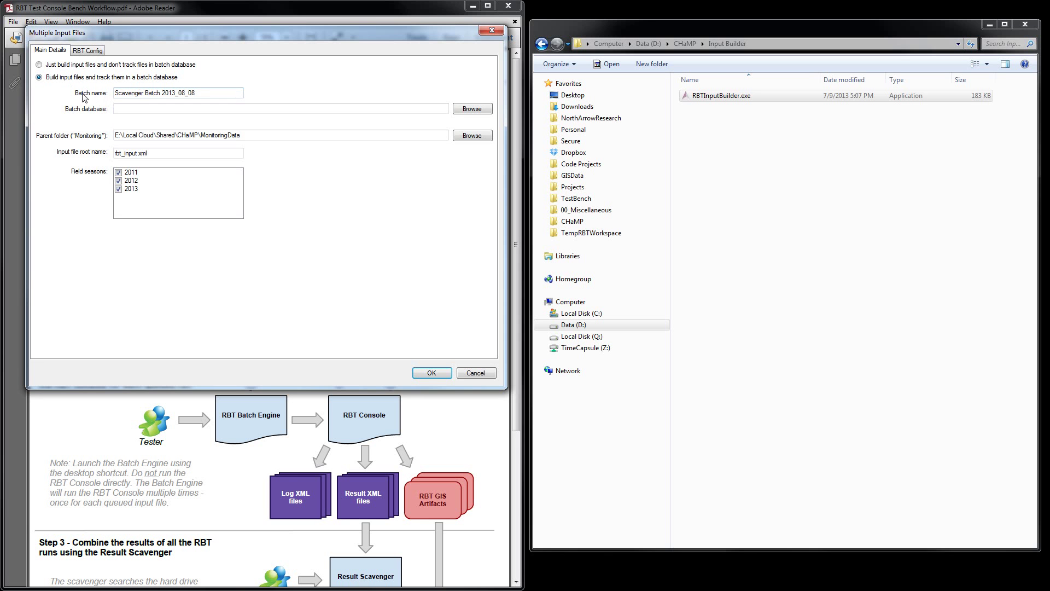
click(185, 94)
drag(211, 93, 57, 104)
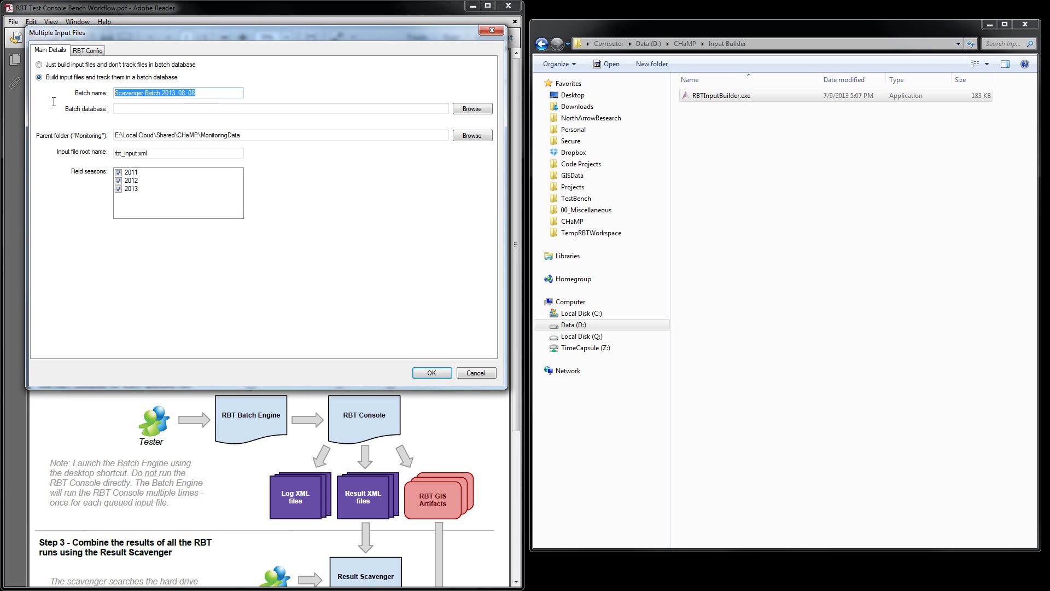
text(Dem Batch)
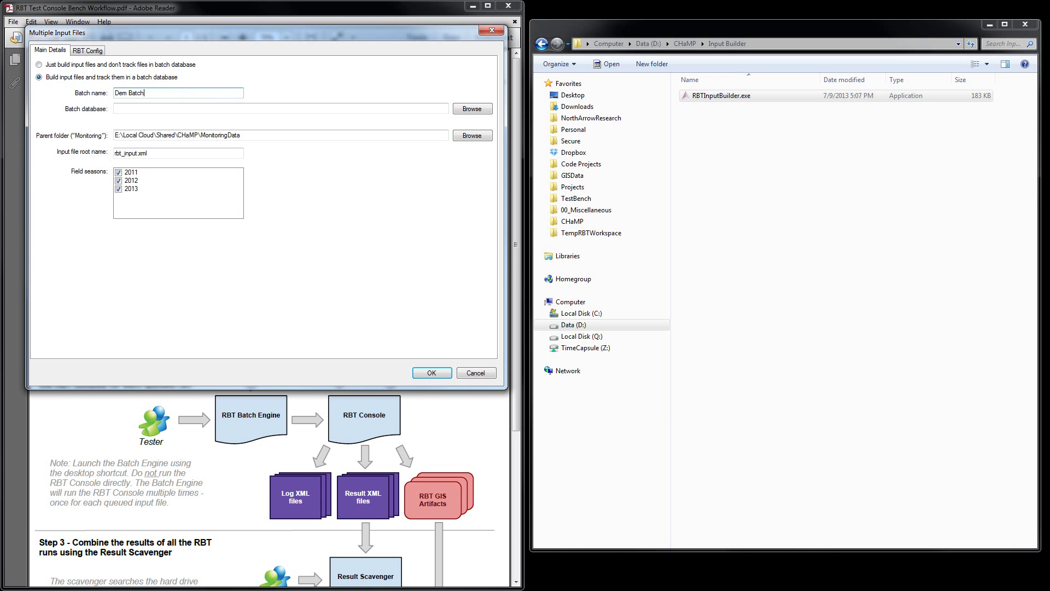
key(Tab)
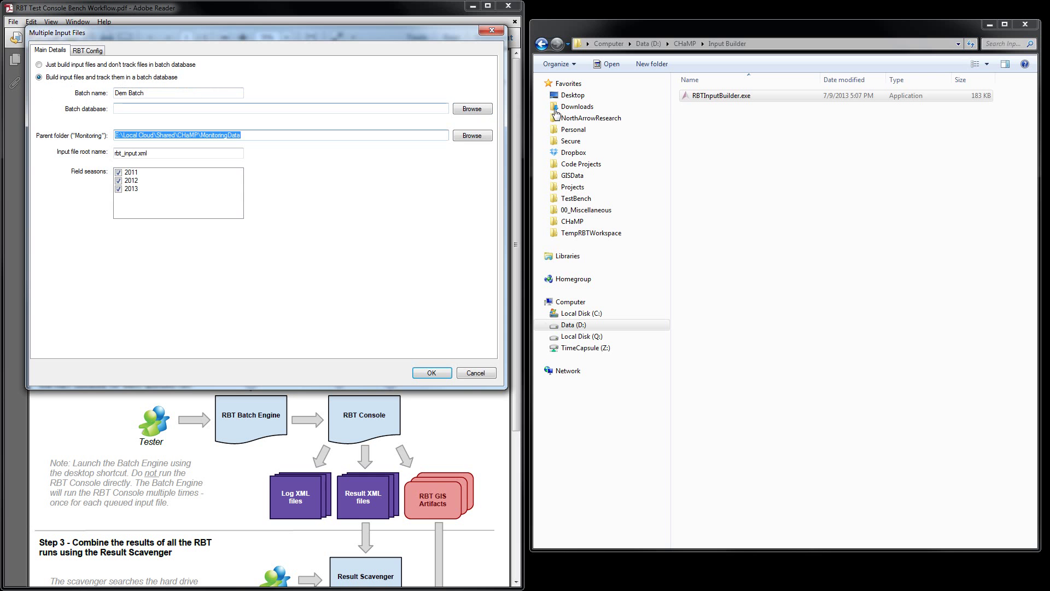
- Set the batch database to RBTBatches_2000.mdb from the Batch Engine folder in D:\CHaMP
click(479, 110)
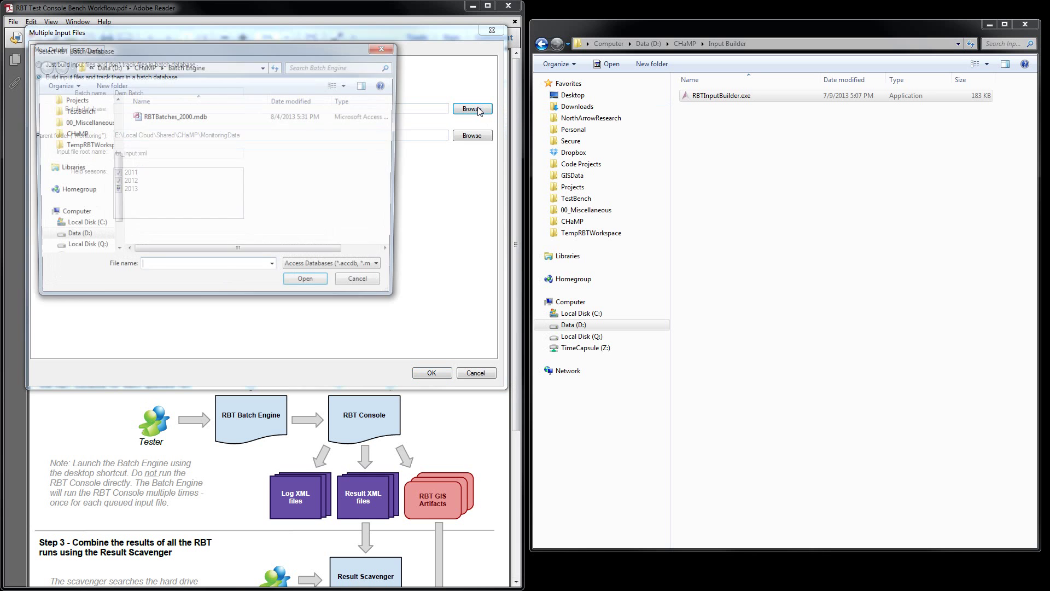
click(74, 137)
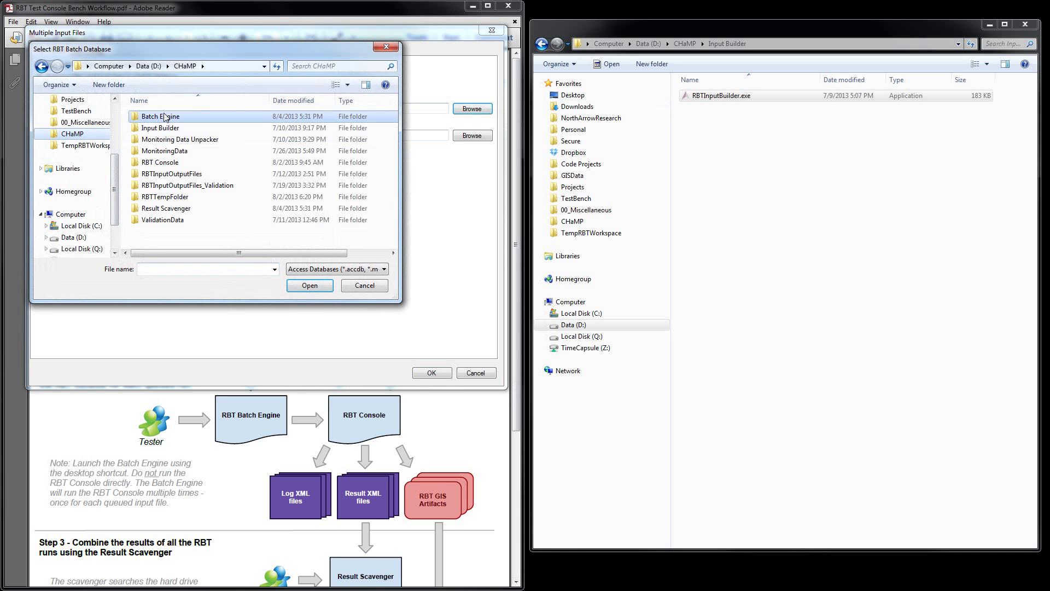
double_click(165, 119)
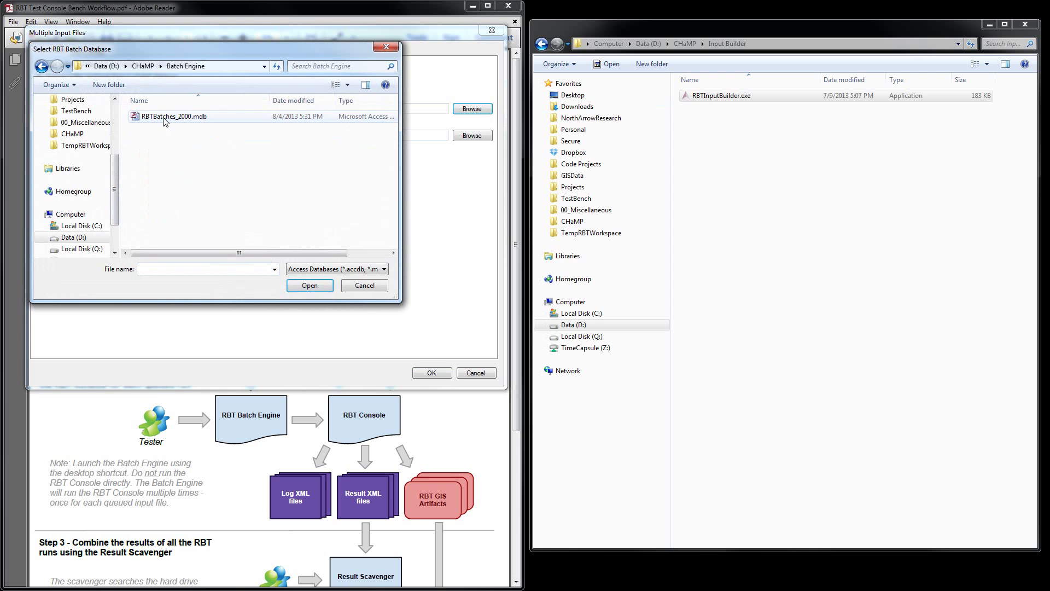
click(165, 120)
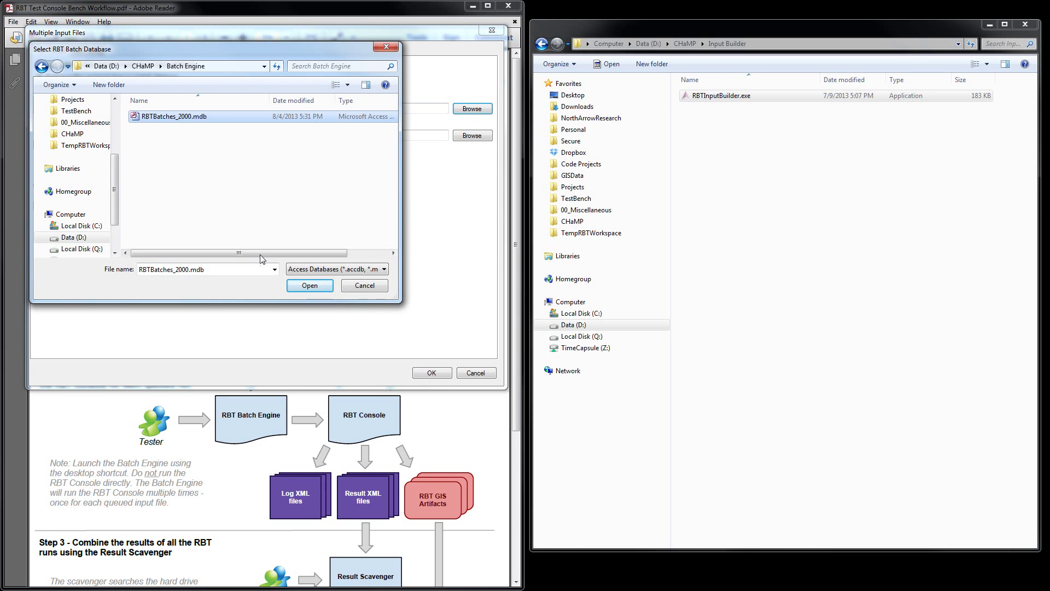
click(301, 285)
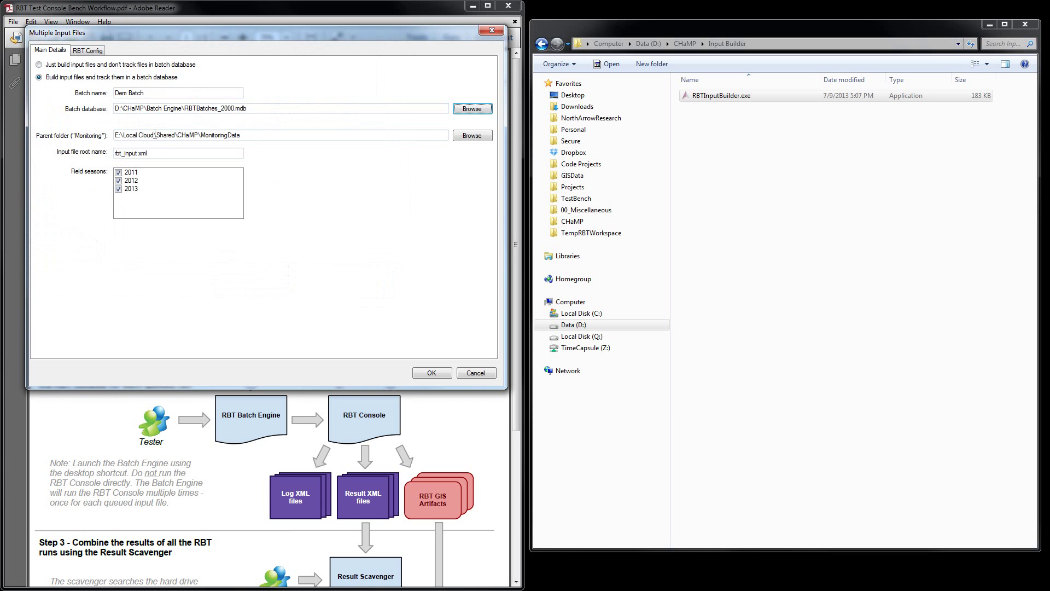
- Set the parent Monitoring folder to D:\CHaMP\MonitoringData, keeping rbt_input.xml as the root name and all three field seasons included
click(209, 130)
click(487, 135)
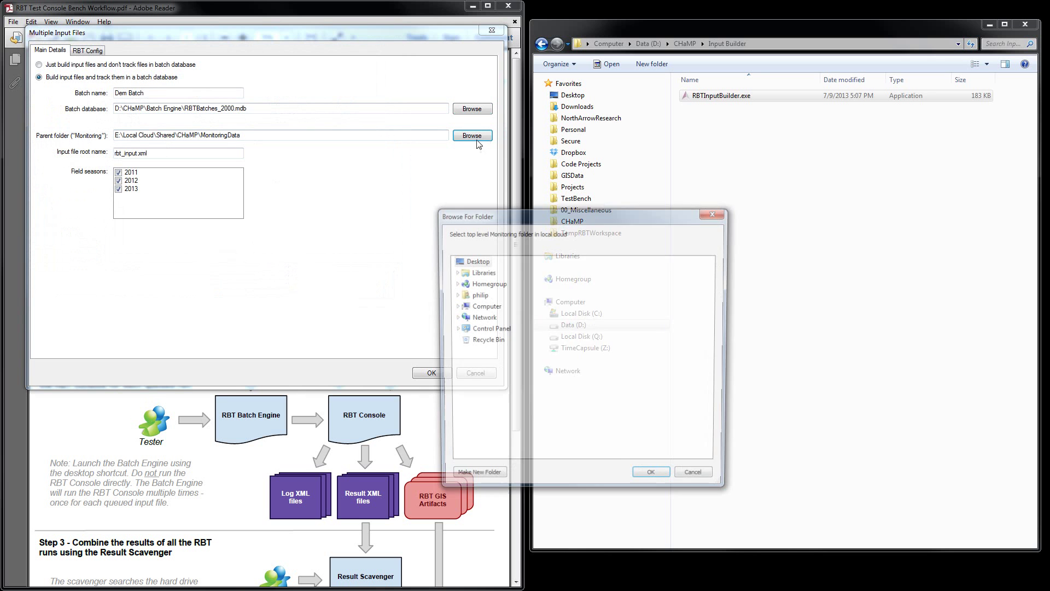
double_click(484, 305)
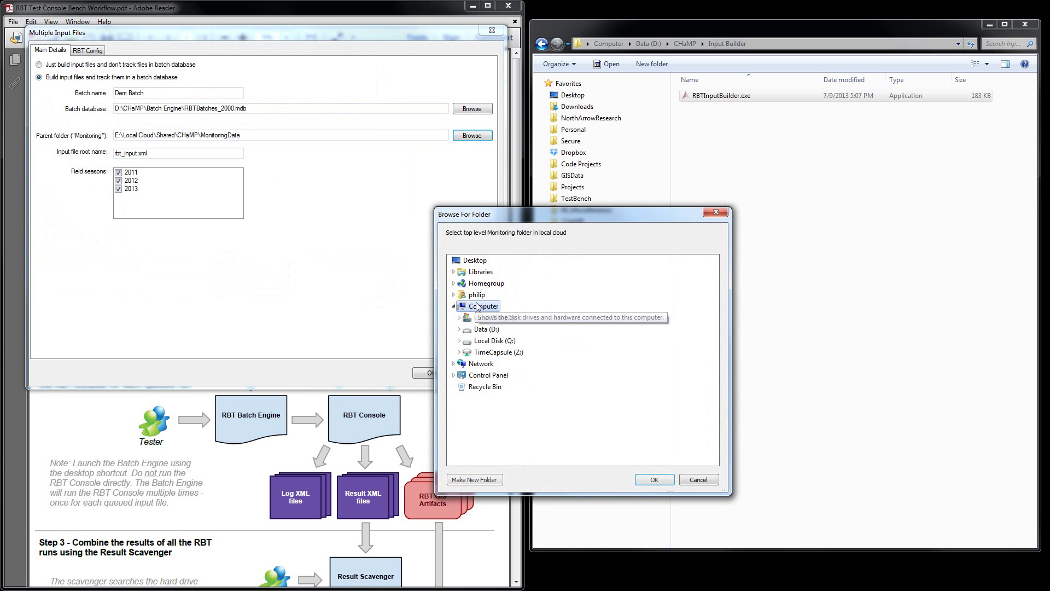
double_click(486, 329)
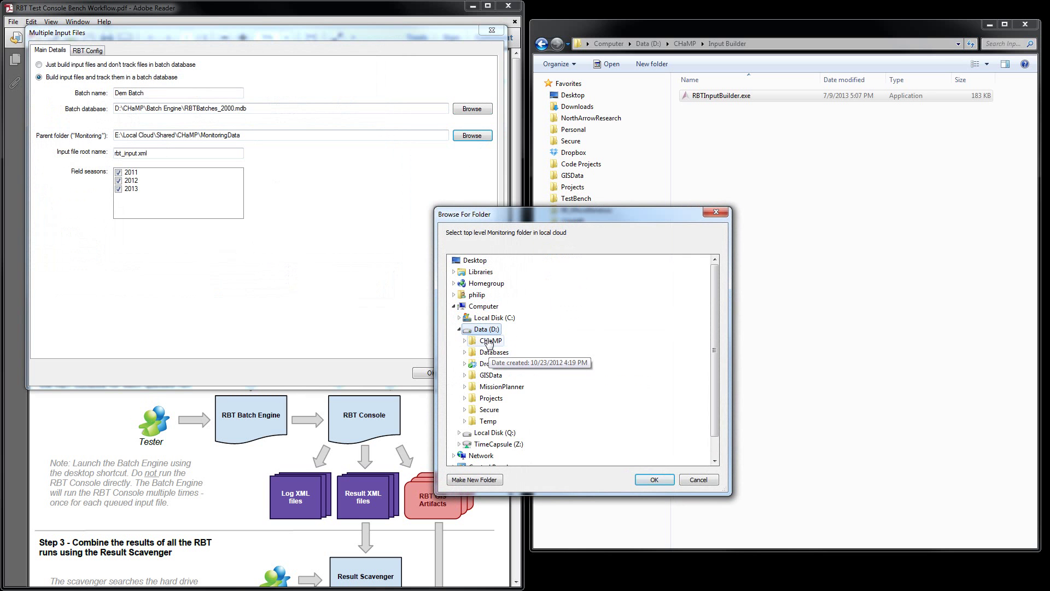
double_click(490, 340)
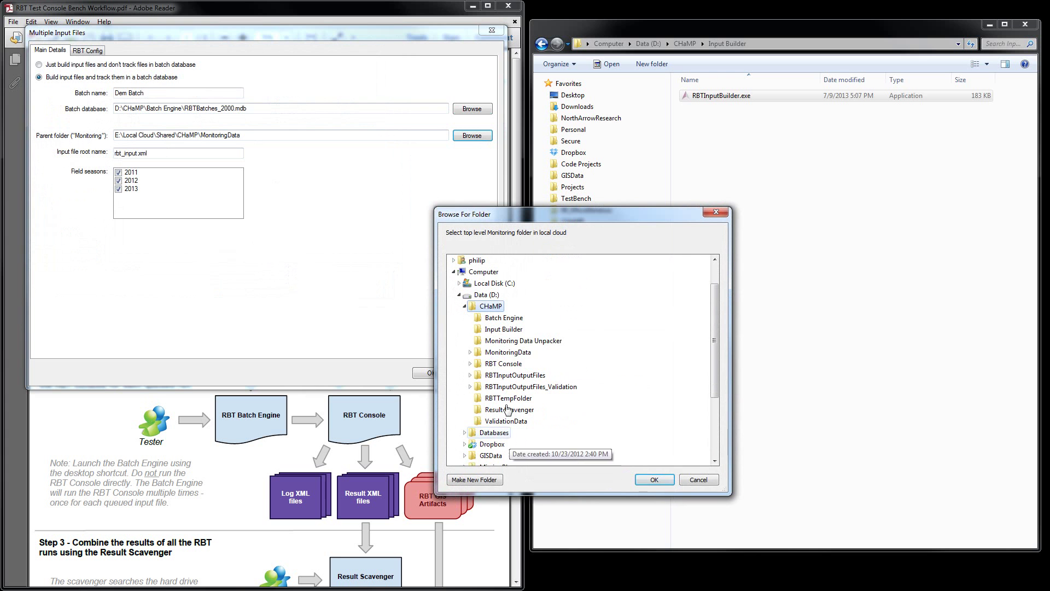
double_click(509, 351)
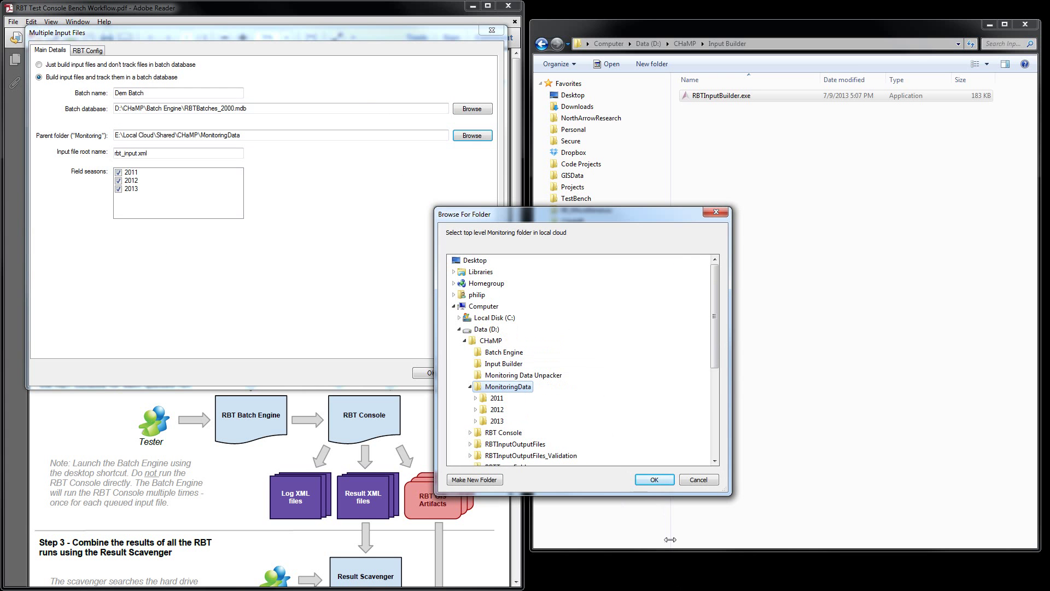
click(652, 481)
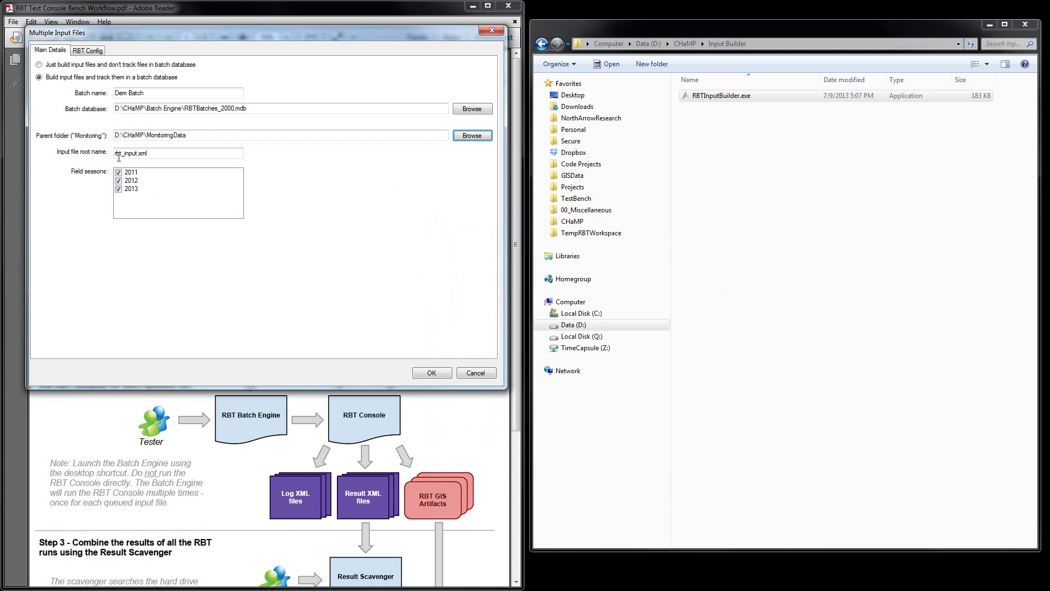
click(148, 154)
click(119, 179)
- In the RBT configuration, set the main output folder to D:\CHaMP\RBTInputOutputFiles
click(85, 52)
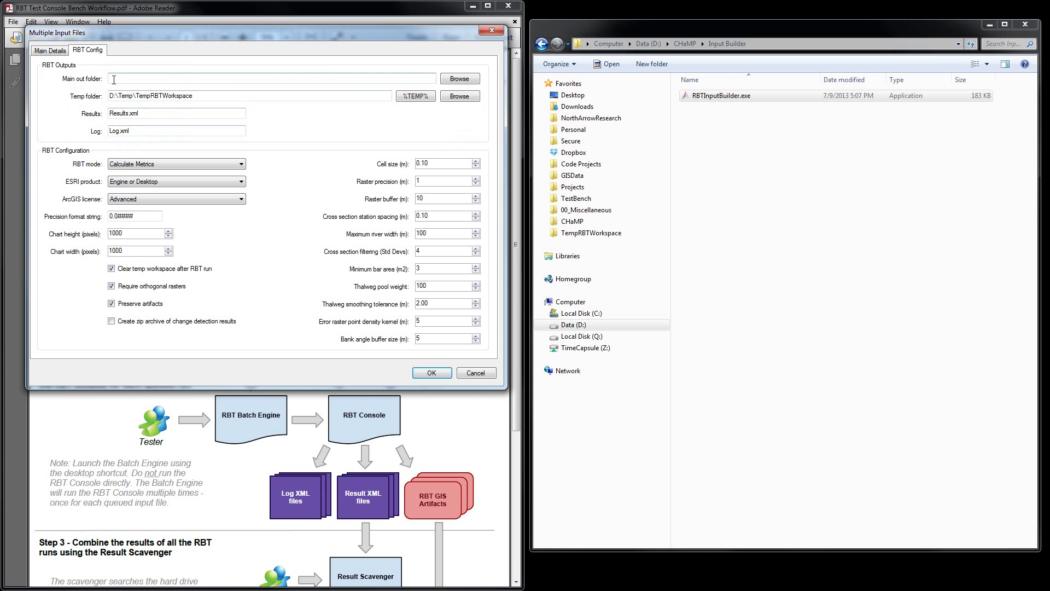
click(460, 79)
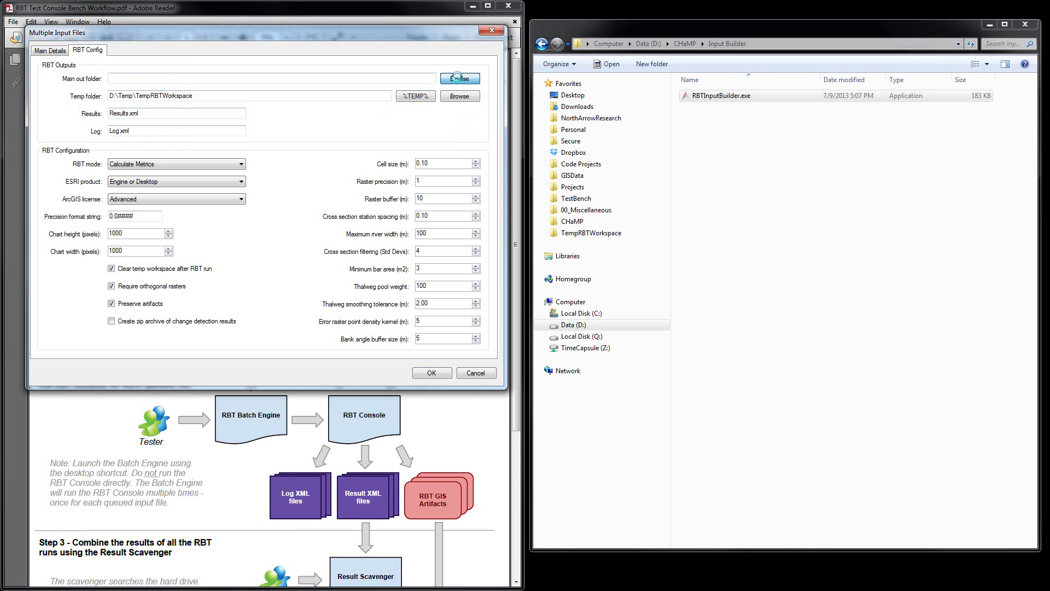
click(454, 306)
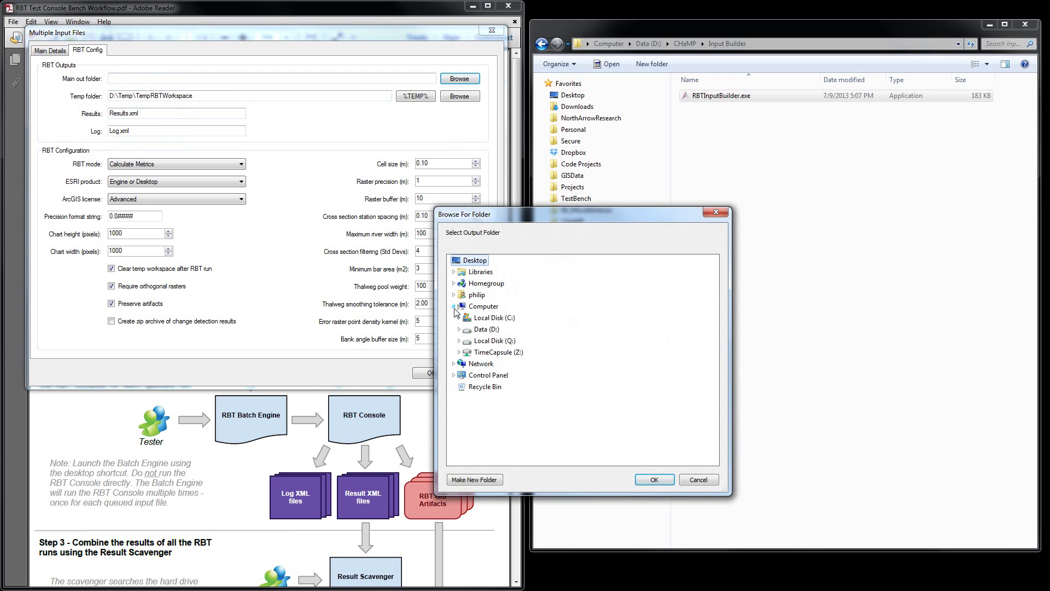
click(460, 330)
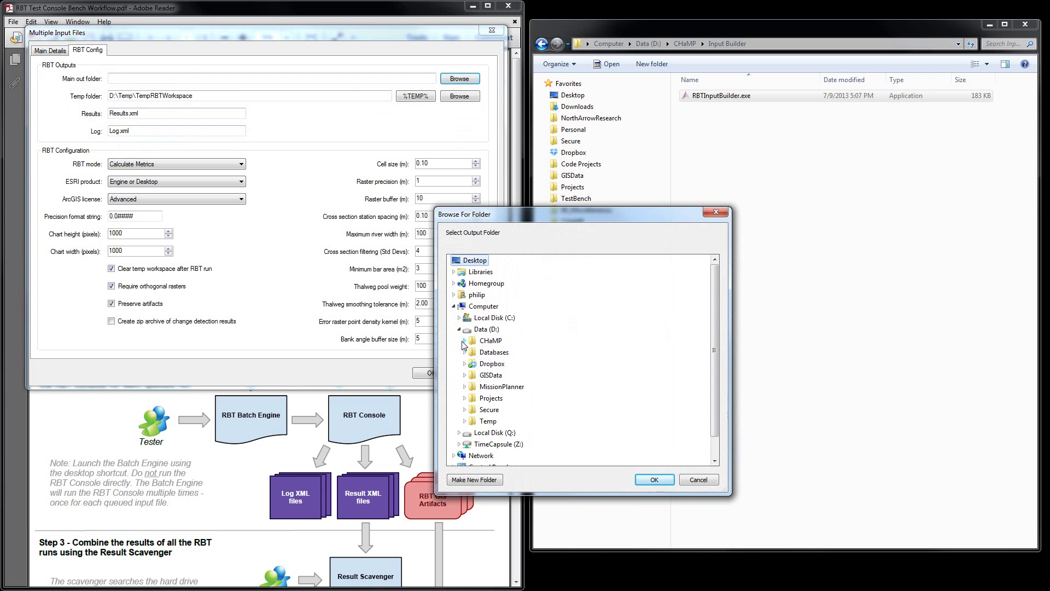
click(466, 340)
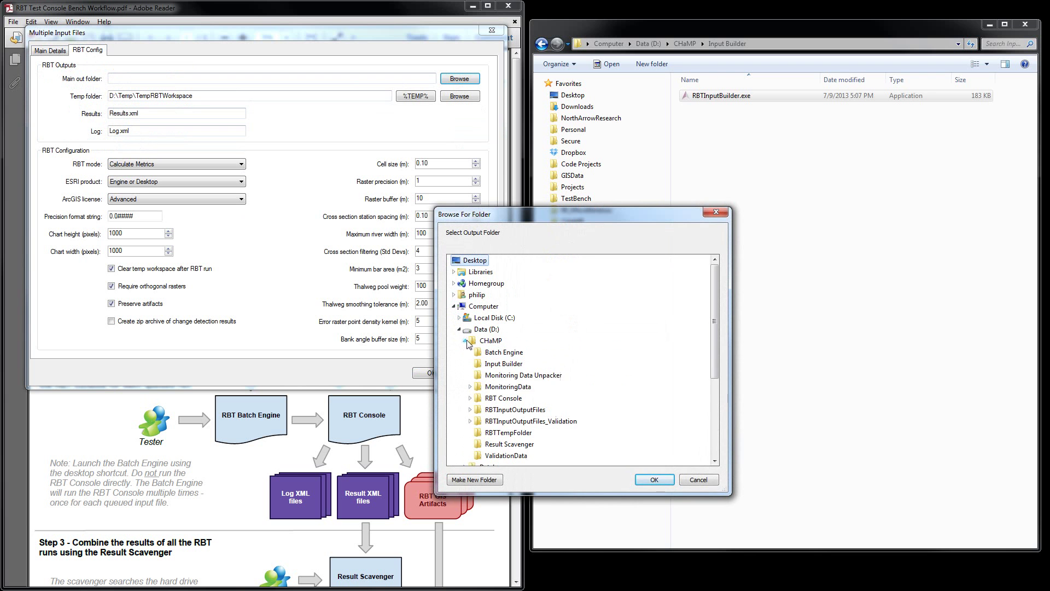
double_click(508, 411)
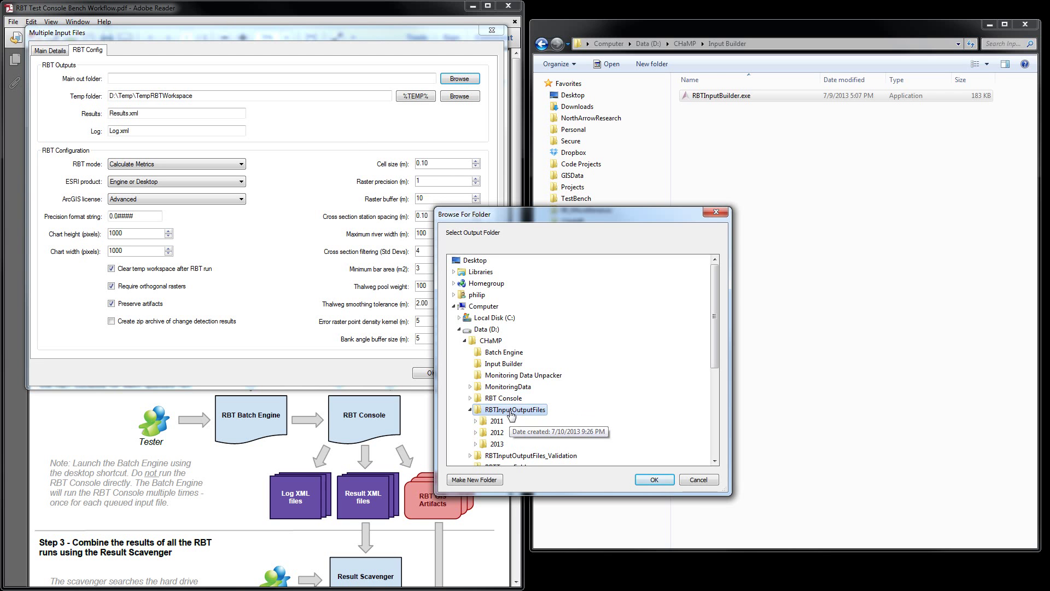
click(649, 479)
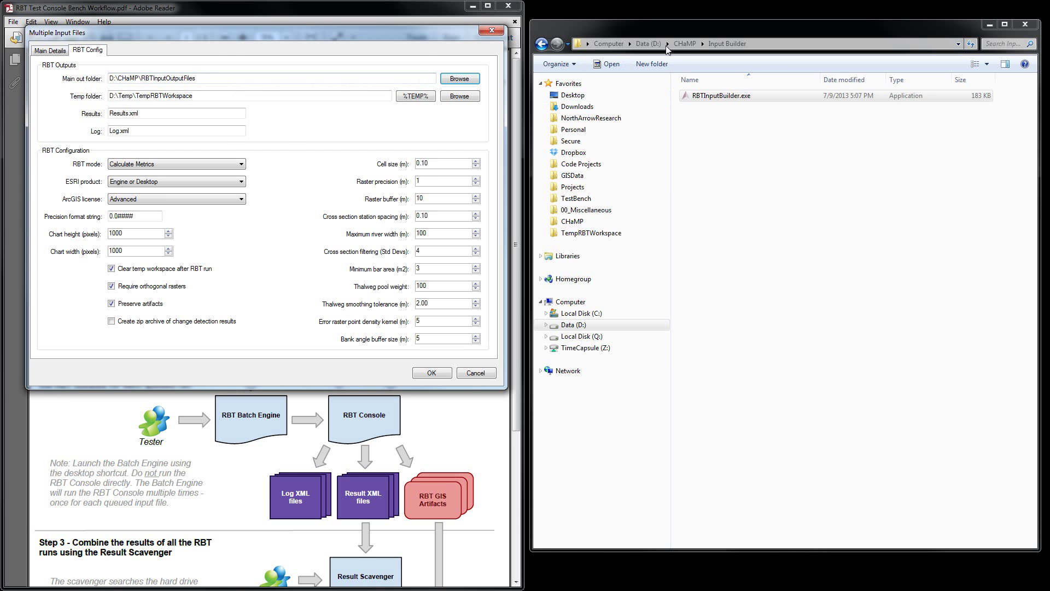
- Browse RBTInputOutputFiles through 2011, Asotin and ASW00001-CC-F1 P2BR to the Visit folder and examine its full path
click(685, 44)
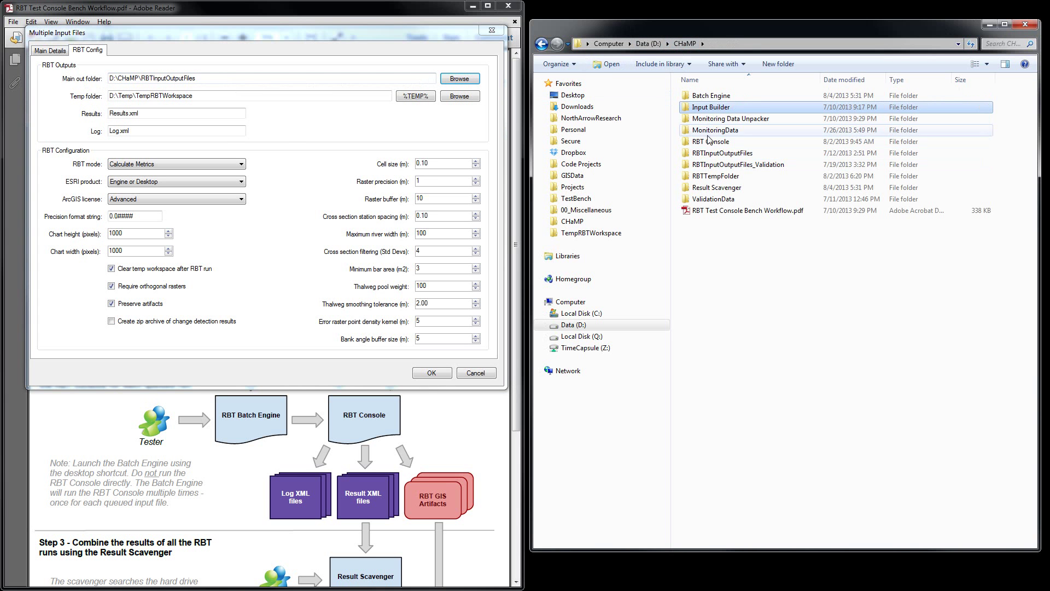
double_click(711, 153)
double_click(699, 96)
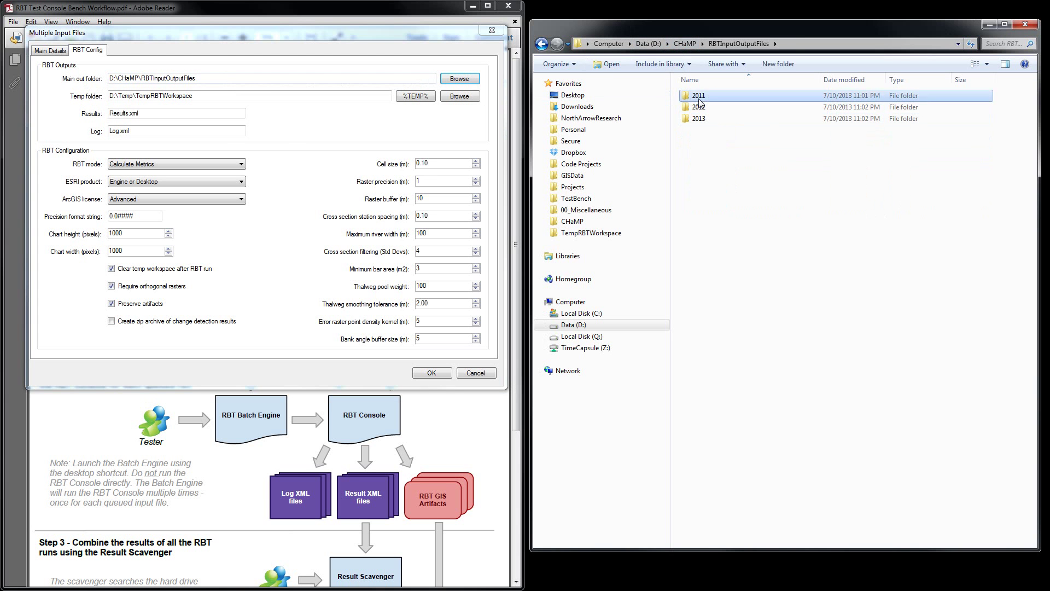
double_click(700, 99)
double_click(700, 97)
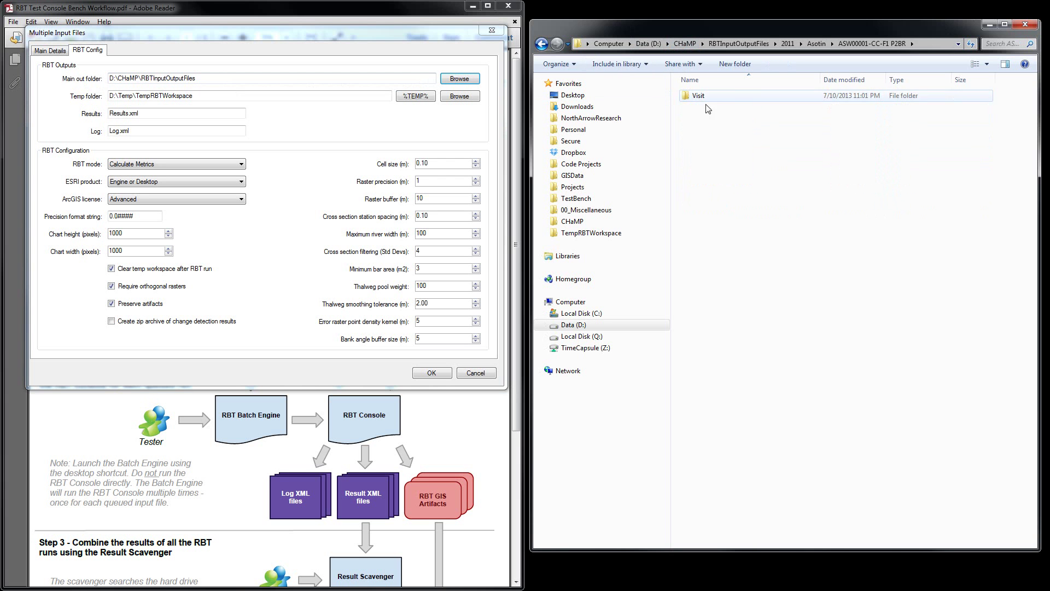
double_click(693, 97)
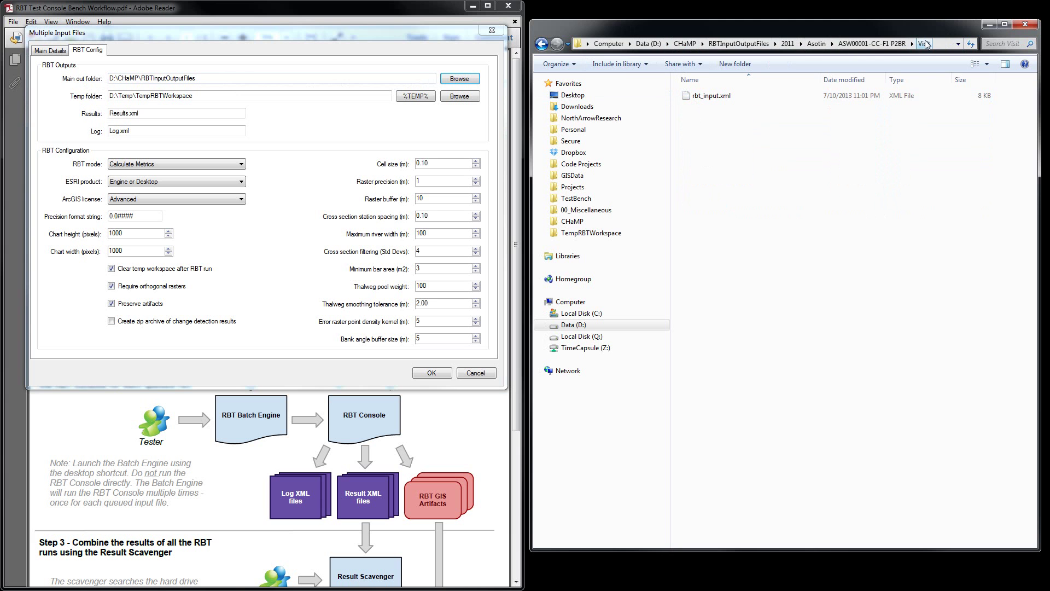
click(940, 47)
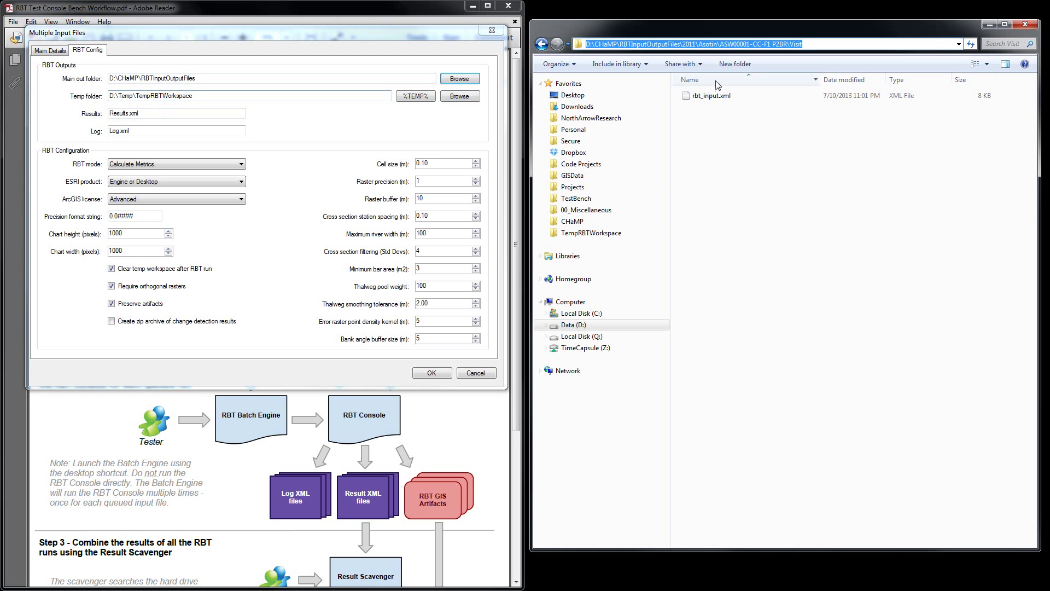
- Copy the path of CHaMP's RBTTempFolder and set the RBT temp folder to D:\CHaMP\RBTTempFolder
click(572, 222)
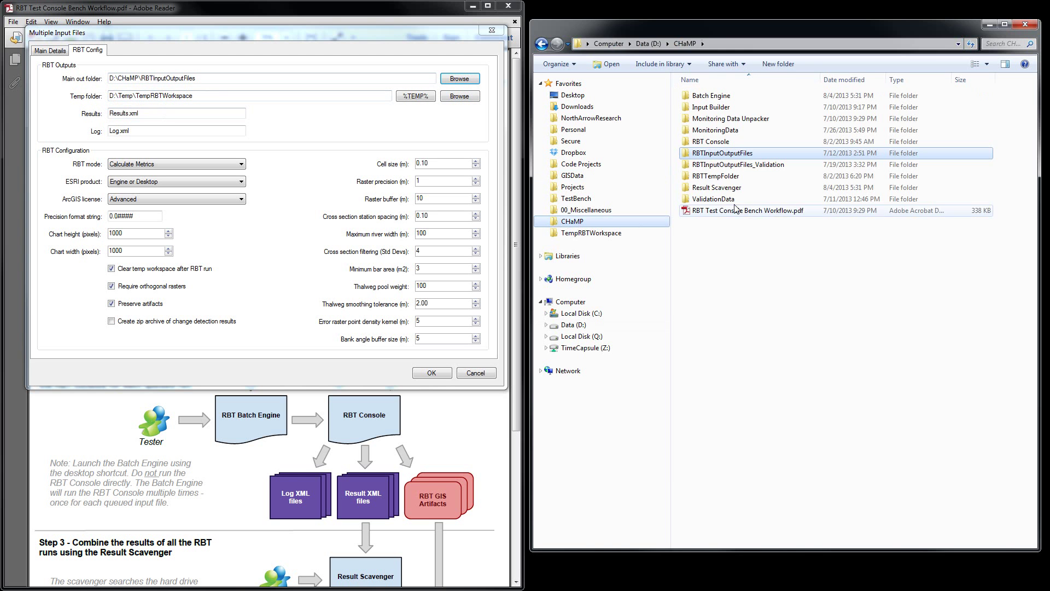
click(715, 177)
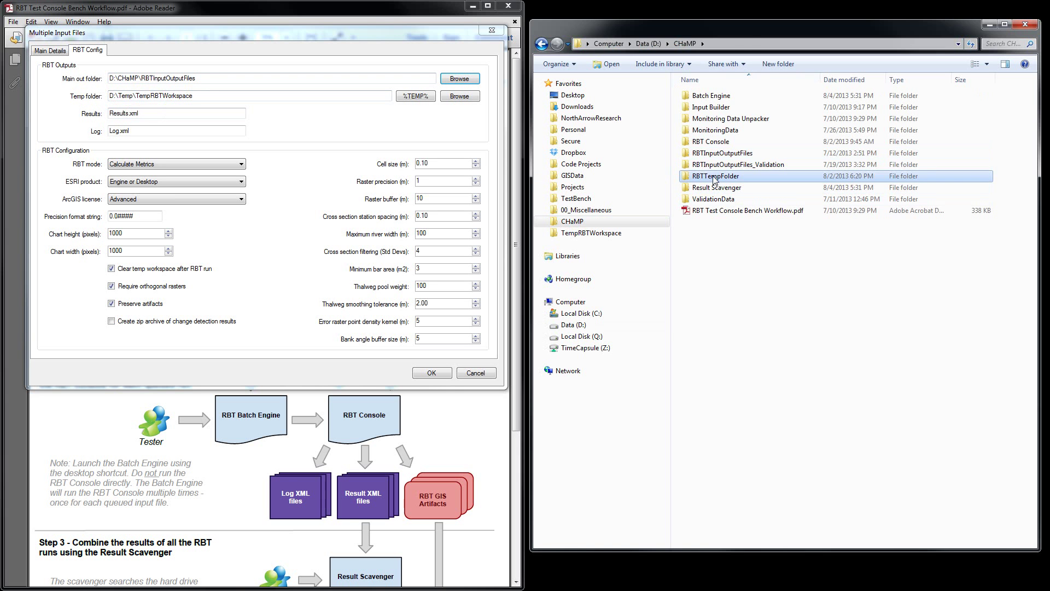
double_click(716, 178)
click(769, 43)
key(ctrl+c)
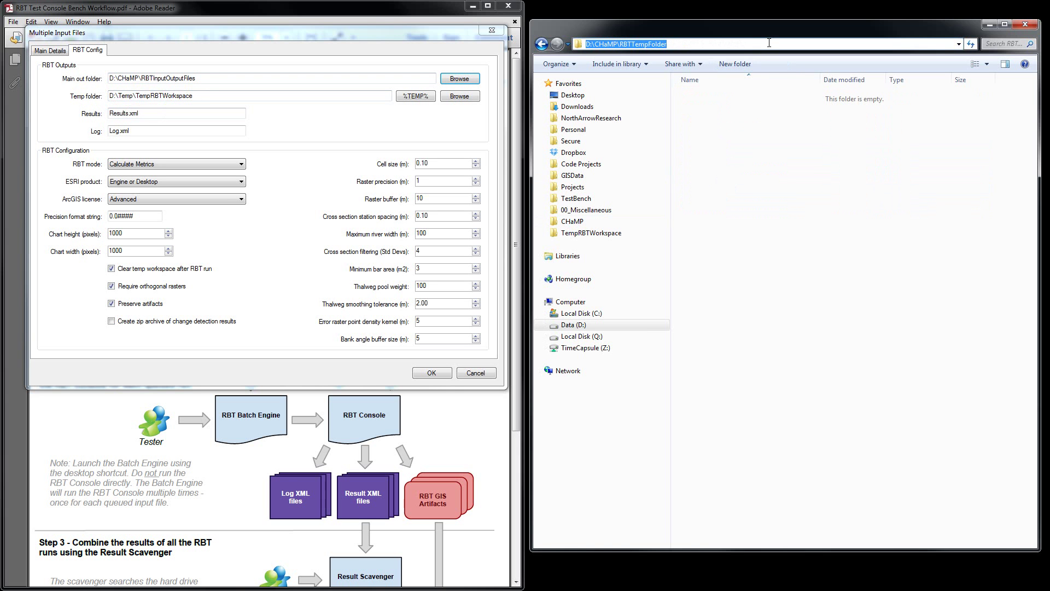
drag(194, 96, 63, 101)
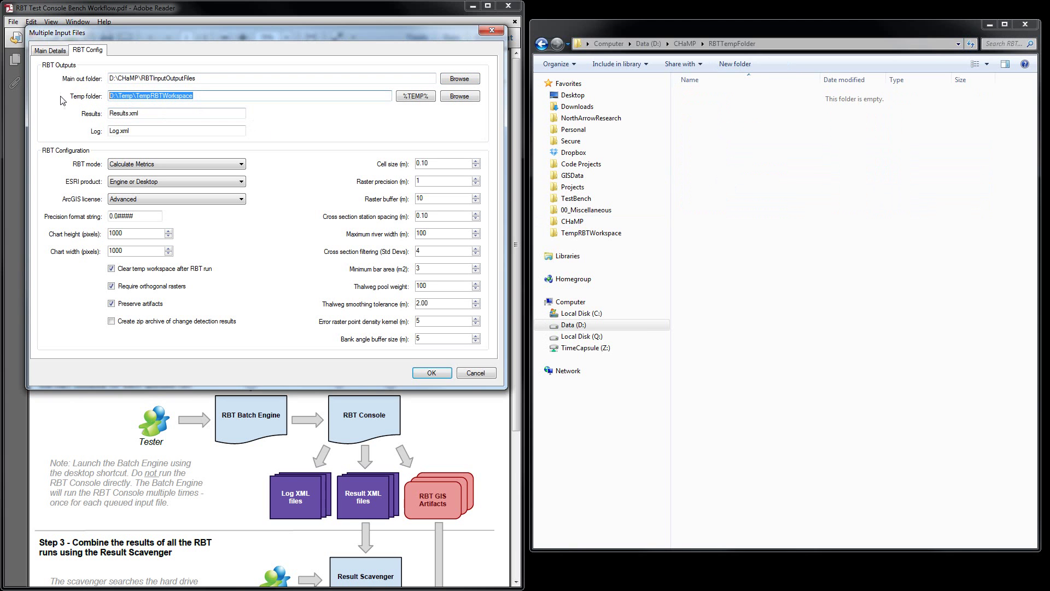
key(ctrl+v)
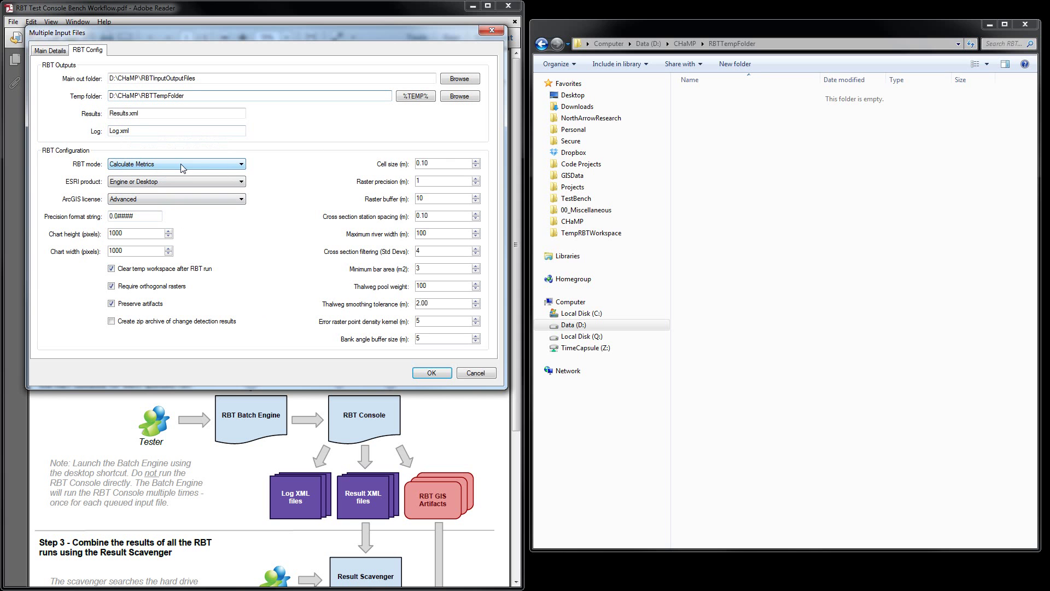
- Review the available ESRI product and ArcGIS license options without changing either selection
click(155, 186)
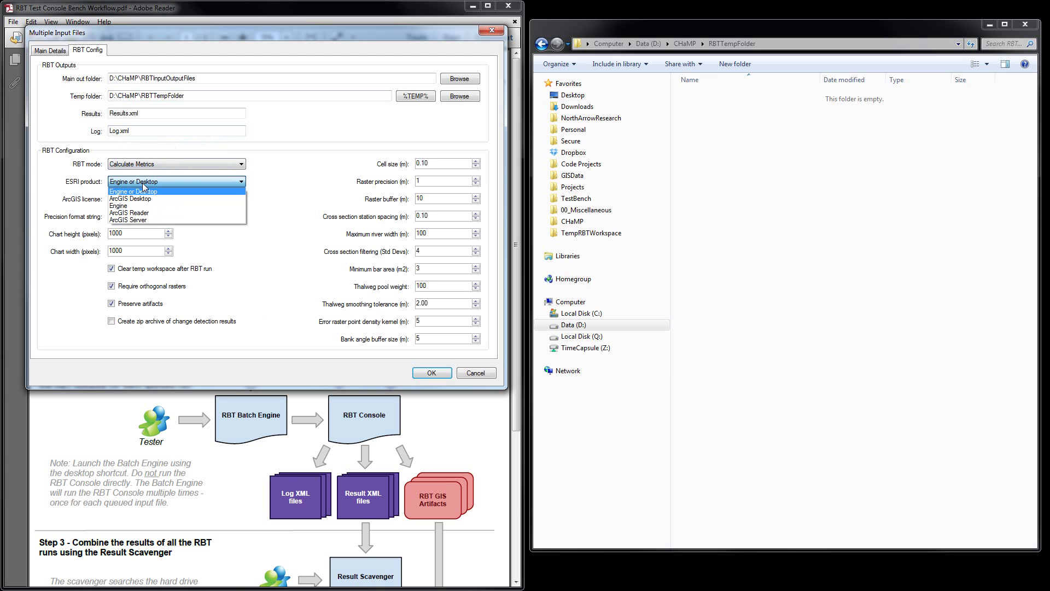
click(286, 168)
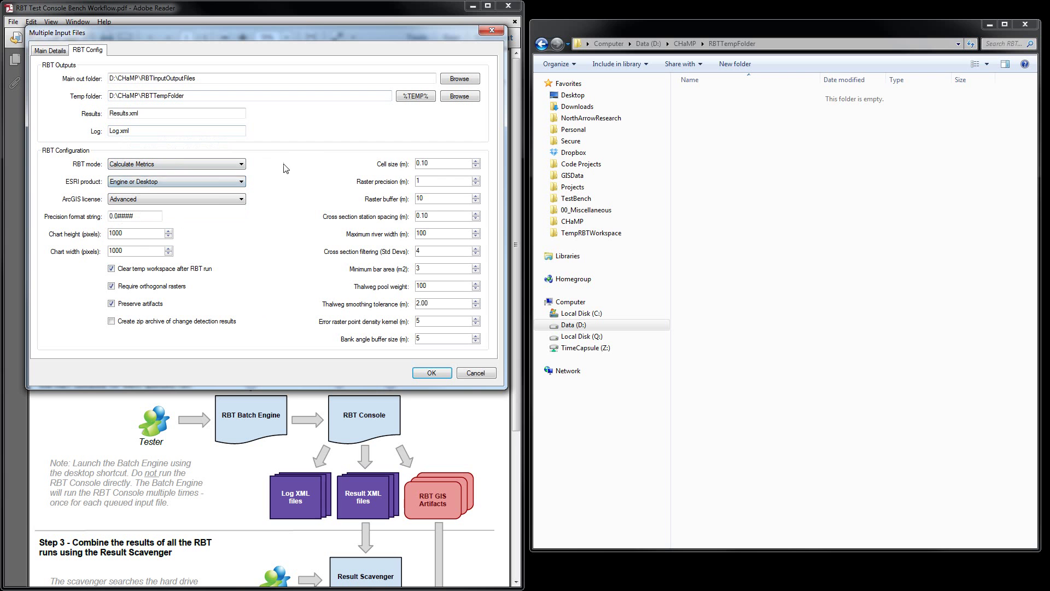
click(204, 204)
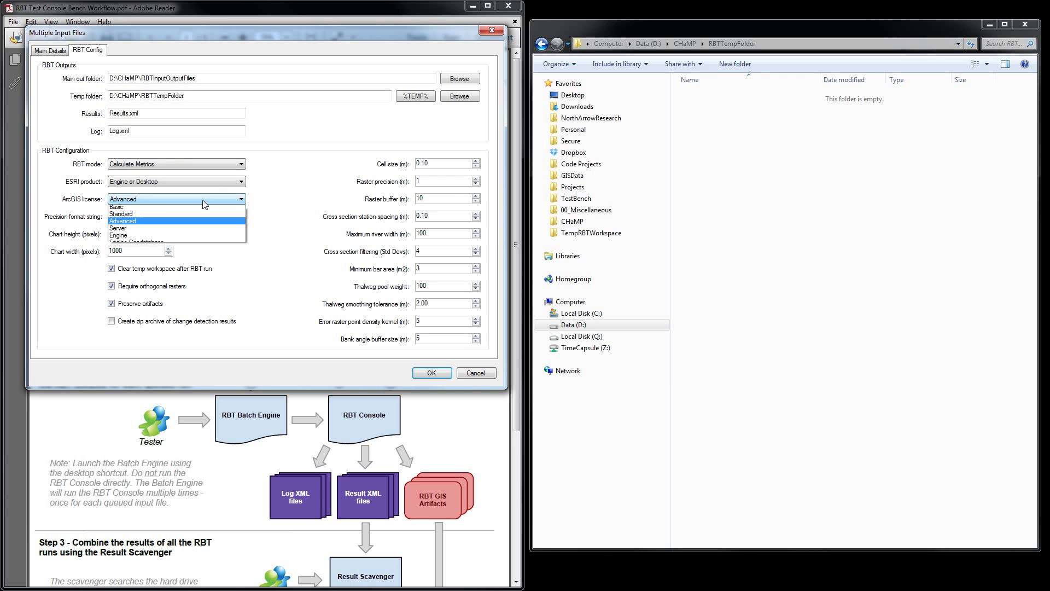
click(202, 199)
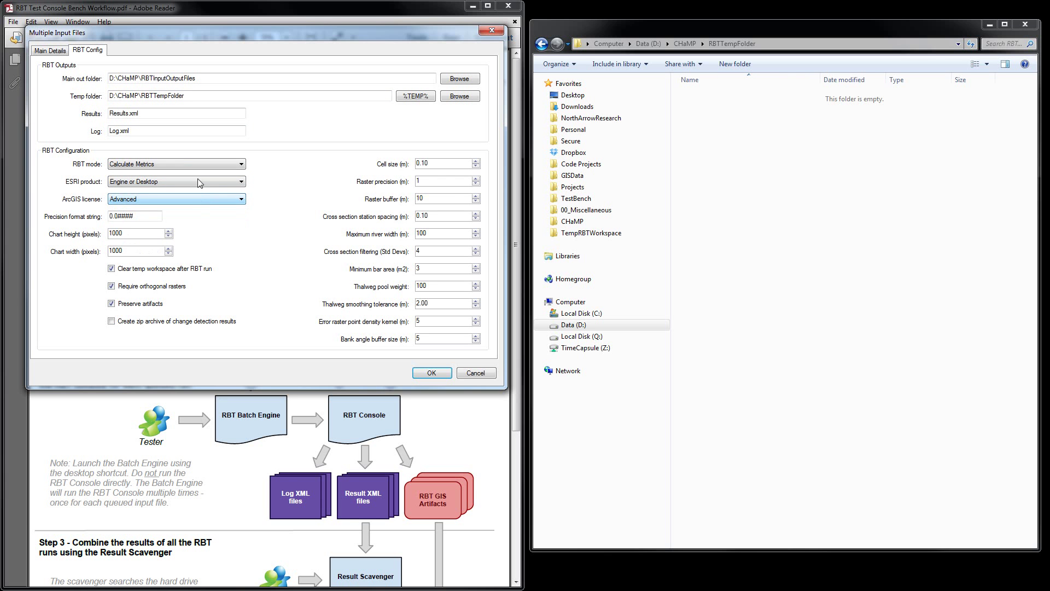
- Recheck the parent Monitoring folder in the main details and cancel the multiple input files setup
click(51, 51)
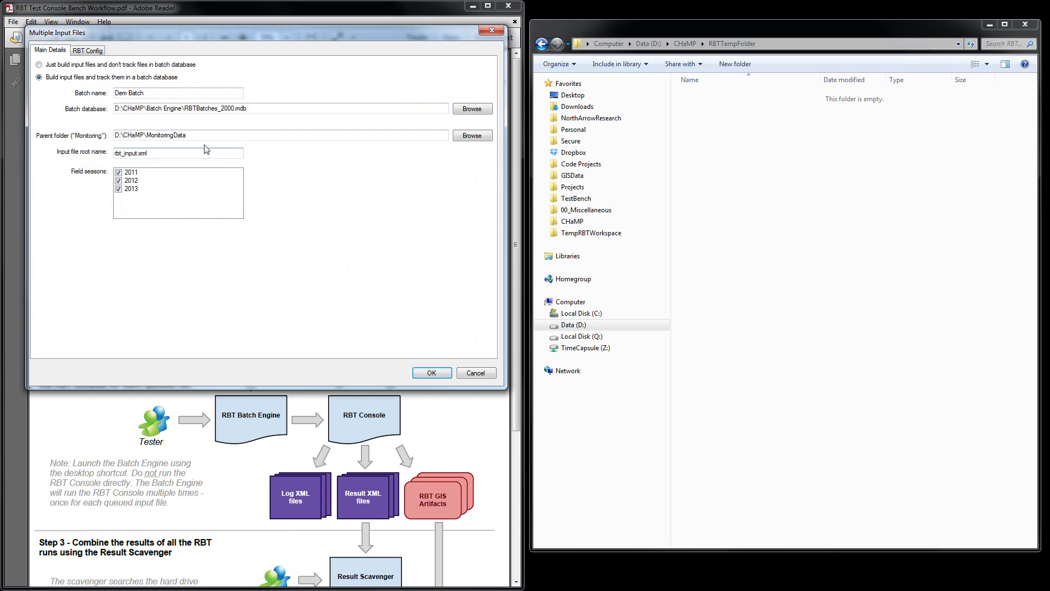
drag(189, 135, 153, 137)
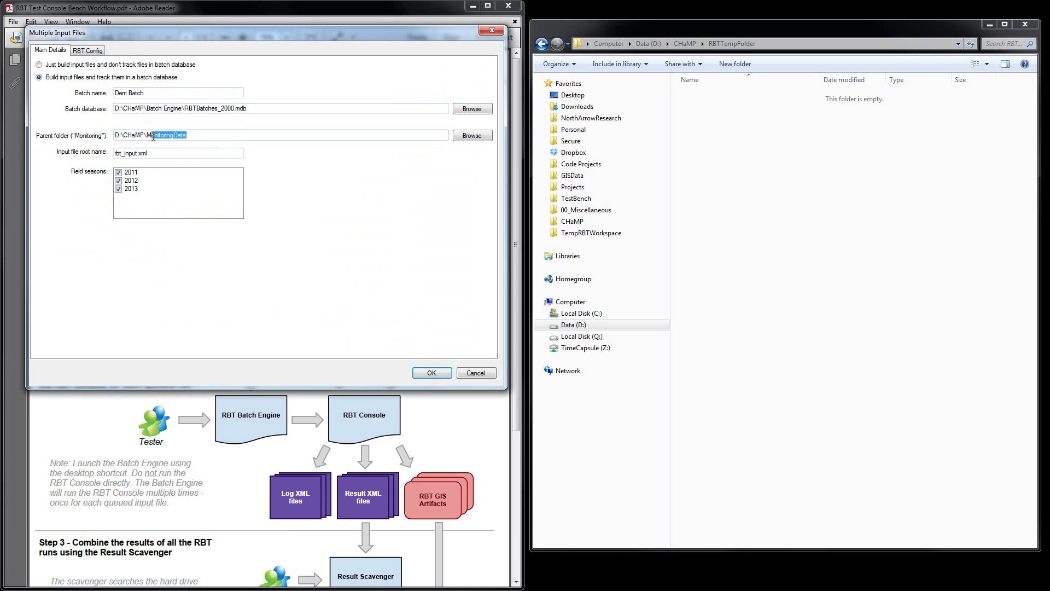
click(469, 374)
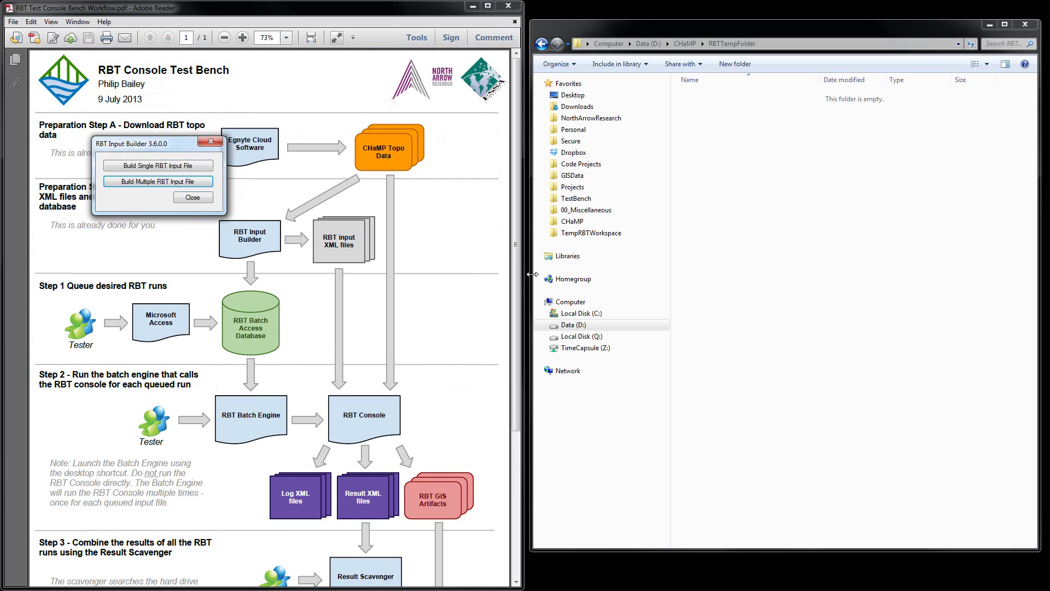
- Browse from CHaMP's RBTInputOutputFiles folder into 2012 and JohnDay to examine the site folders
click(573, 325)
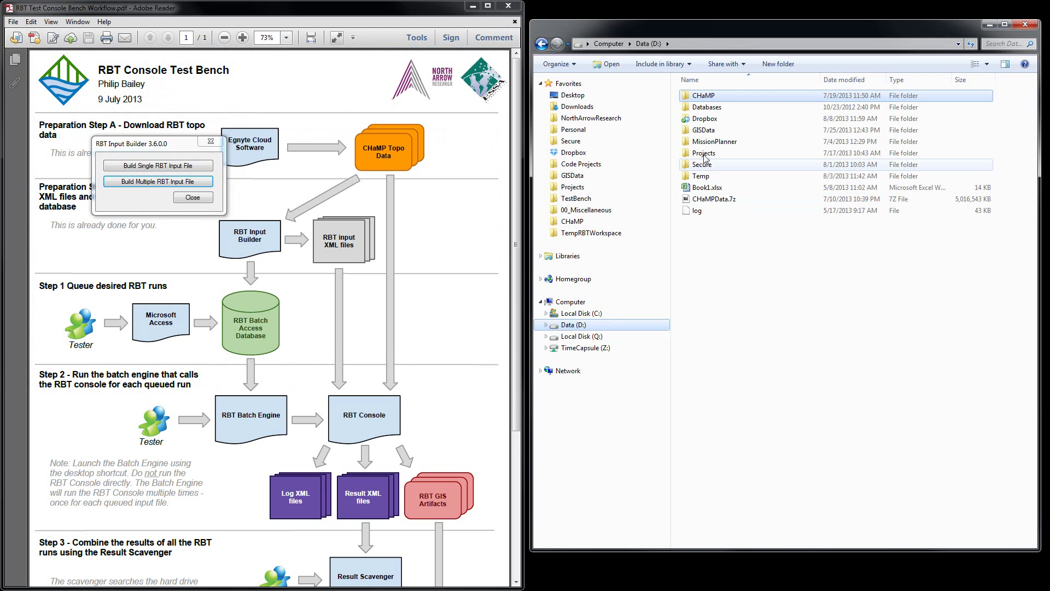
click(580, 222)
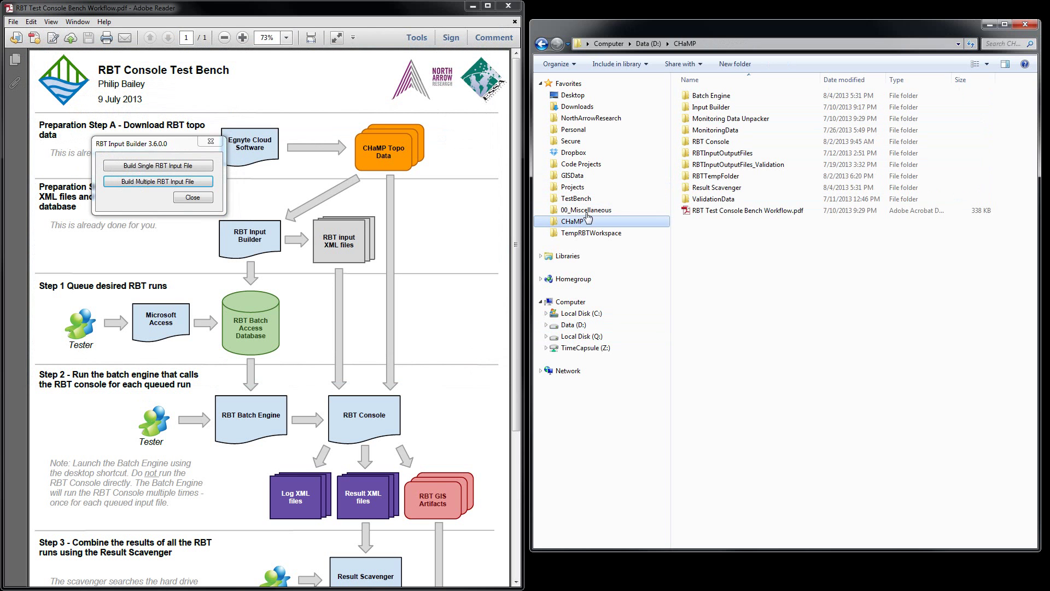
double_click(712, 154)
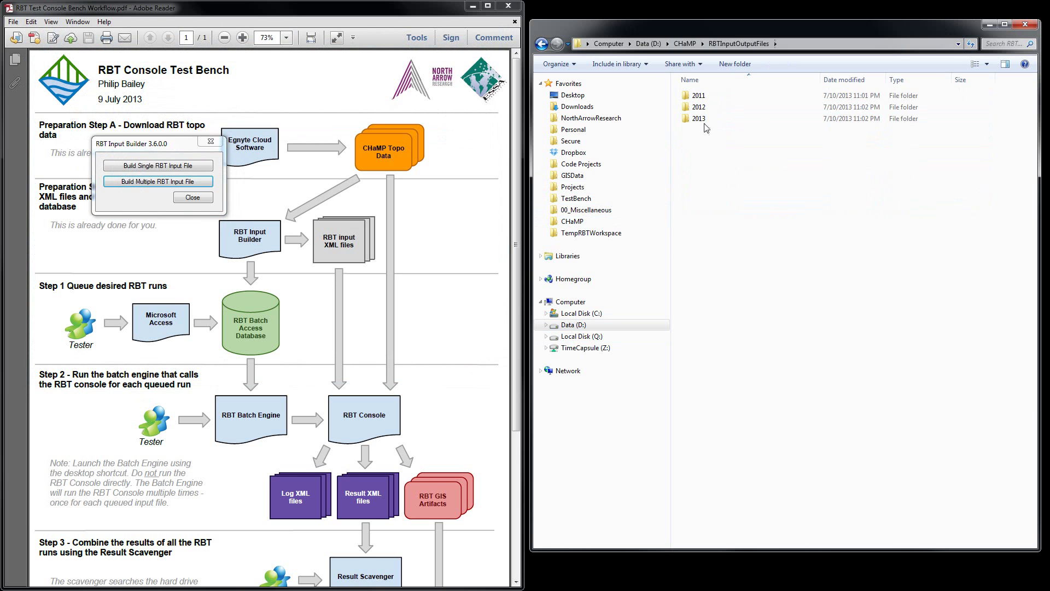
click(697, 109)
double_click(698, 109)
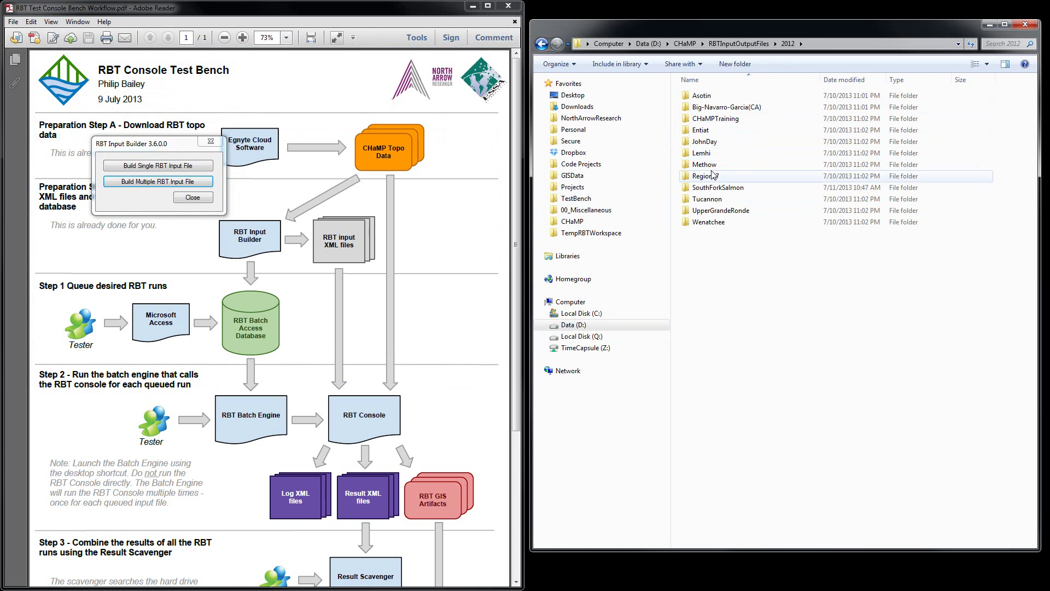
double_click(702, 142)
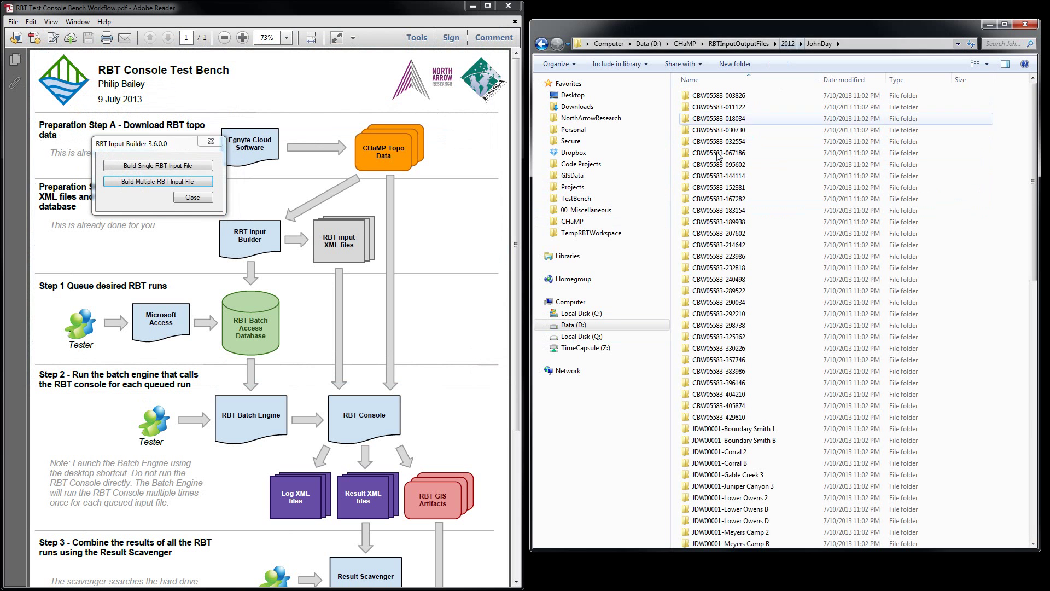
double_click(717, 164)
double_click(708, 96)
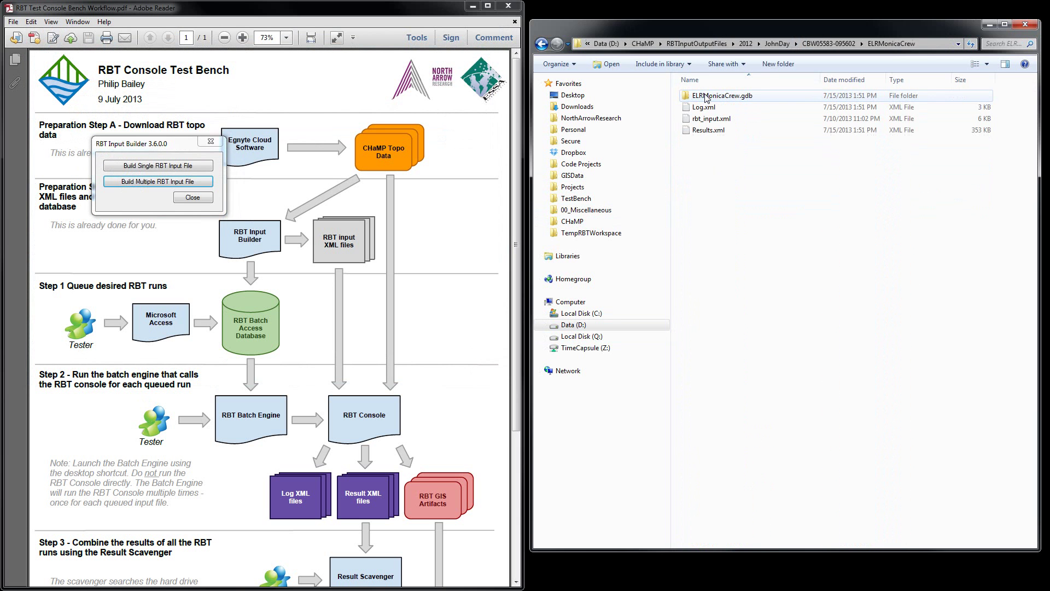
click(716, 121)
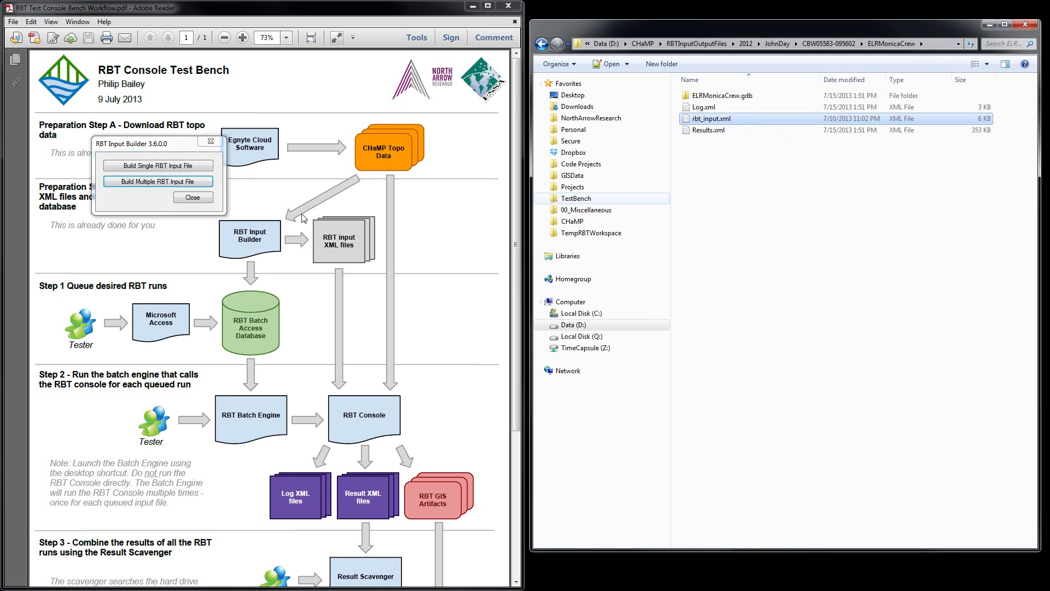
click(188, 198)
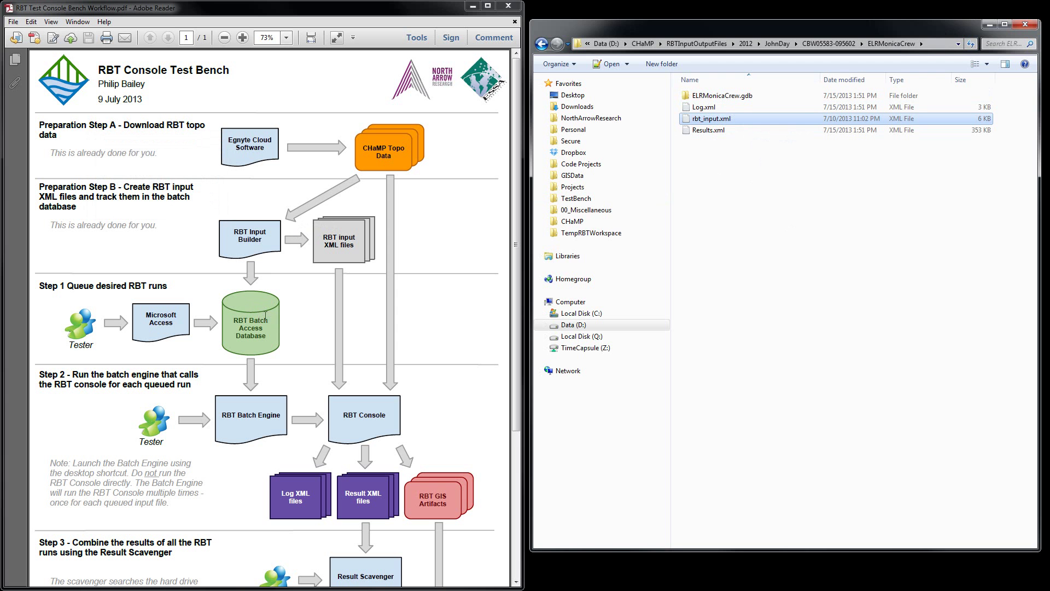
- Open RBTBatches_2000.mdb from CHaMP's Batch Engine folder, close its startup form and open the Batches table
click(579, 226)
double_click(704, 109)
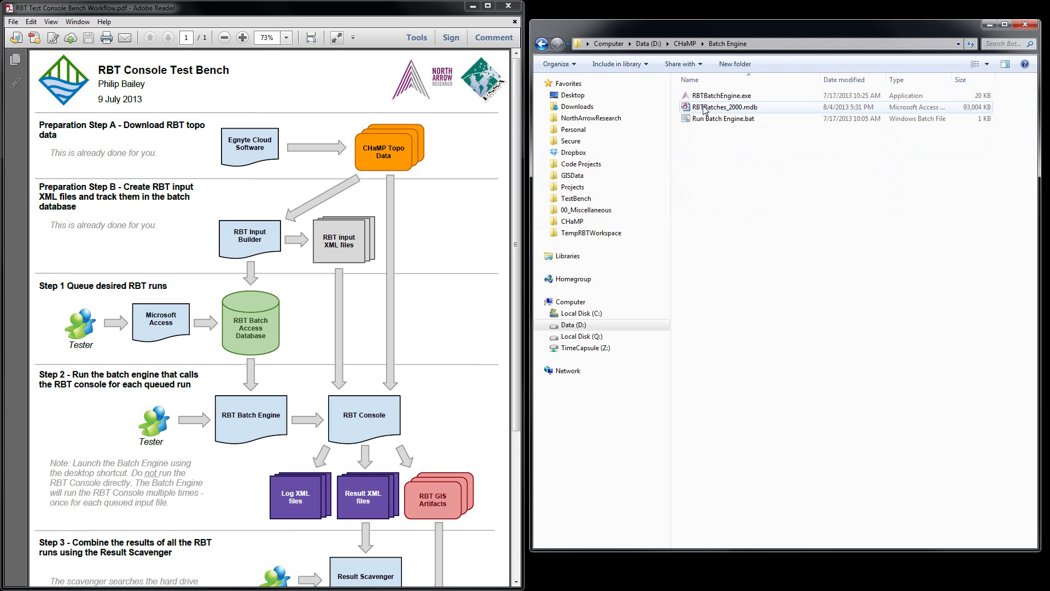
double_click(704, 109)
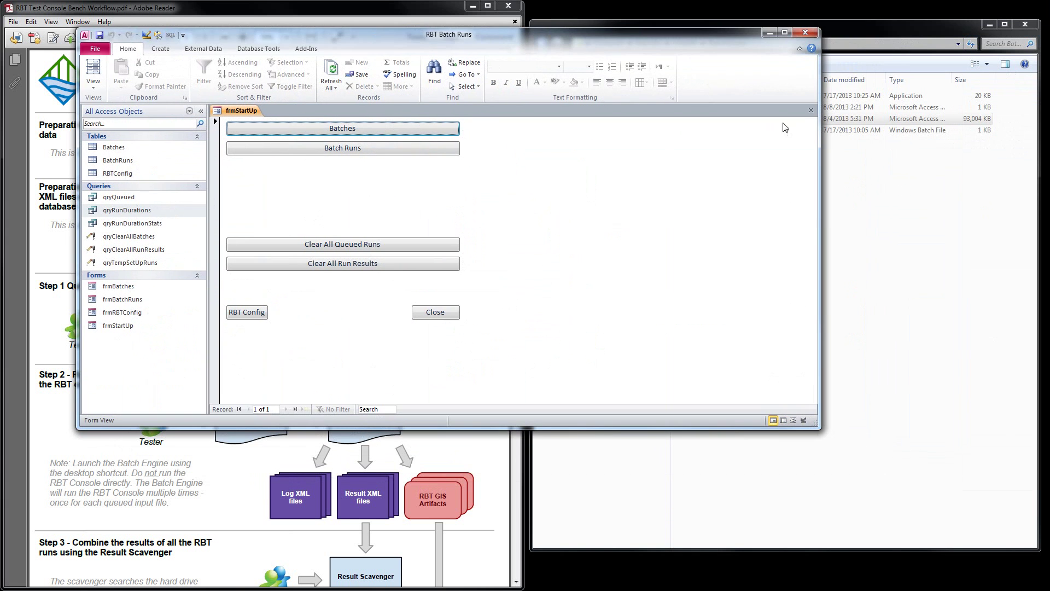
click(811, 110)
click(107, 148)
double_click(107, 148)
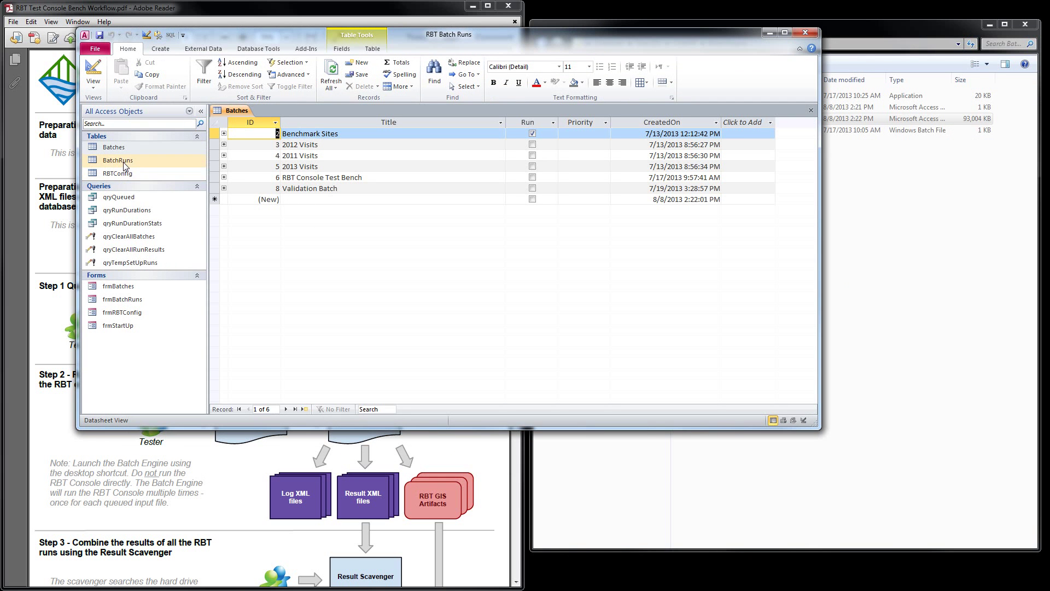
- Review the individual runs listed under the Benchmark Sites and 2012 Visits batches, collapsing each one again
click(224, 133)
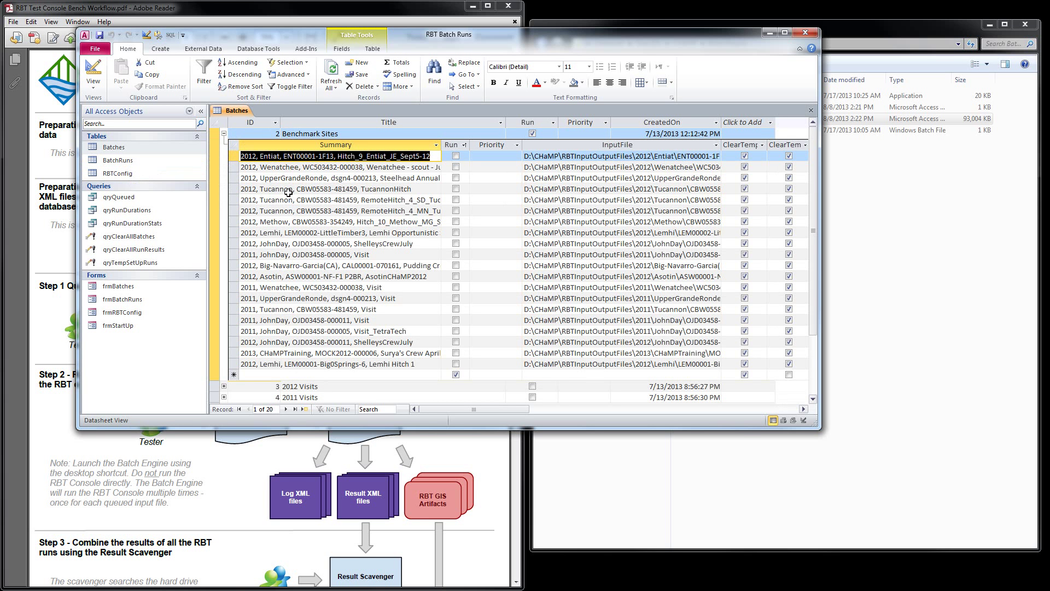
click(224, 134)
click(224, 145)
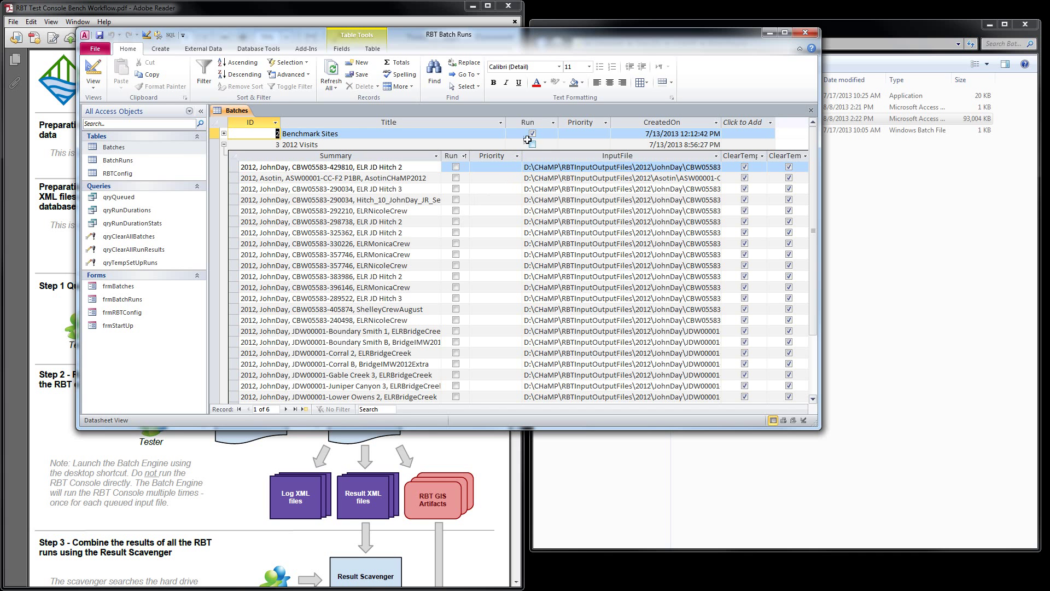
click(224, 145)
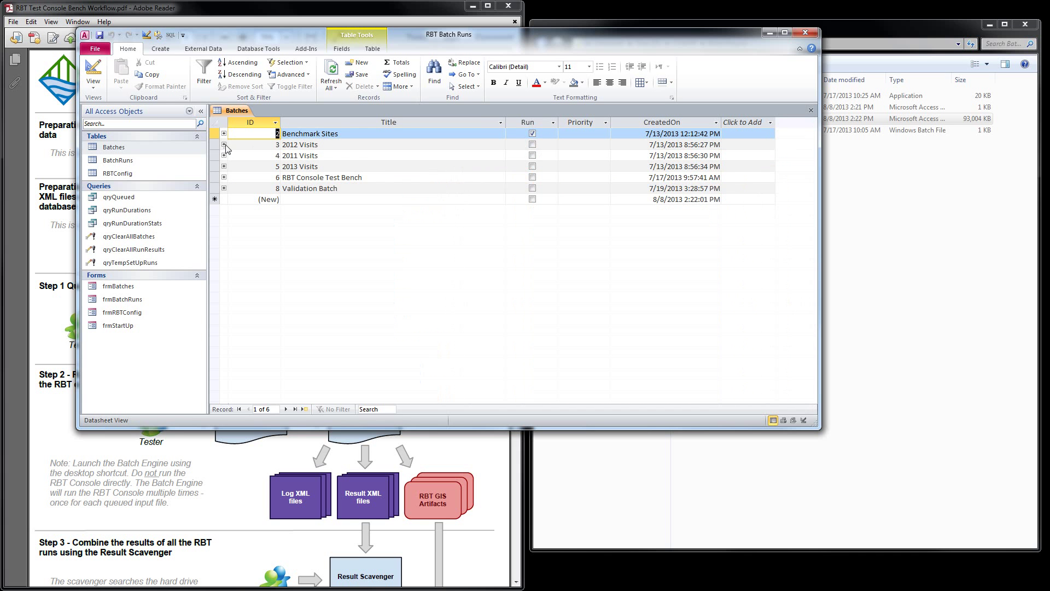
- Clear the Run flag of the Benchmark Sites batch, and turn the Run flag of 2012 Visits on and off again
click(532, 133)
click(533, 144)
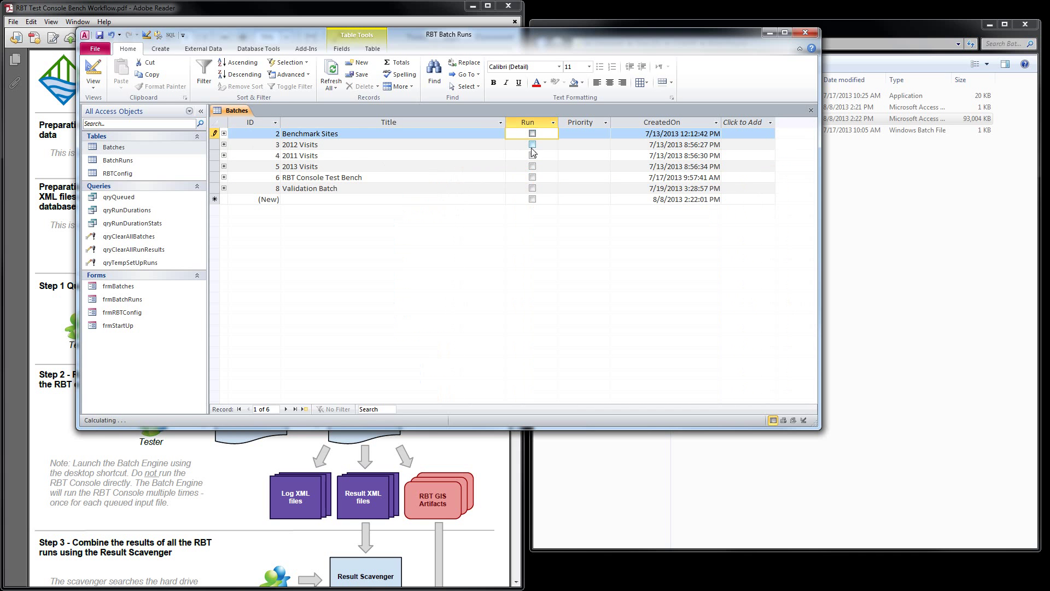
key(Down)
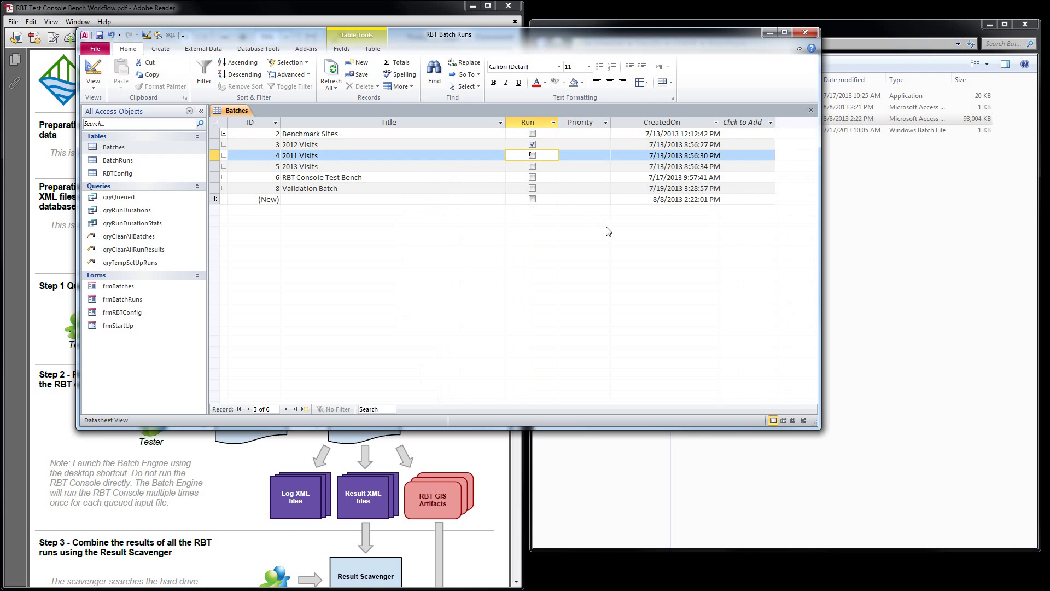
click(534, 145)
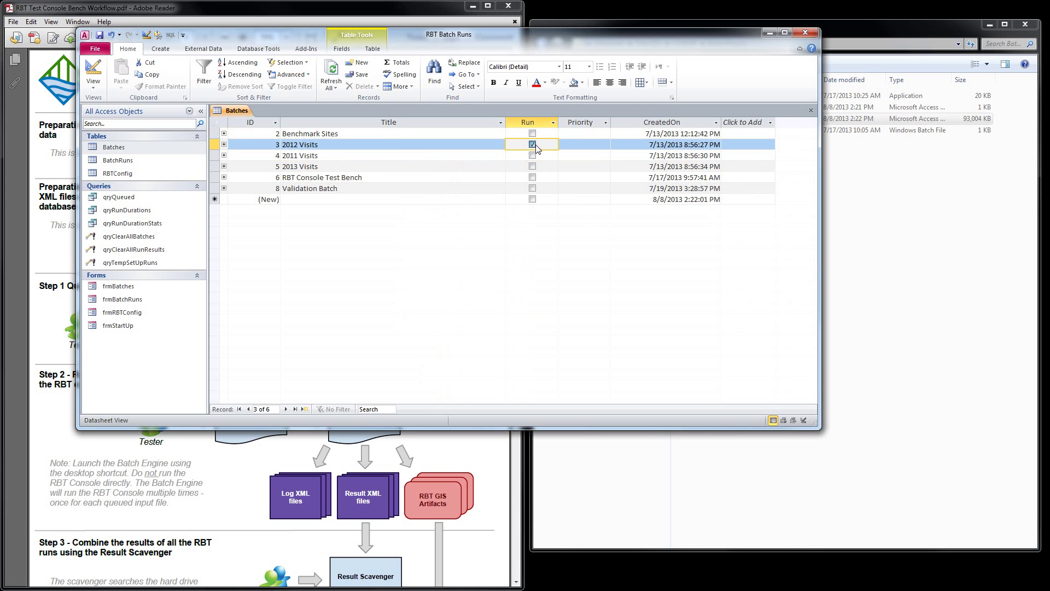
- Expand the 2012 Visits batch and flag its first two visits to run
click(224, 145)
click(456, 167)
click(456, 179)
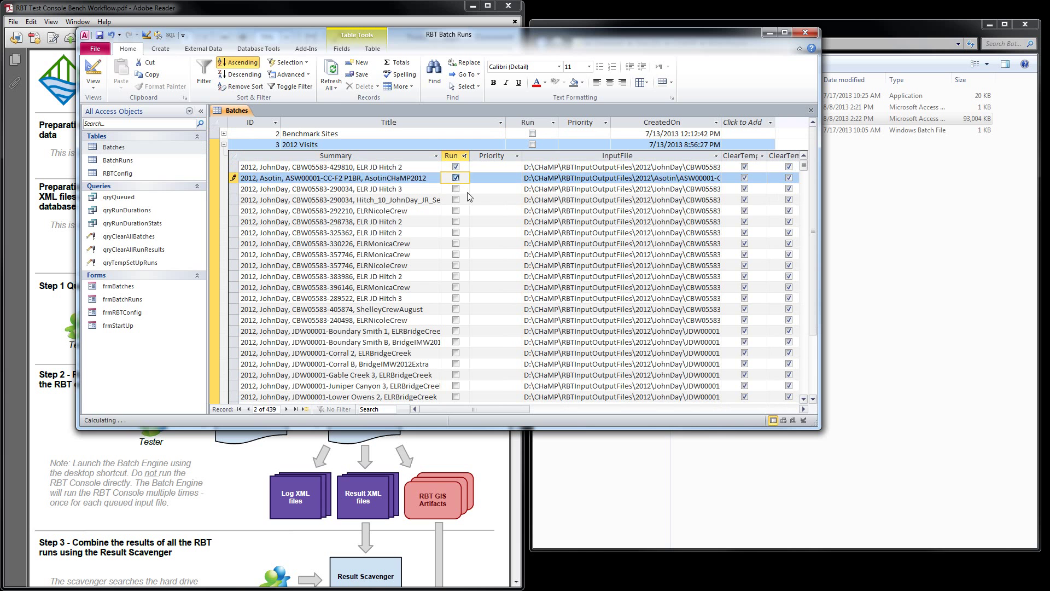
key(Down)
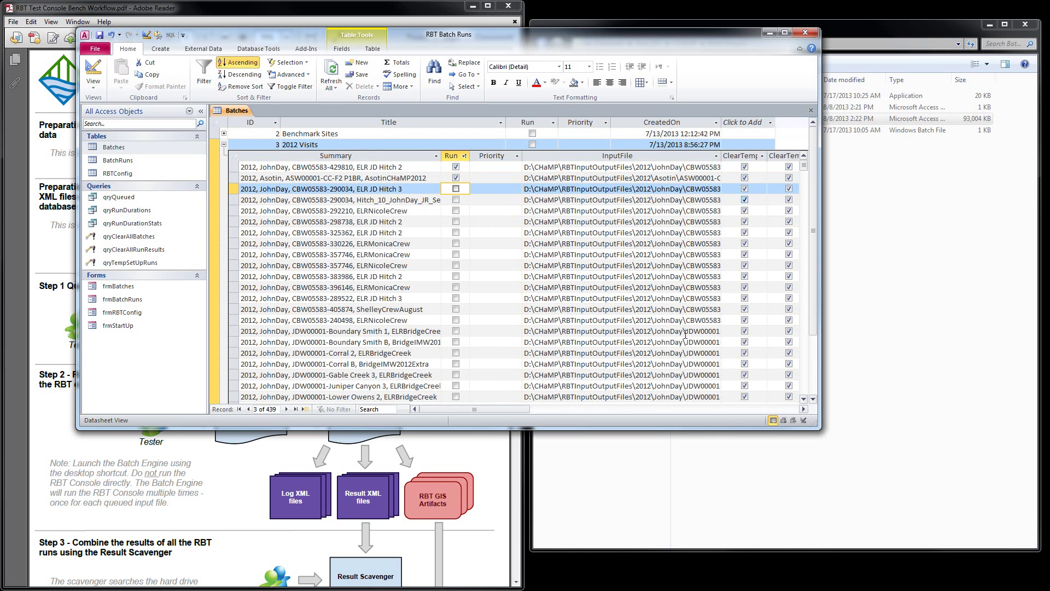
- Clear the Run flags of the first two visits under 2012 Visits and collapse the batch
mouse_move(478, 408)
mouse_down()
mouse_move(643, 412)
mouse_move(471, 410)
mouse_up()
click(456, 178)
click(456, 167)
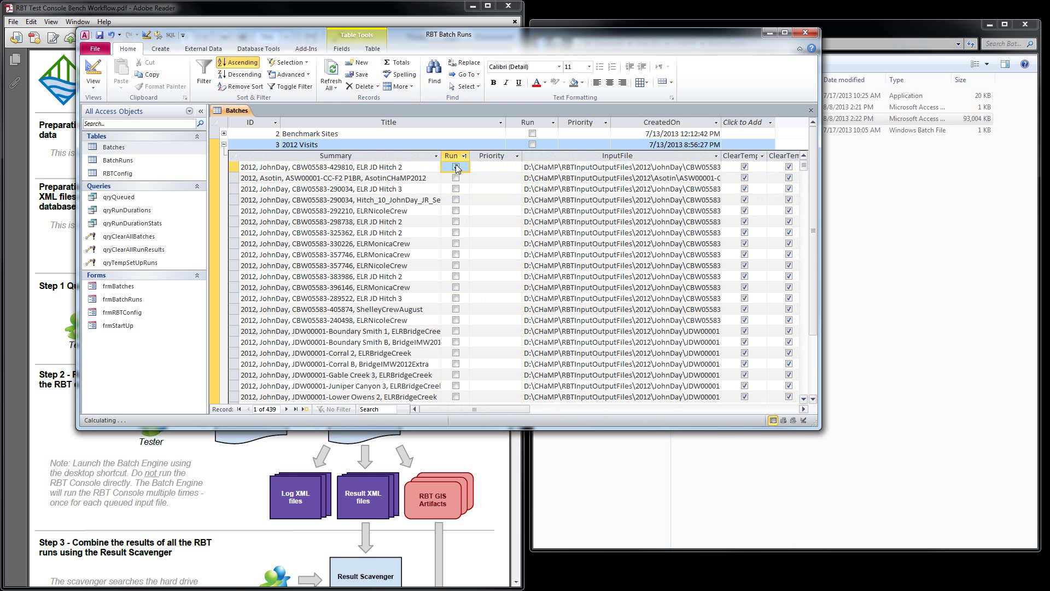
key(Down)
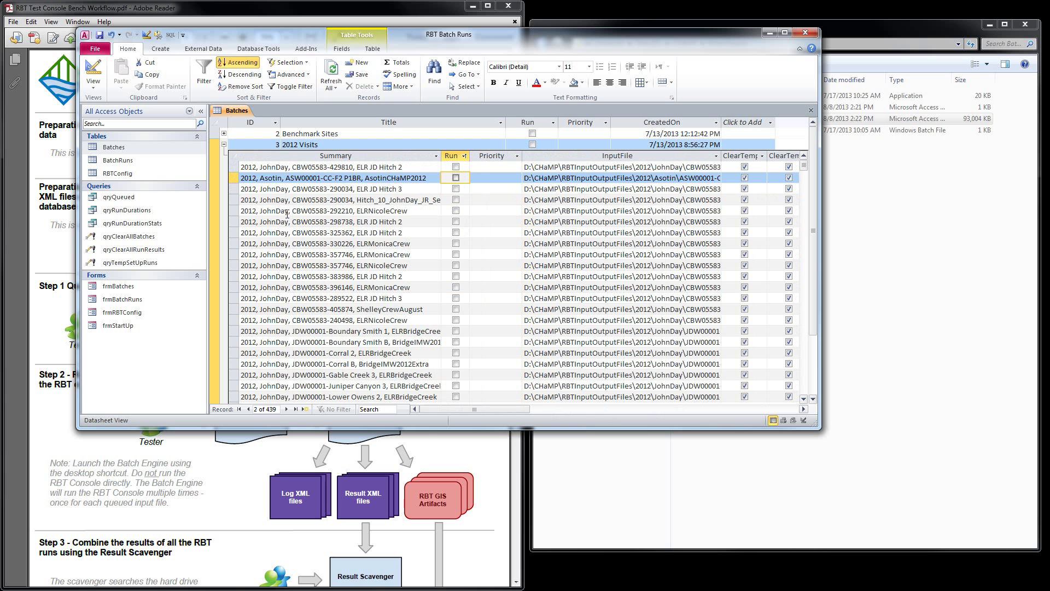
click(224, 145)
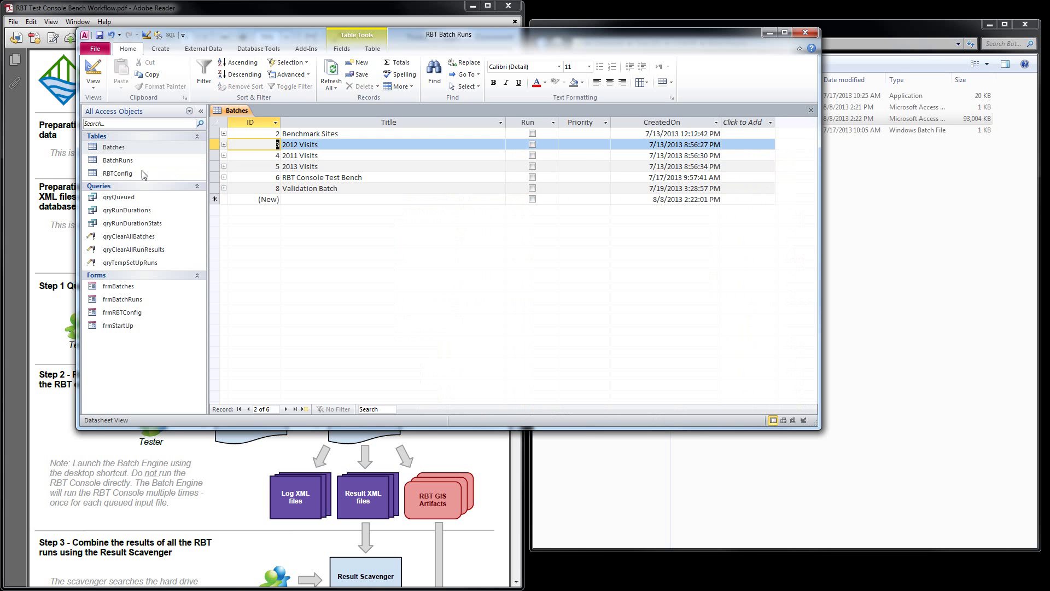
- Check the RBTConfig table's paths and timeout, comparing the RBT path with RBTConsole.exe in CHaMP's RBT Console folder
double_click(118, 174)
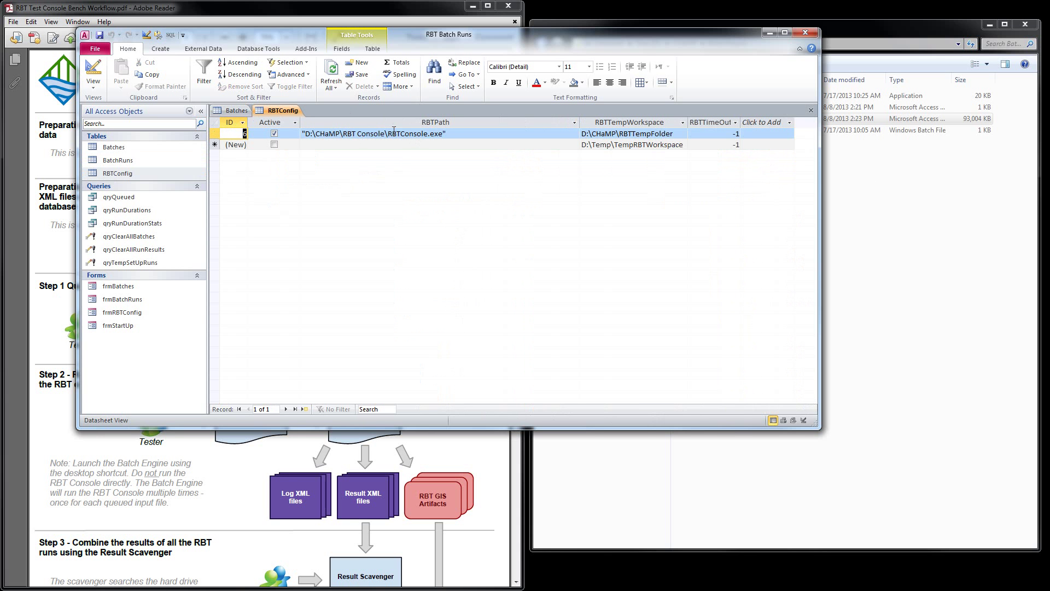
click(931, 226)
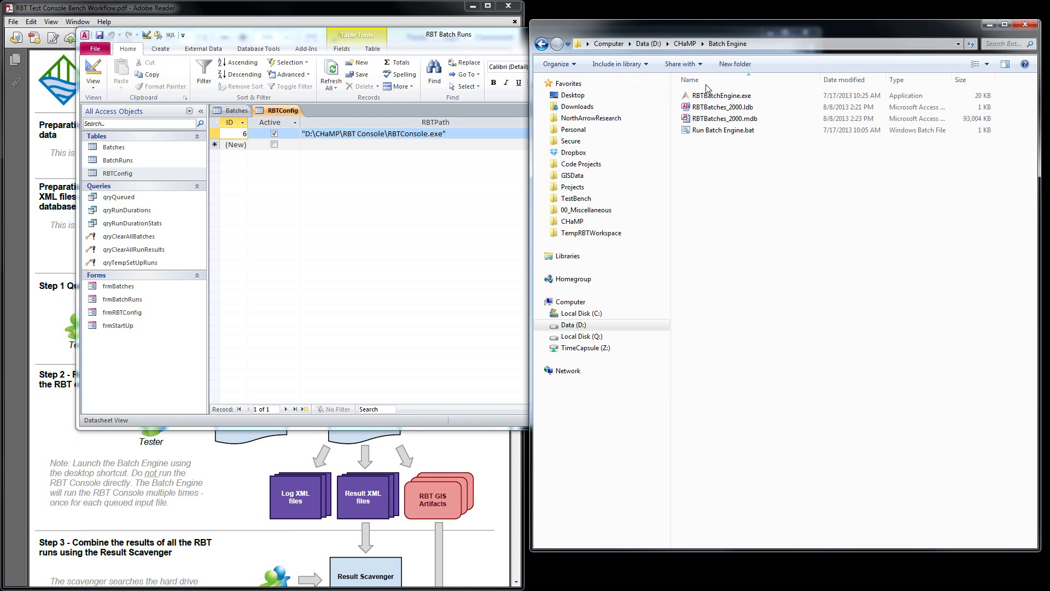
click(681, 43)
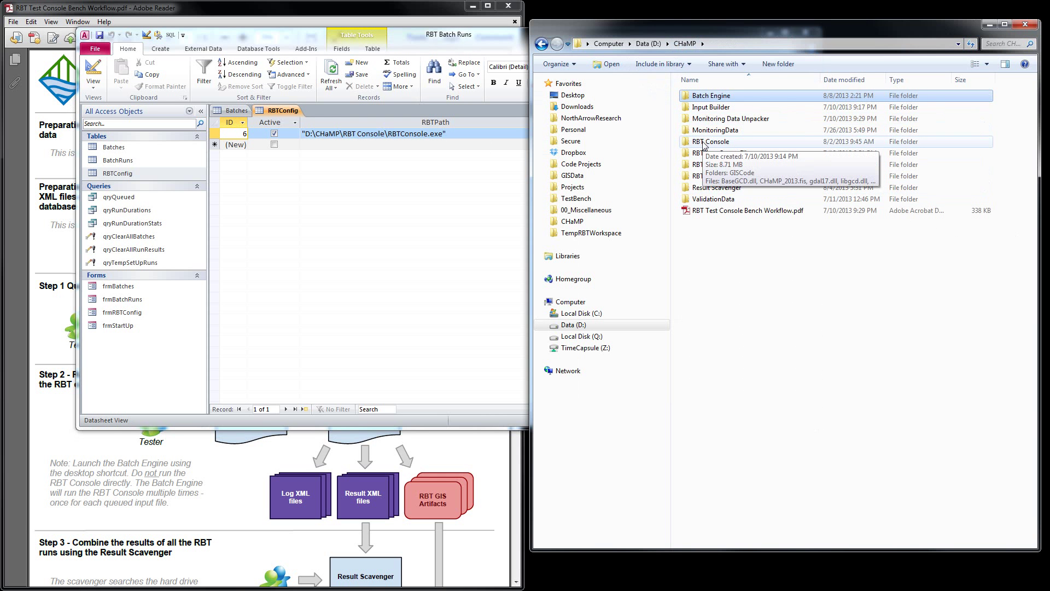
double_click(705, 141)
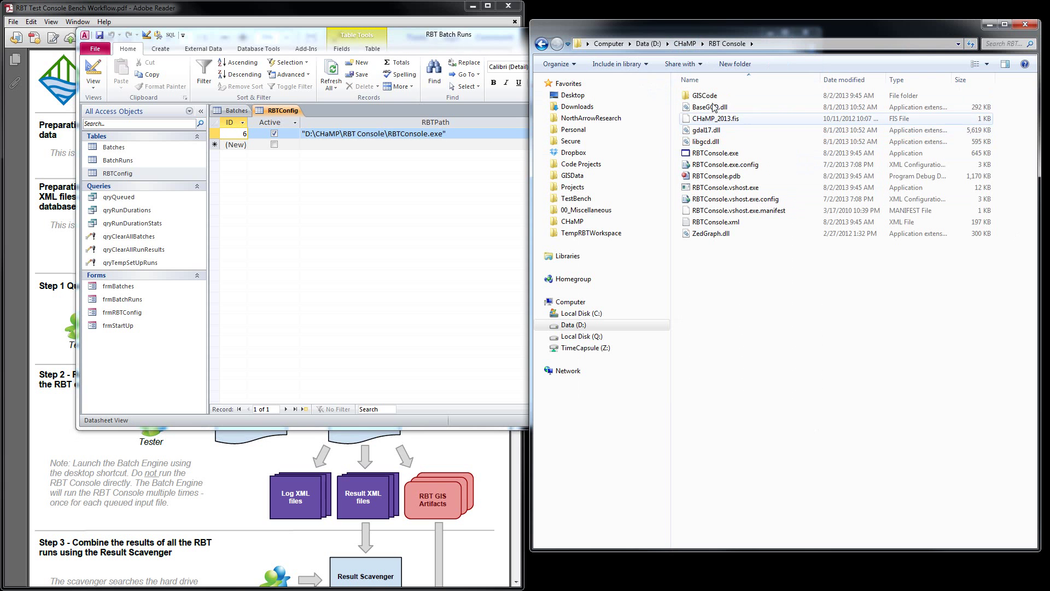
click(721, 154)
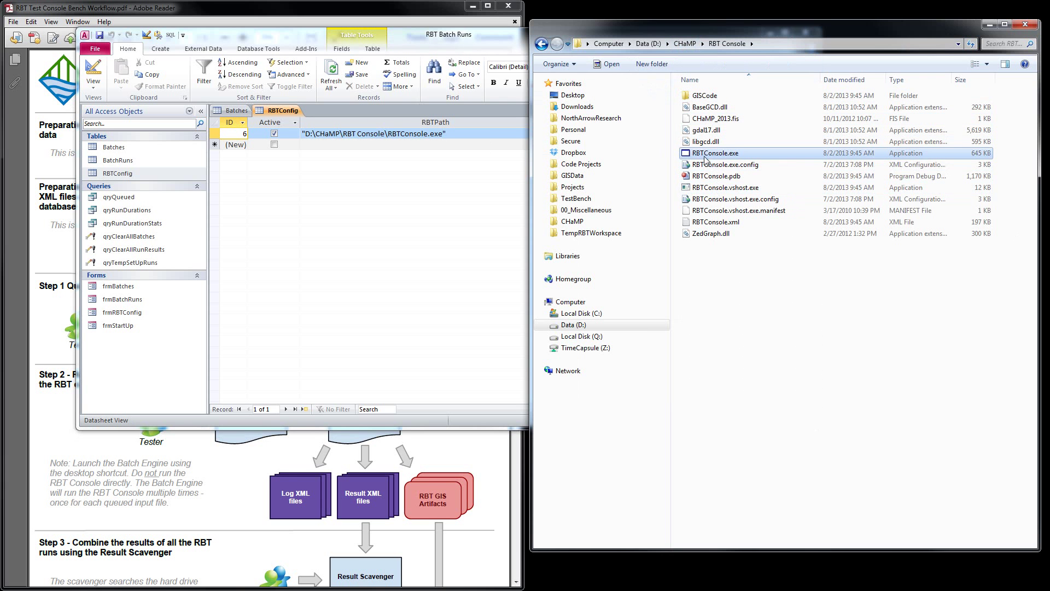
click(451, 189)
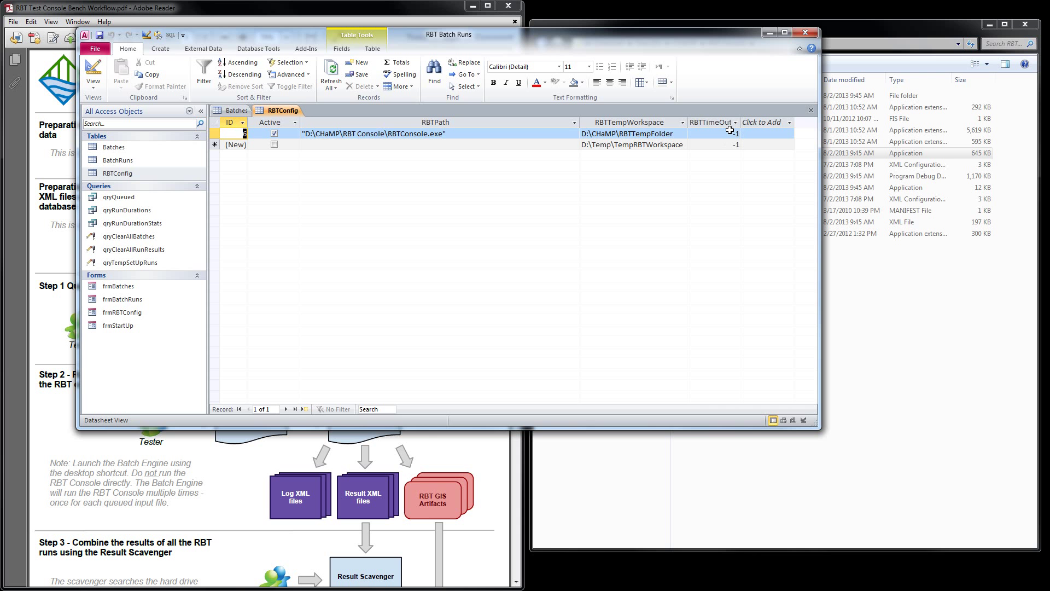
- Return to the Batches table, review the visits under 2012 Visits again and close the database
click(130, 164)
double_click(114, 148)
click(244, 143)
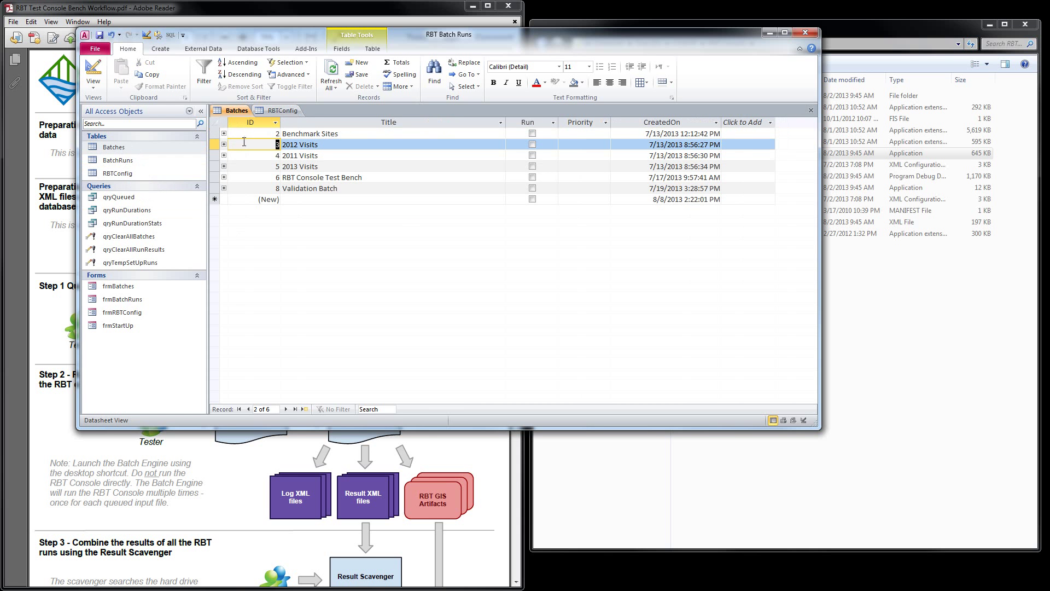
click(224, 144)
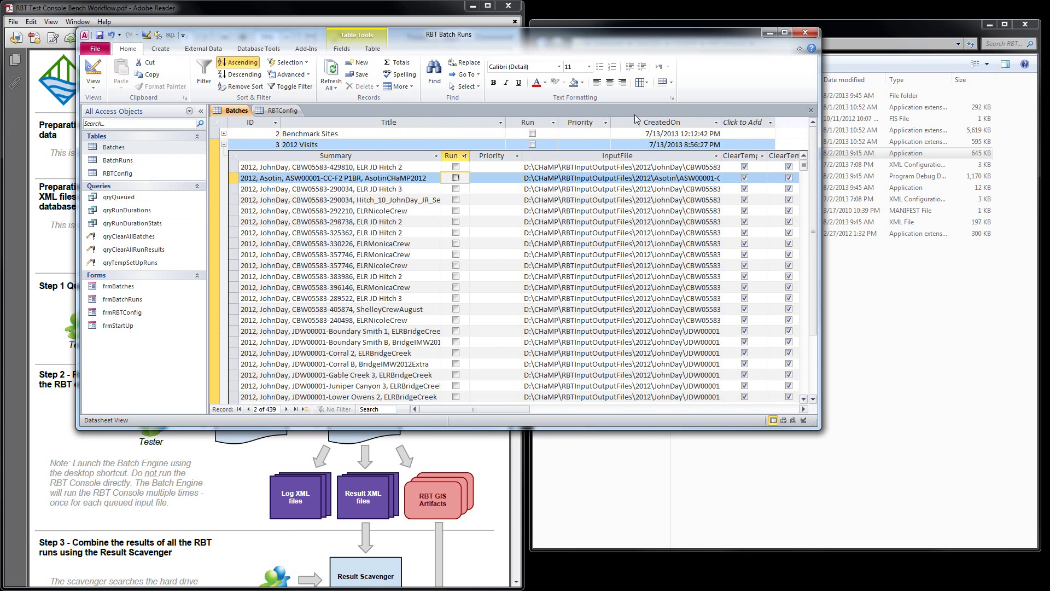
click(811, 33)
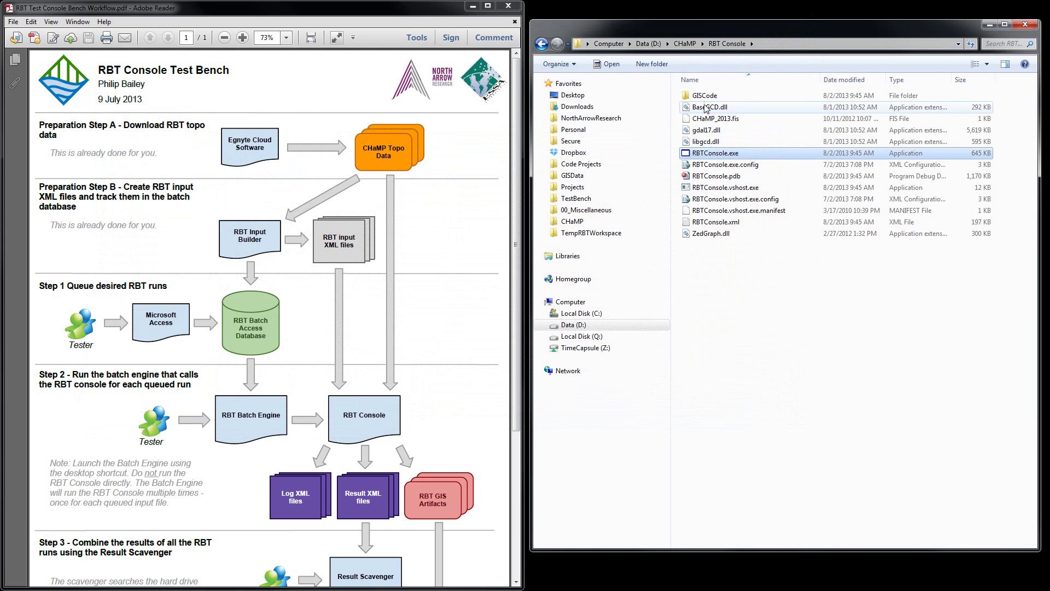
- Inspect the contents of Run Batch Engine.bat from CHaMP's Batch Engine folder in Notepad++, and close the editor
click(574, 224)
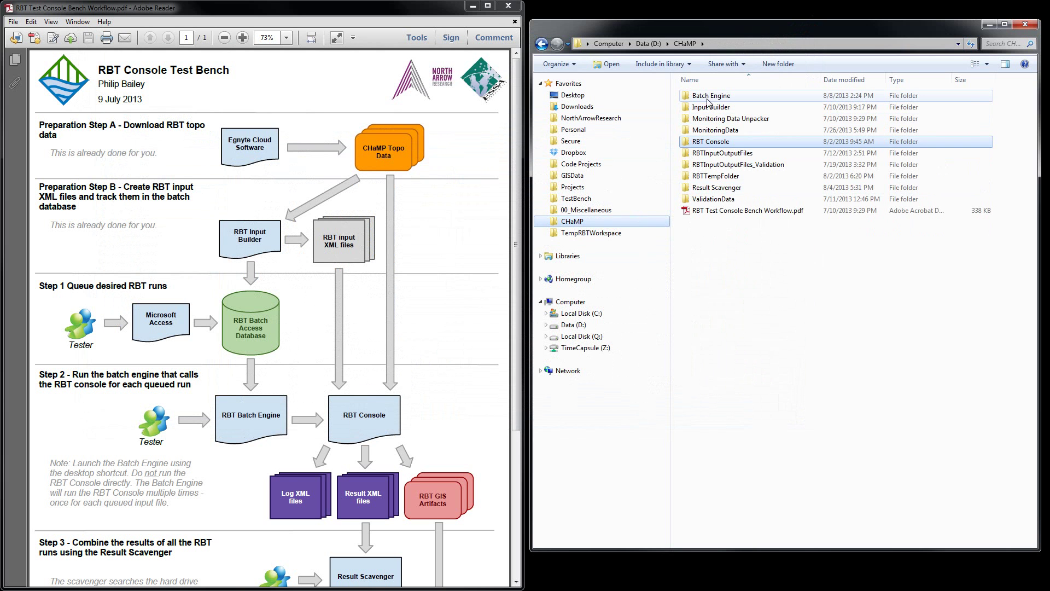
double_click(708, 99)
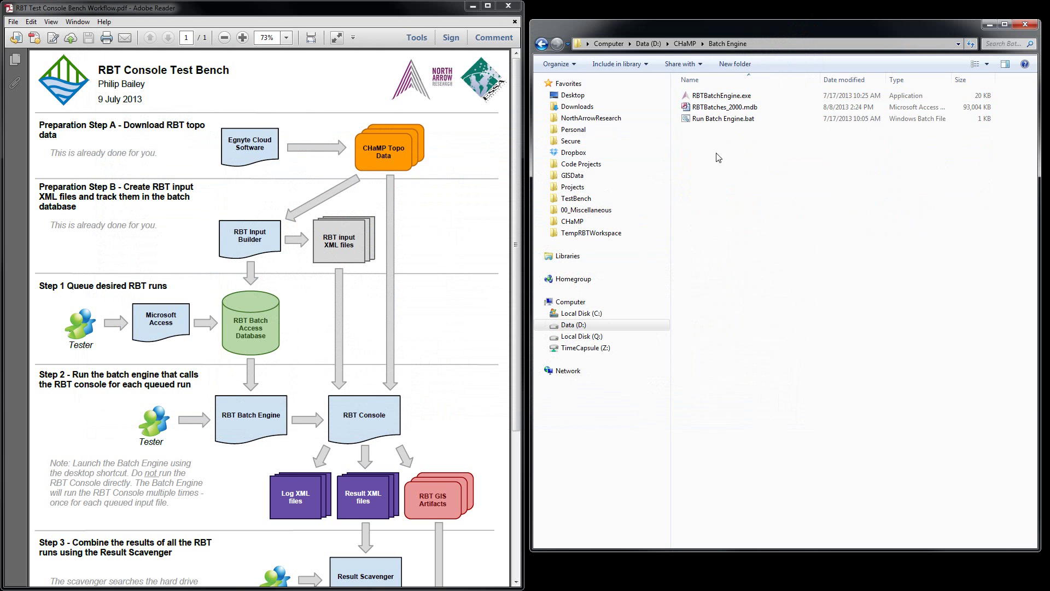
click(706, 123)
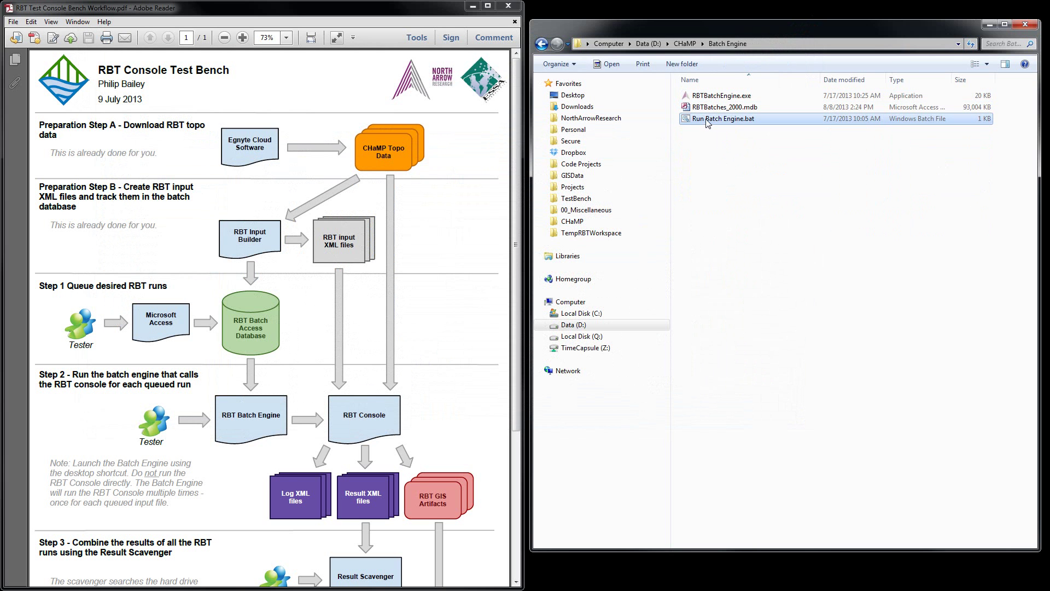
click(713, 99)
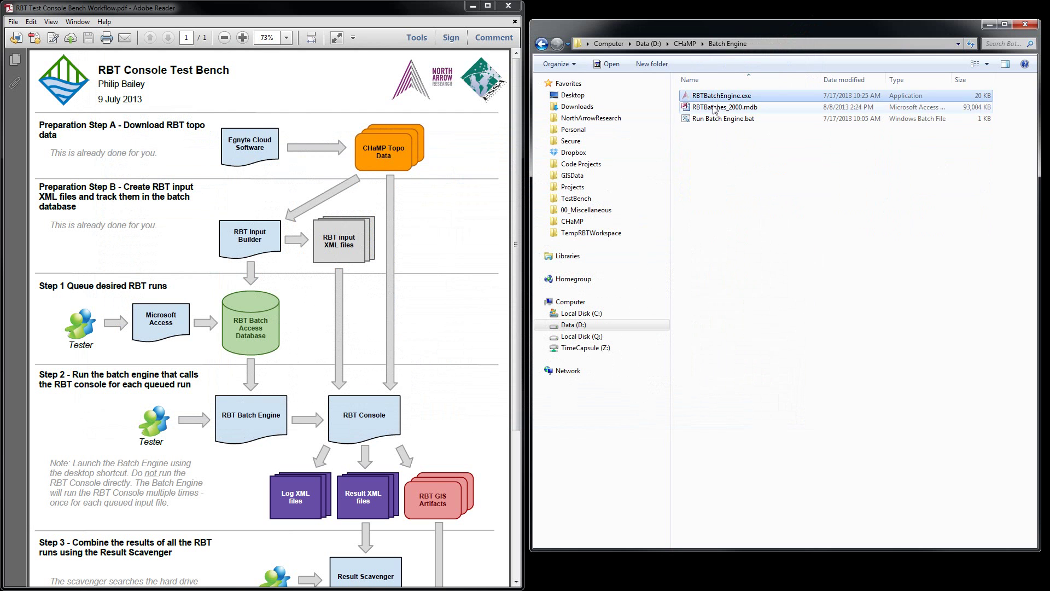
click(715, 107)
right_click(713, 122)
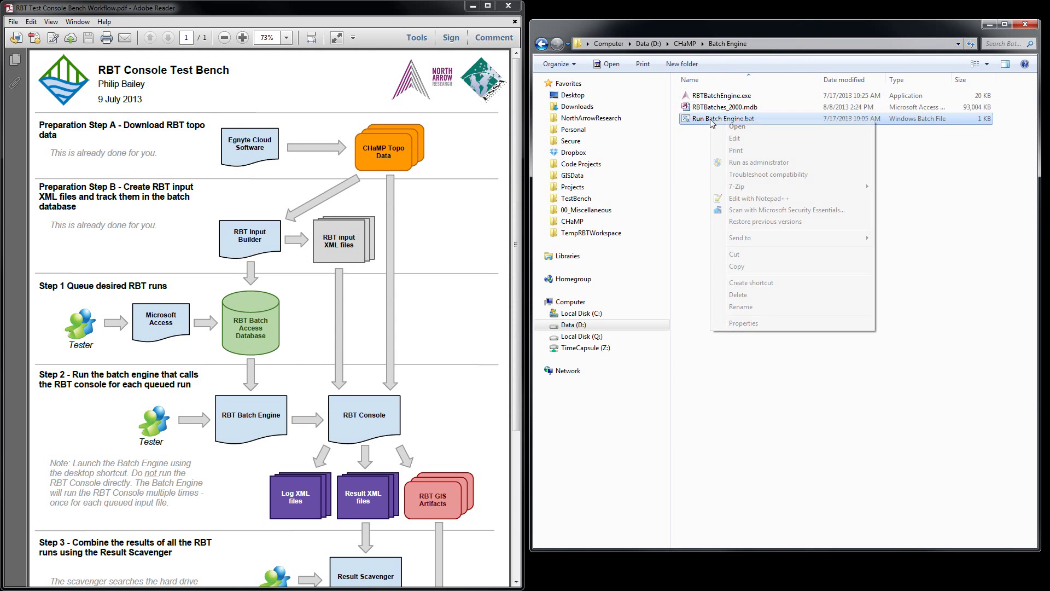
click(739, 200)
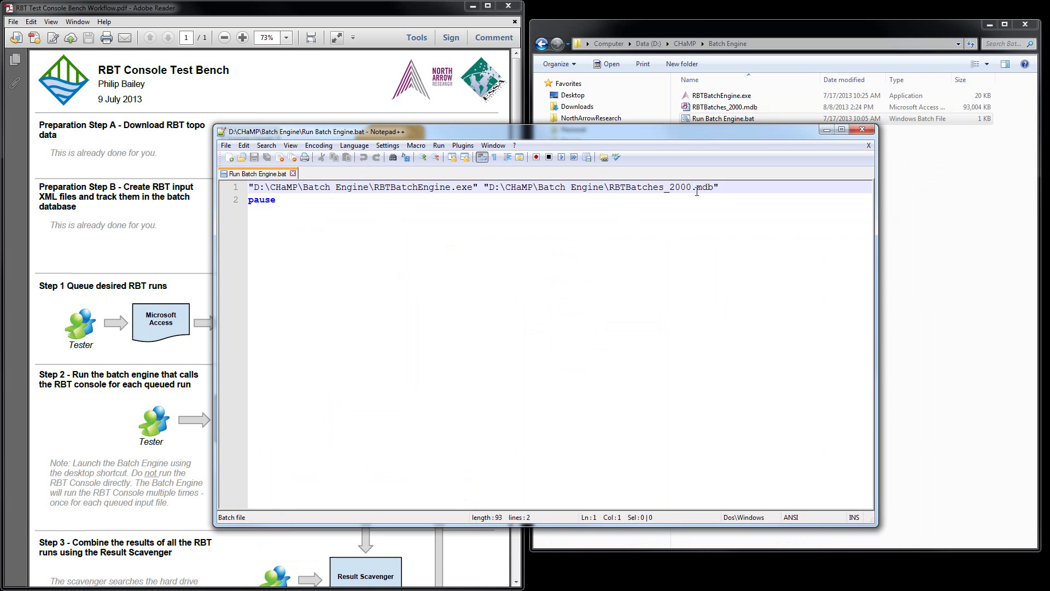
click(863, 129)
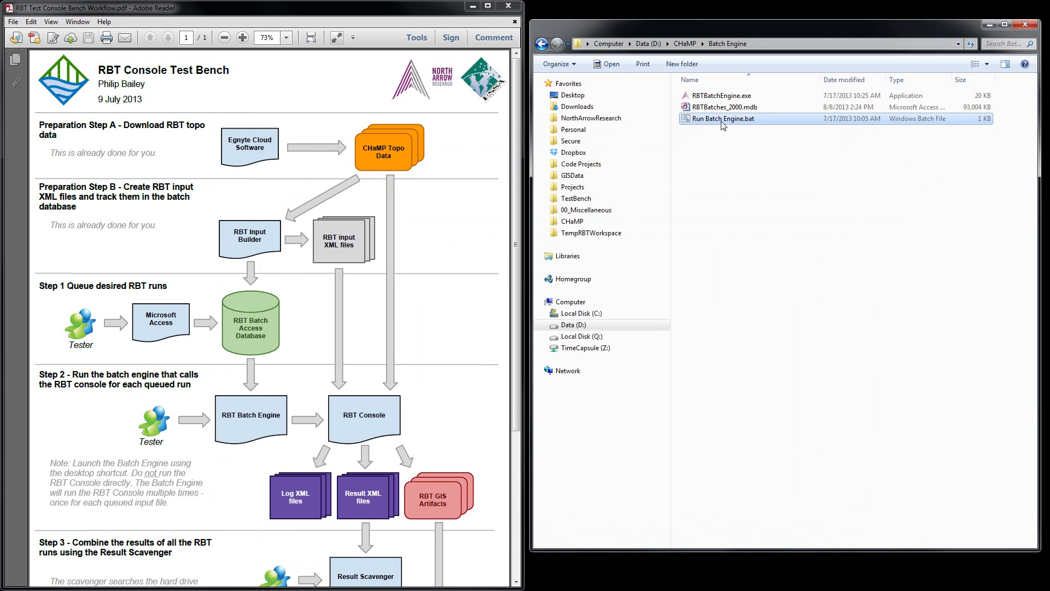
- Run Run Batch Engine.bat and dismiss its console window at the pause
double_click(723, 119)
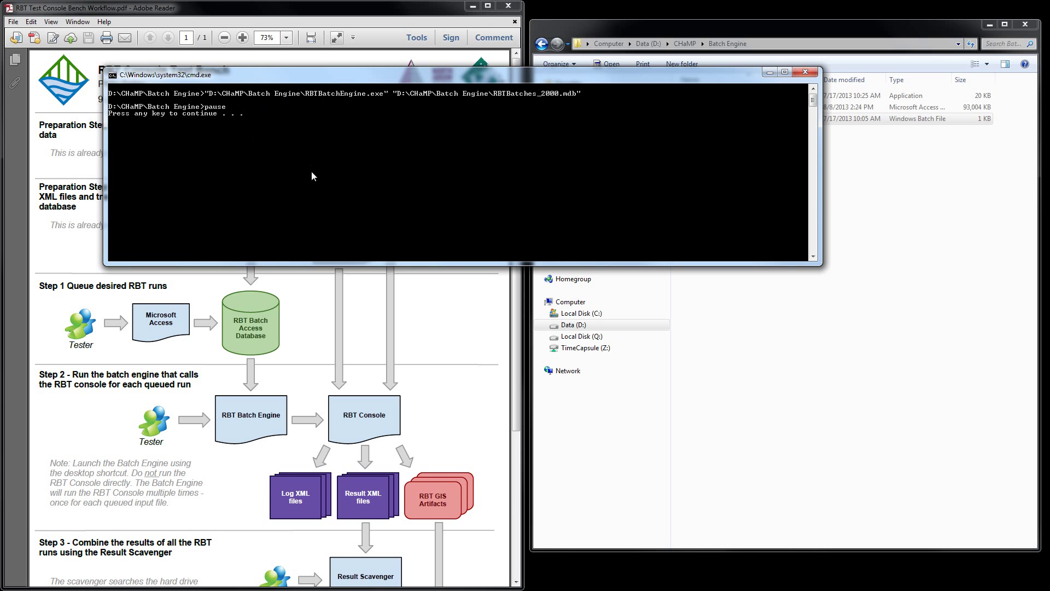
key(Return)
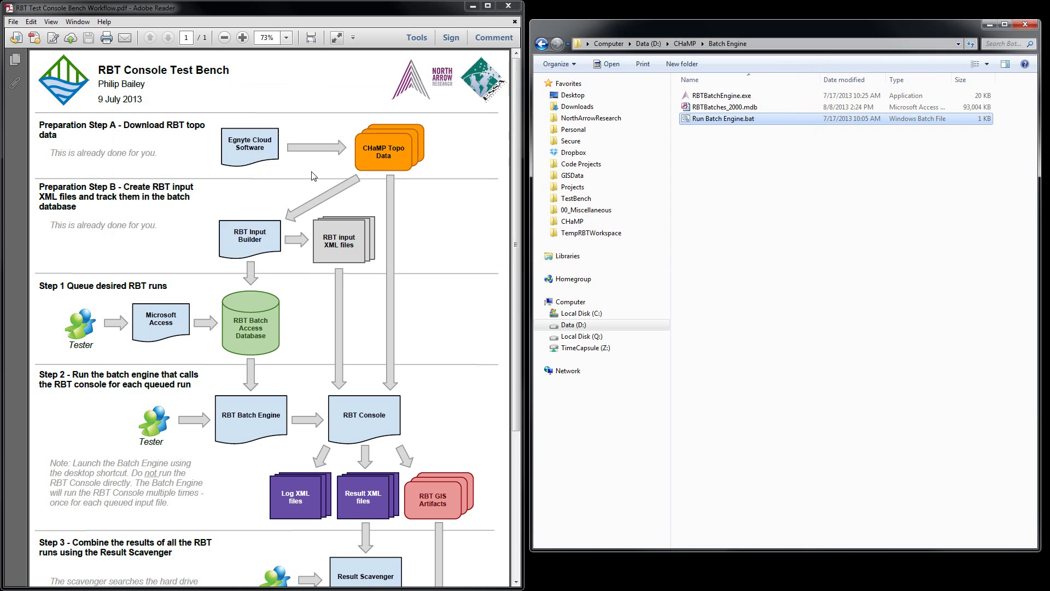
click(573, 222)
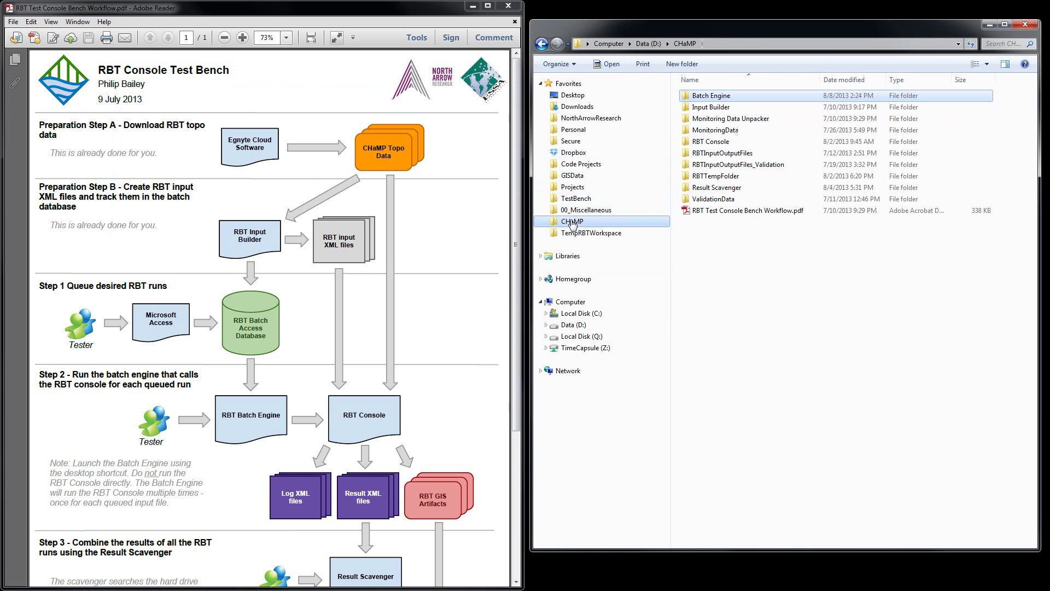
click(716, 132)
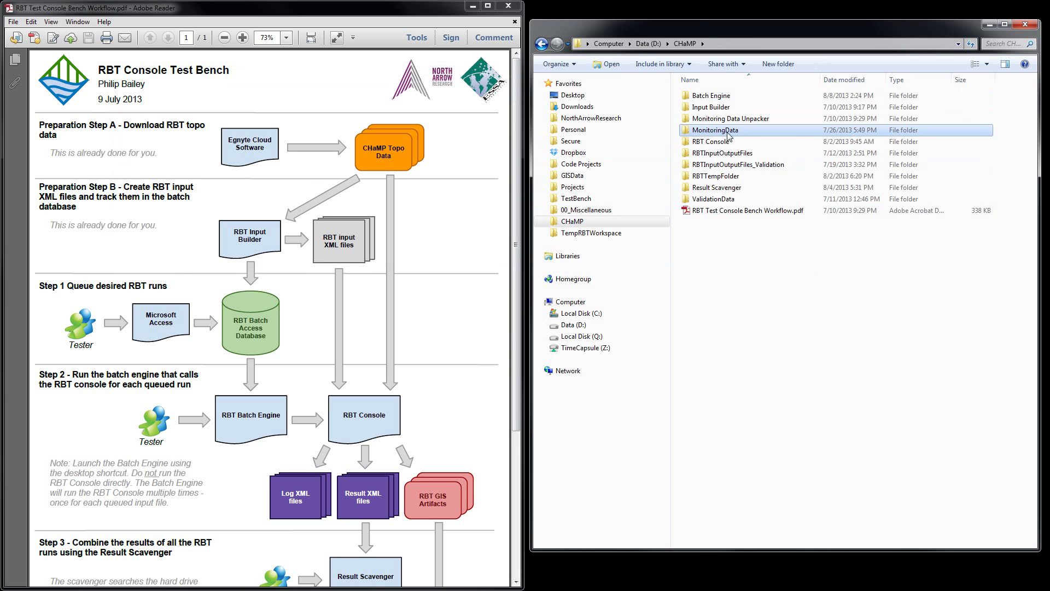
click(730, 154)
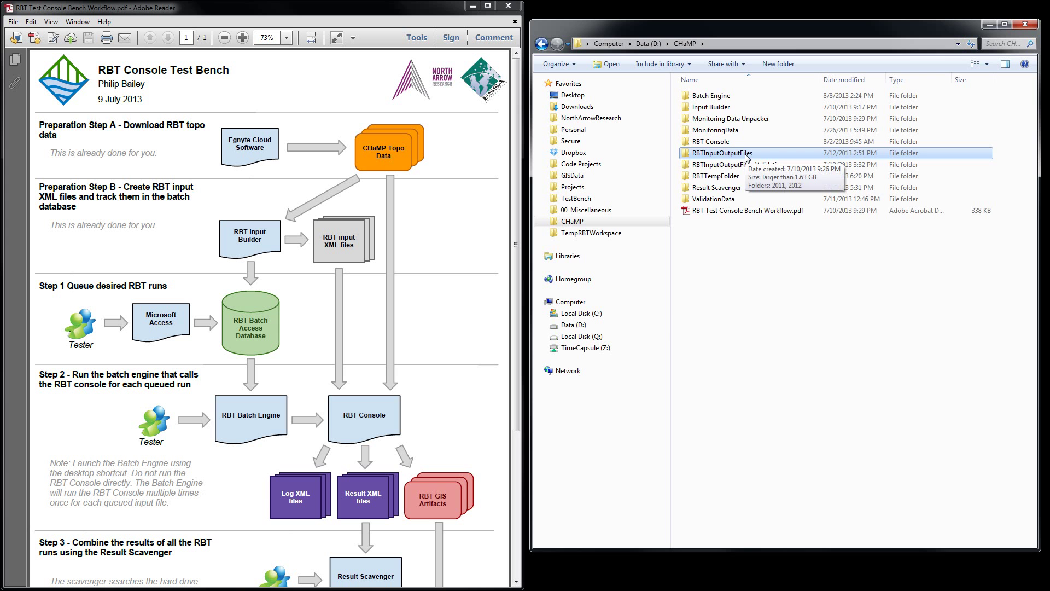
double_click(747, 155)
double_click(695, 107)
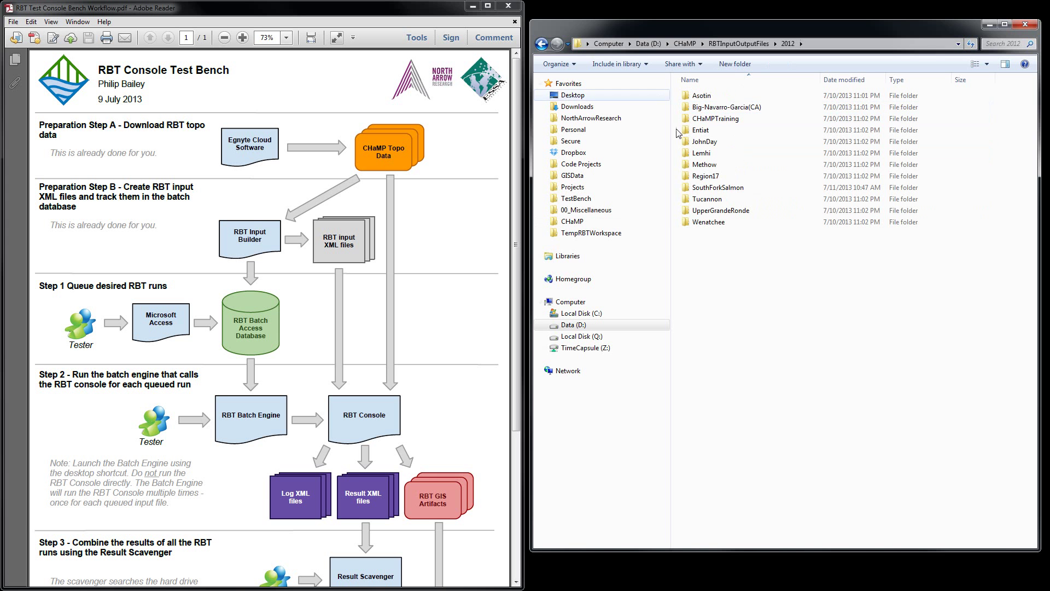
double_click(701, 153)
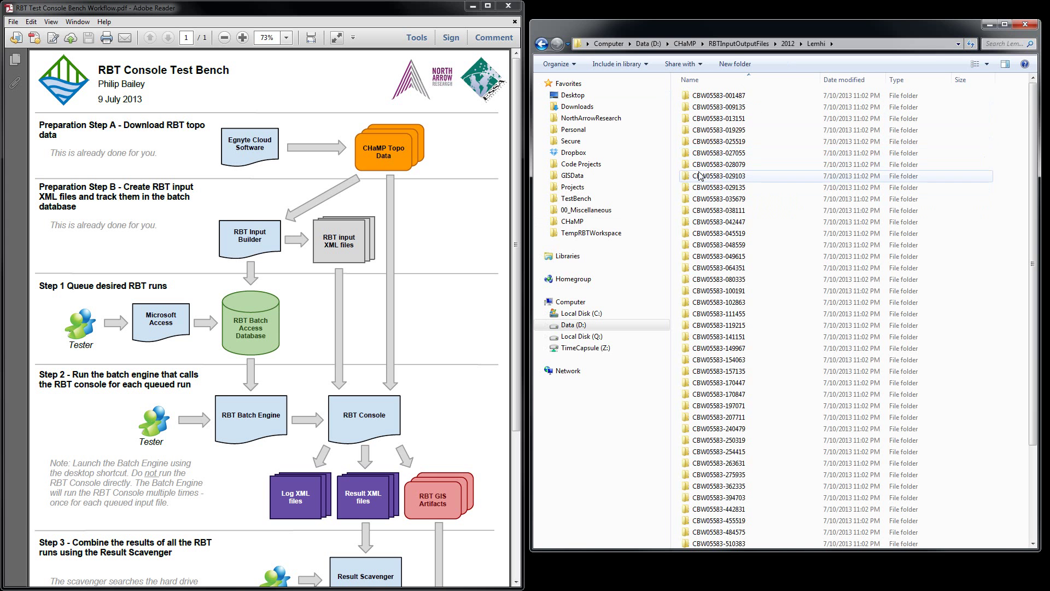
double_click(700, 176)
double_click(703, 96)
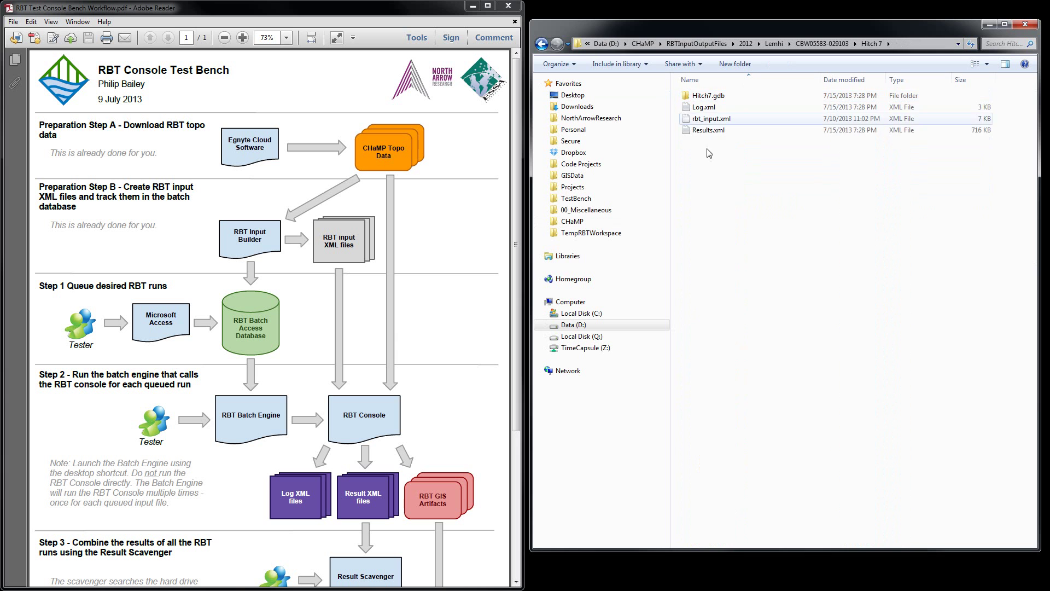
- Review the RBT output items Results.xml, Log.xml and Hitch7.gdb in the Hitch 7 folder
click(709, 131)
key(Up)
key(Up)
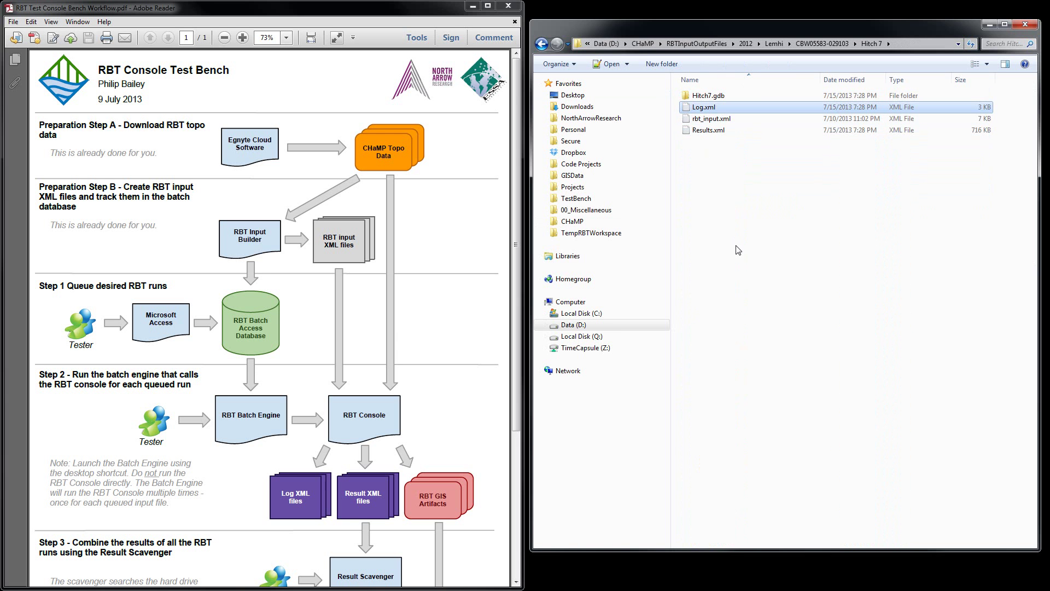
click(739, 97)
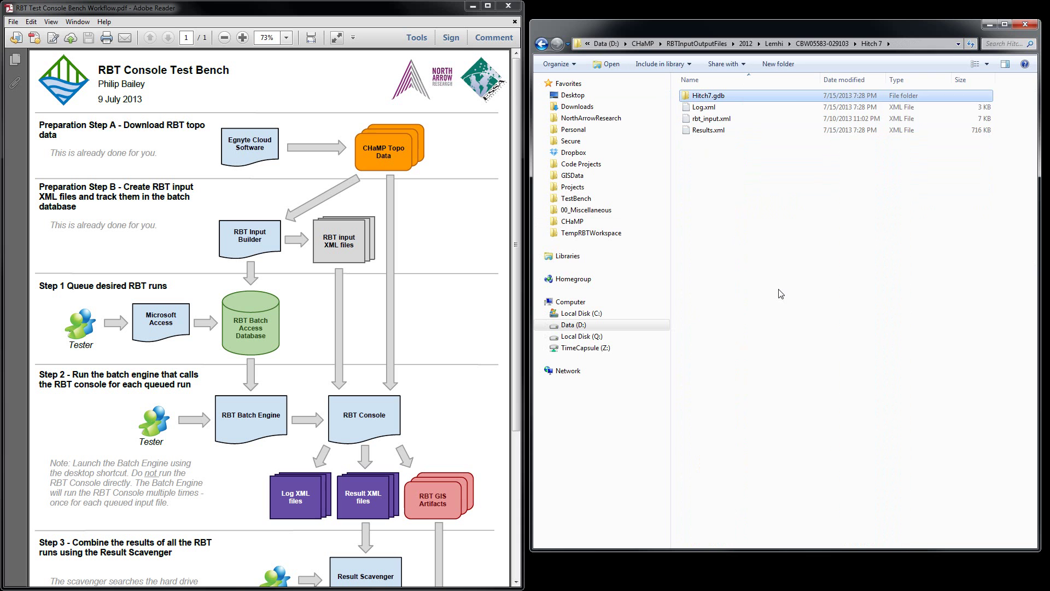
key(Down)
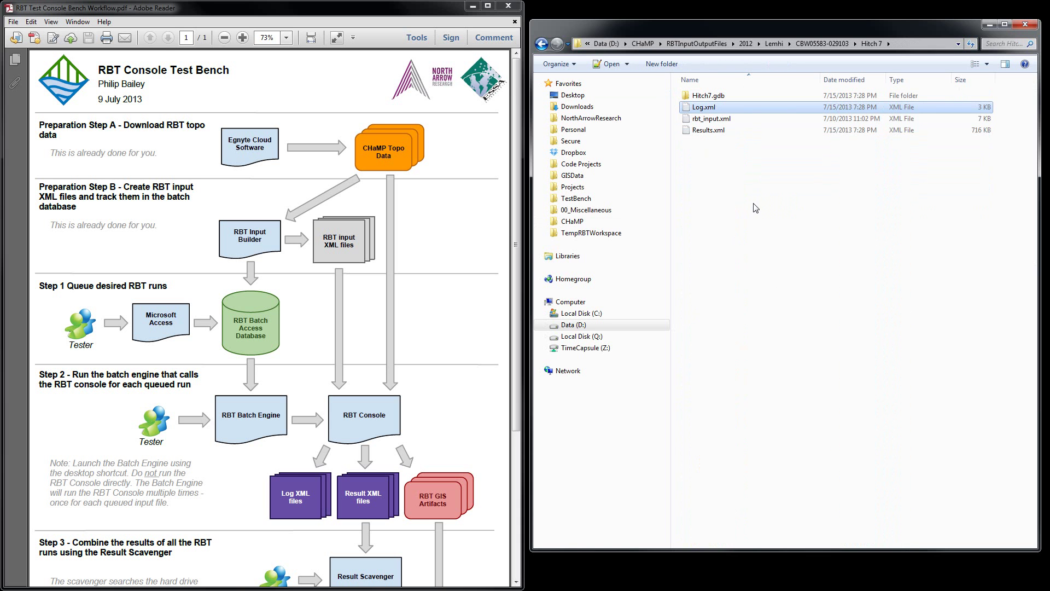
- Inspect the metadata and transect metrics in the Hitch 7 Results.xml in Notepad++, and close the editor
right_click(706, 133)
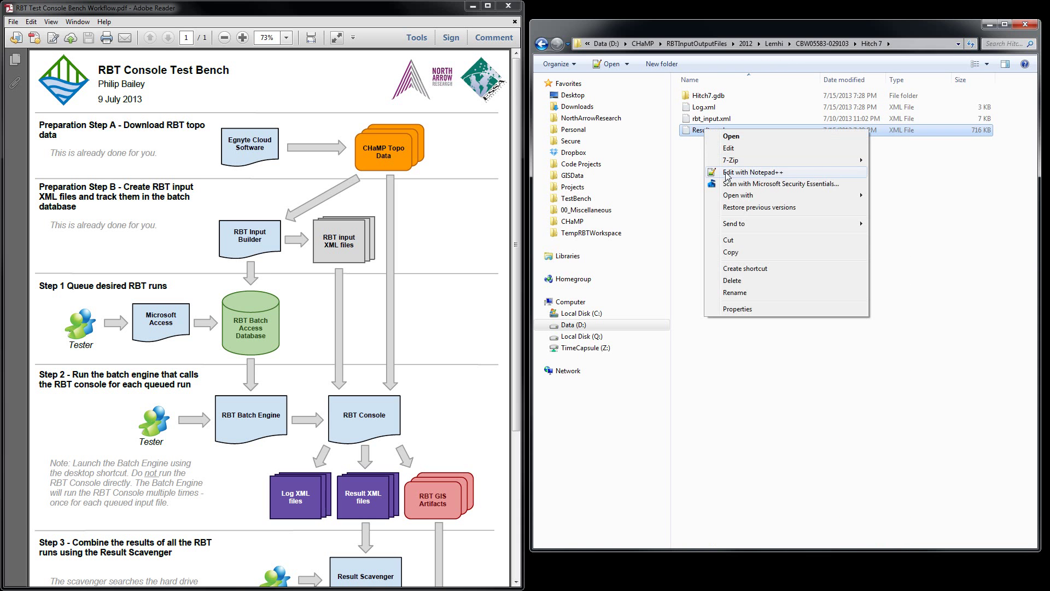
click(726, 171)
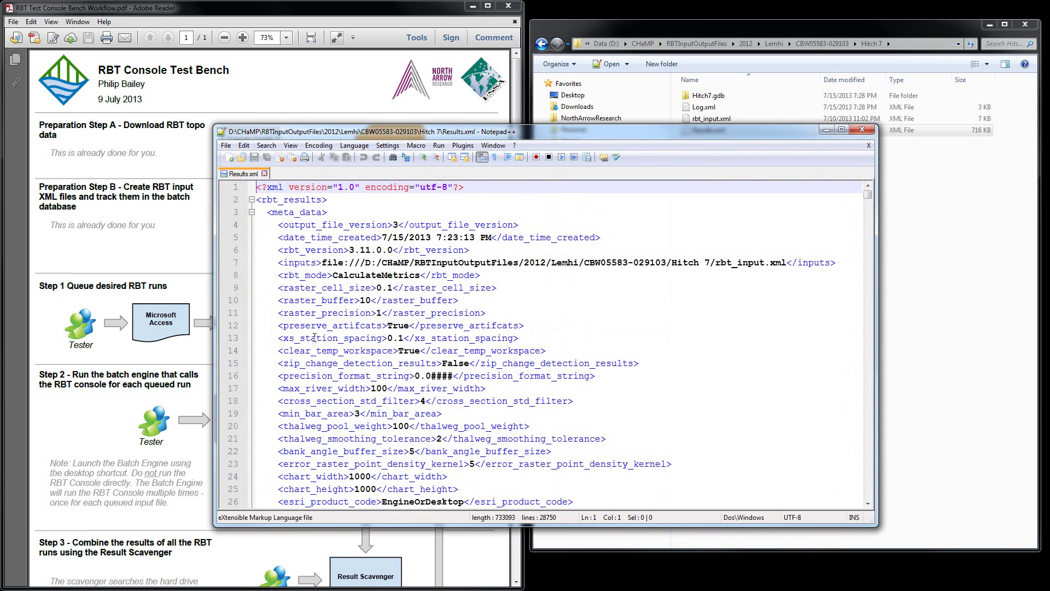
scroll(318, 341, down, 15)
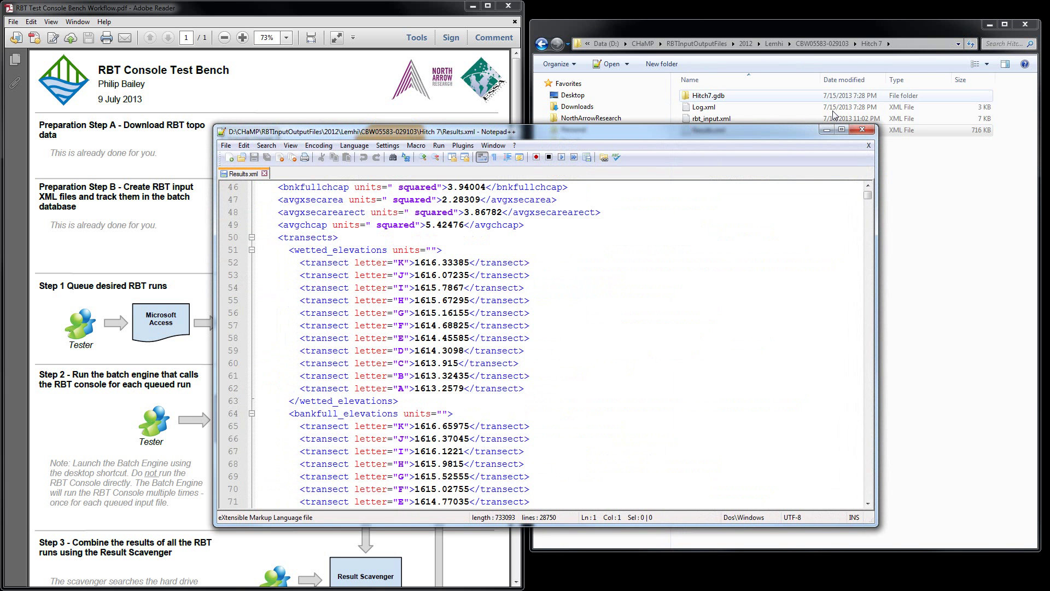
click(863, 130)
- Review Steps 3 and 4 of the workflow PDF and launch ResultFileScavenger.exe from CHaMP's Result Scavenger folder
click(448, 393)
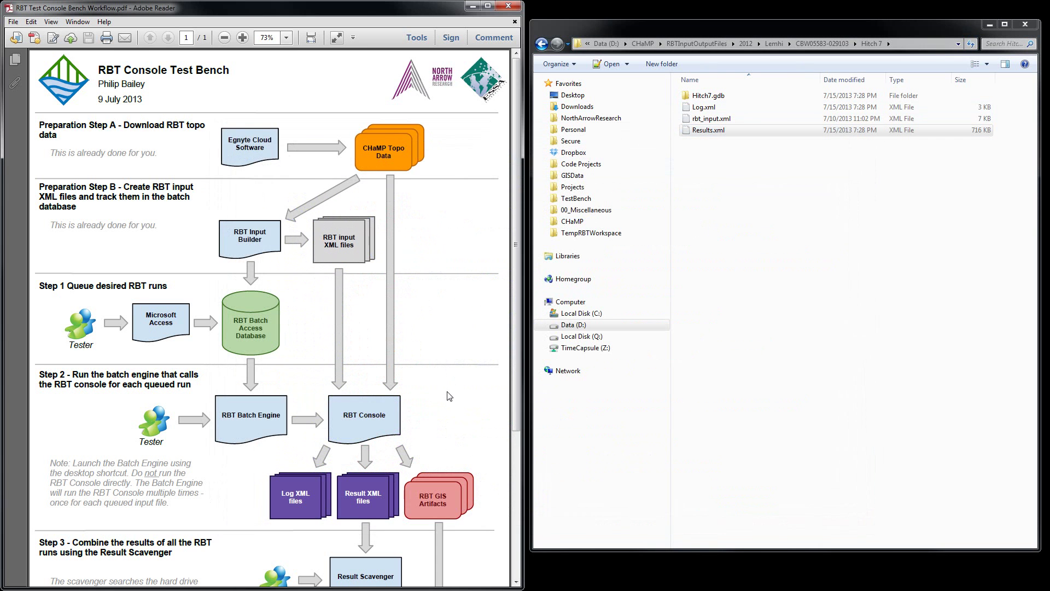
scroll(450, 390, down, 4)
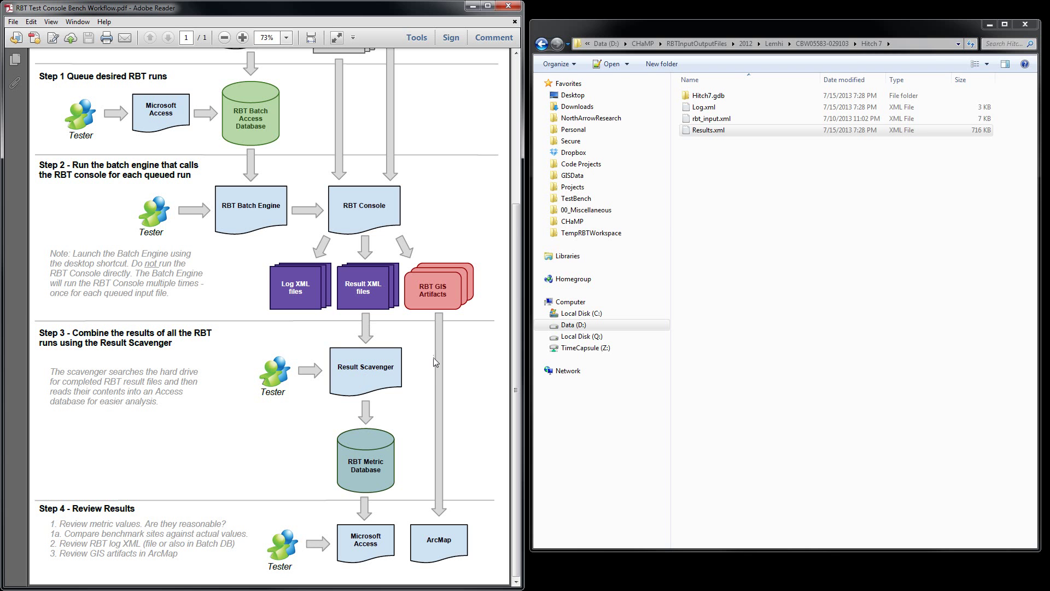
click(573, 223)
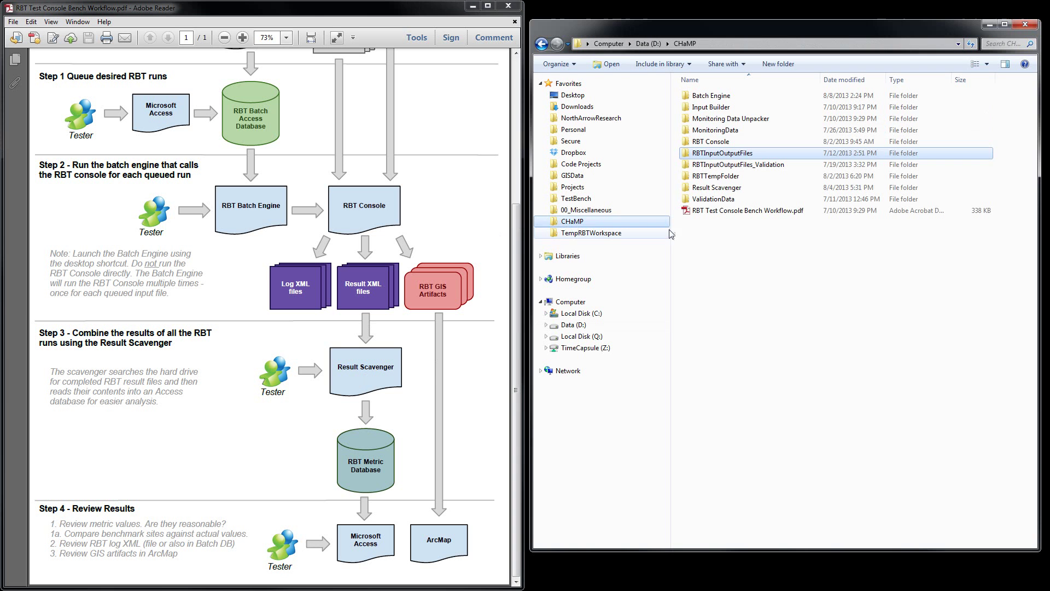
double_click(717, 189)
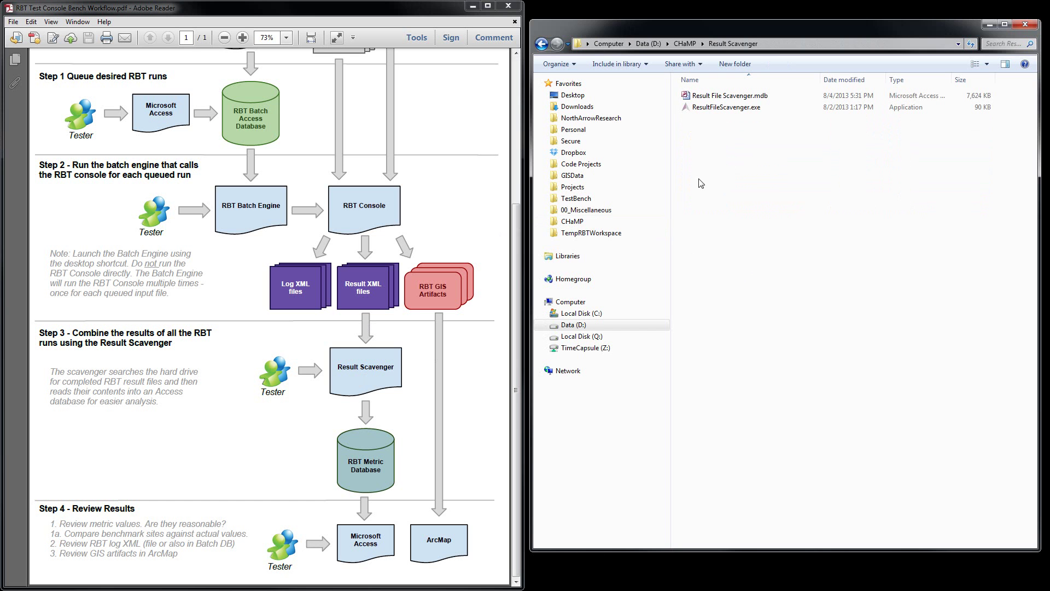
double_click(735, 108)
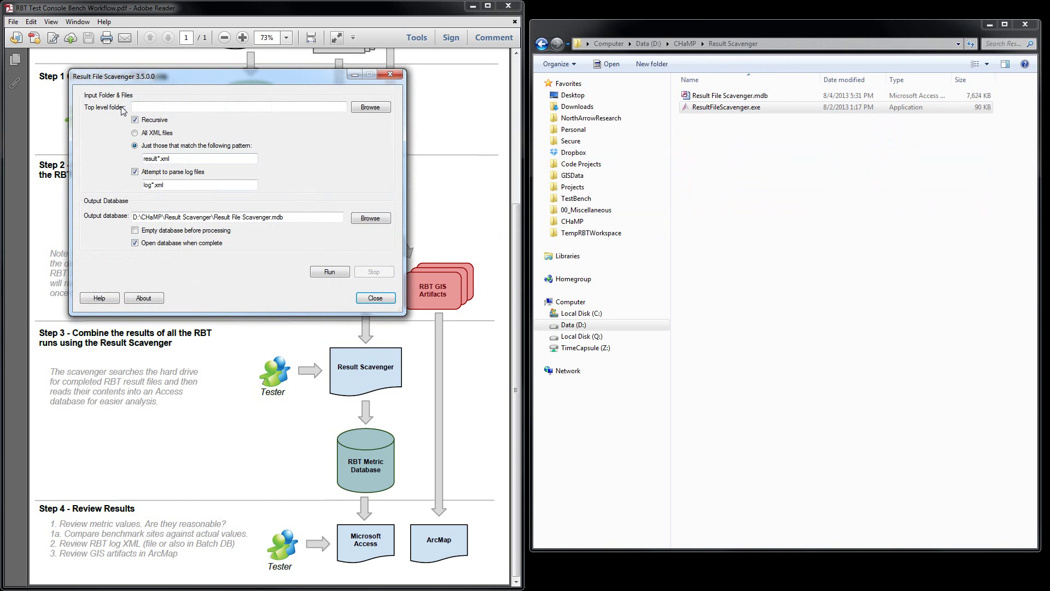
- Set the scavenger's top level folder to D:\CHaMP\RBTInputOutputFiles
click(370, 108)
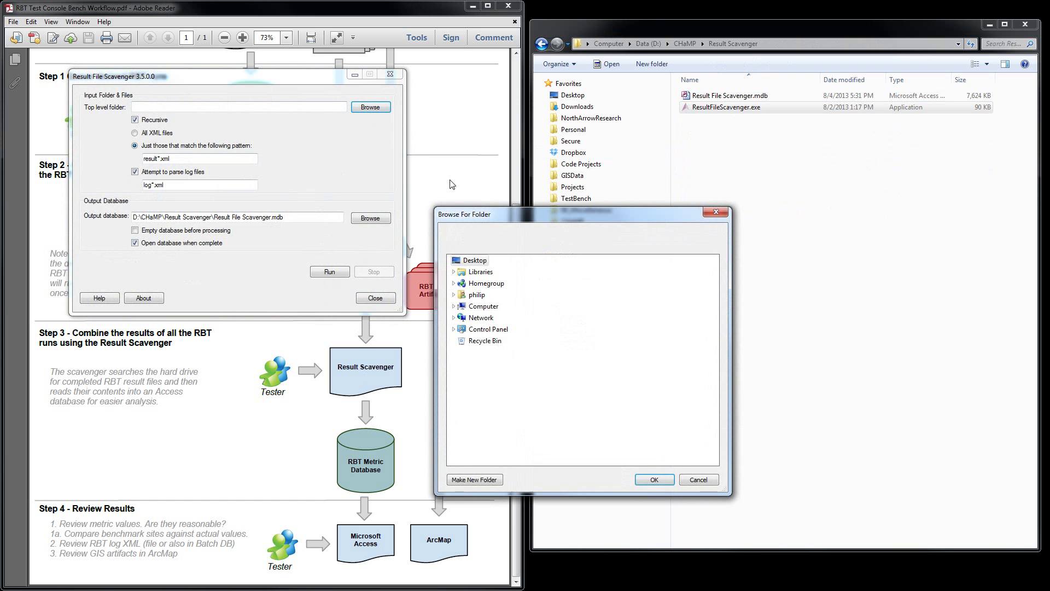
click(453, 306)
click(459, 329)
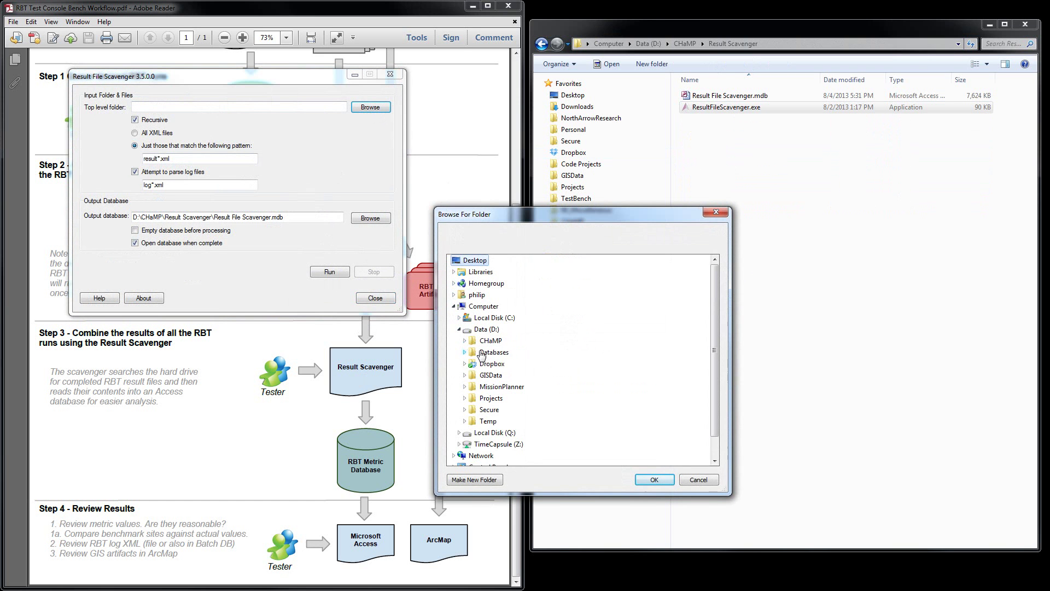
double_click(491, 340)
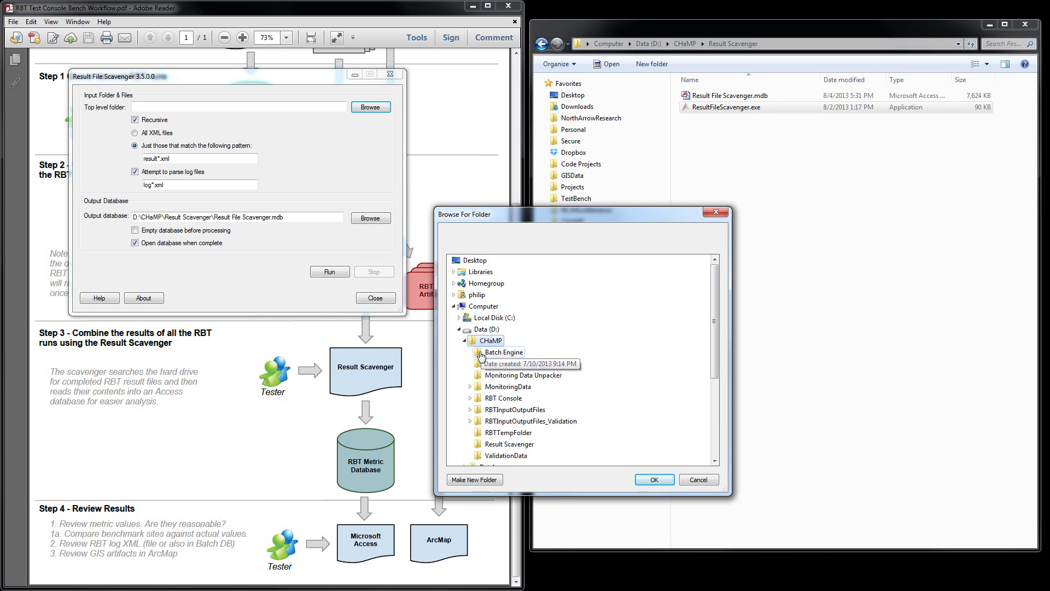
double_click(509, 409)
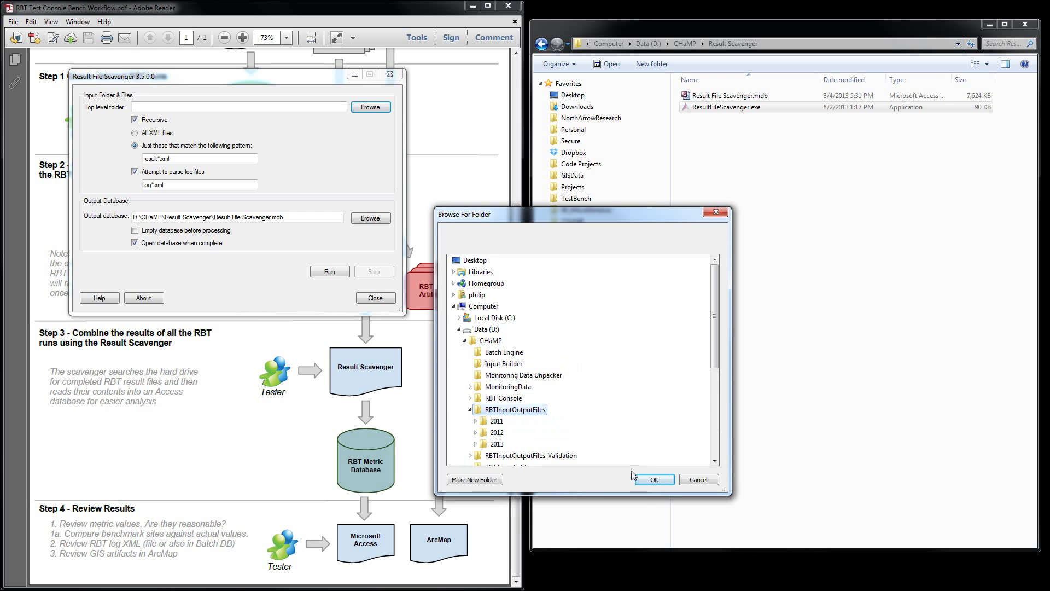
click(643, 480)
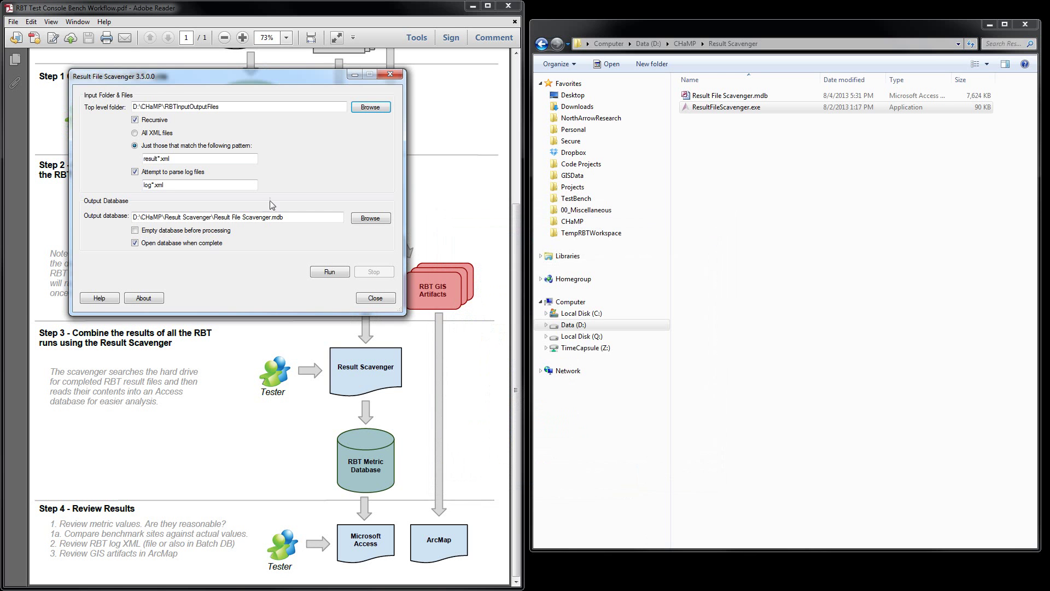
- Choose Result File Scavenger.mdb as the output database and run the scavenger, dismissing its completion message
mouse_move(156, 127)
mouse_move(205, 152)
click(370, 219)
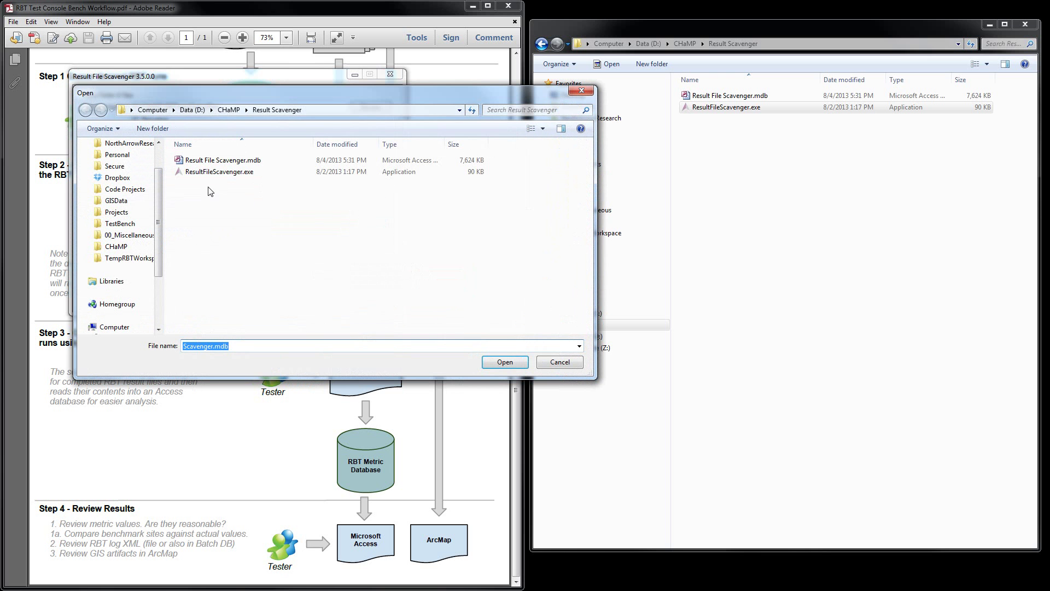
click(220, 160)
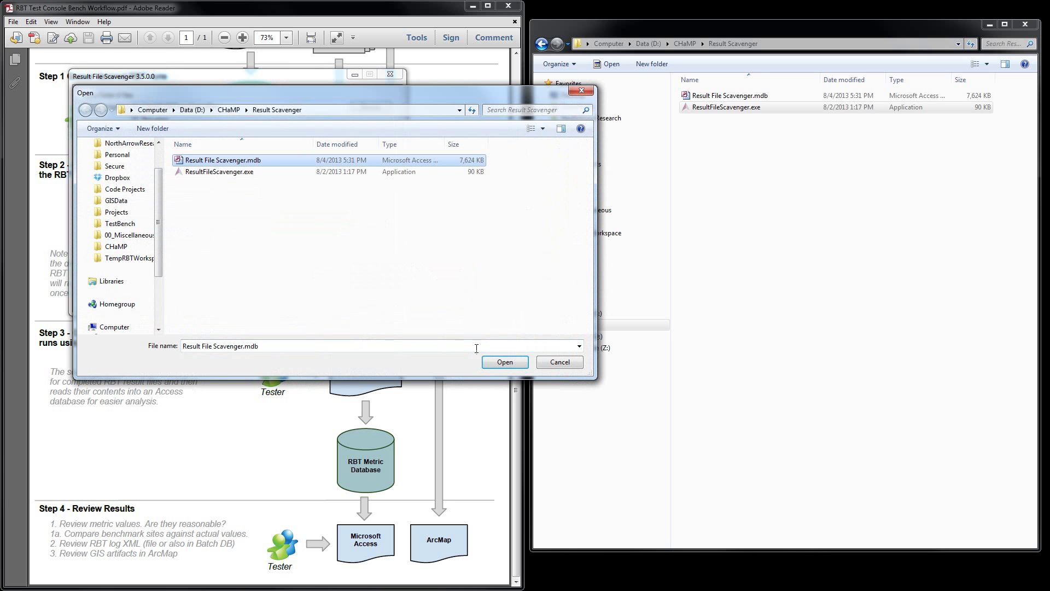
click(504, 362)
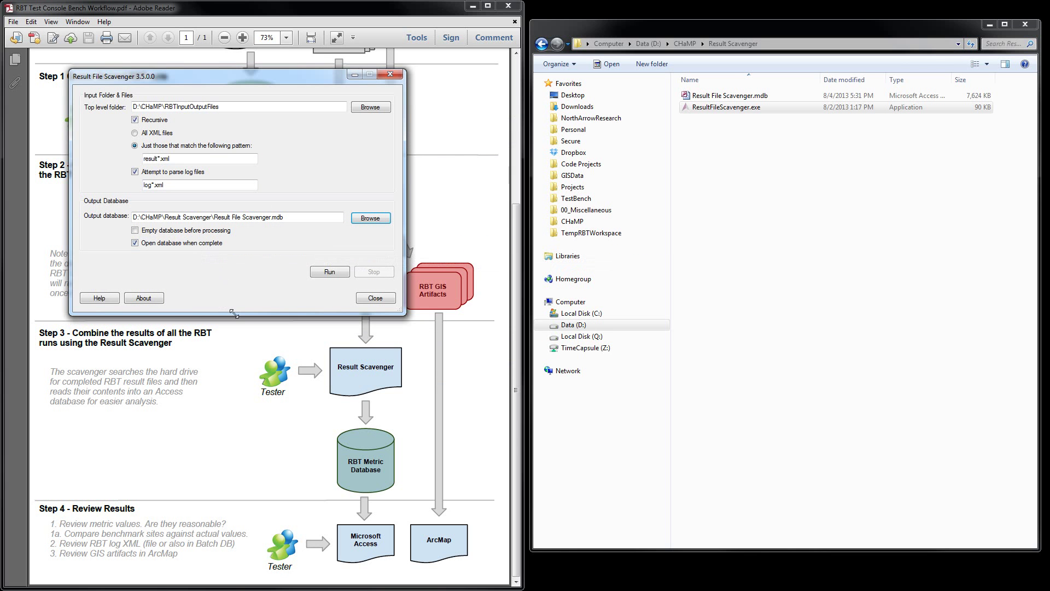
click(329, 273)
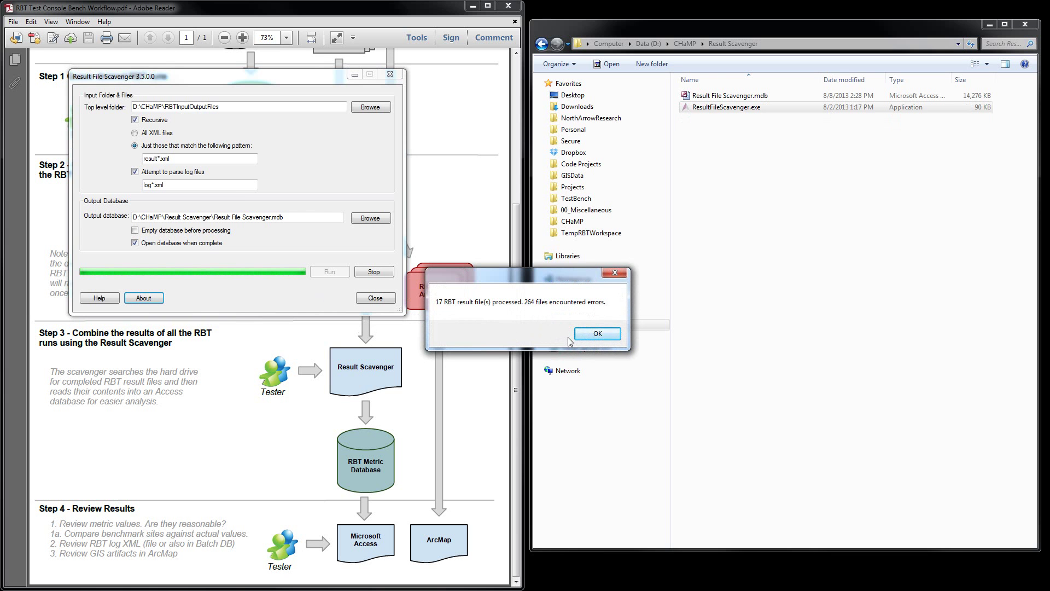
click(591, 334)
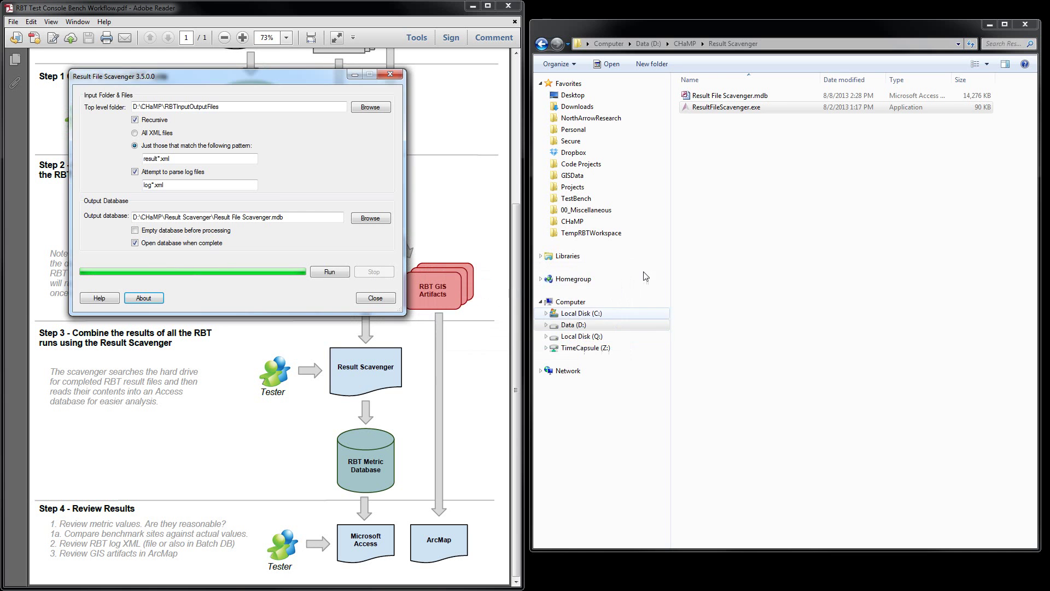
- Open the Visits table of Result File Scavenger.mdb in a wider window and narrow its RBTInputFile column
double_click(732, 97)
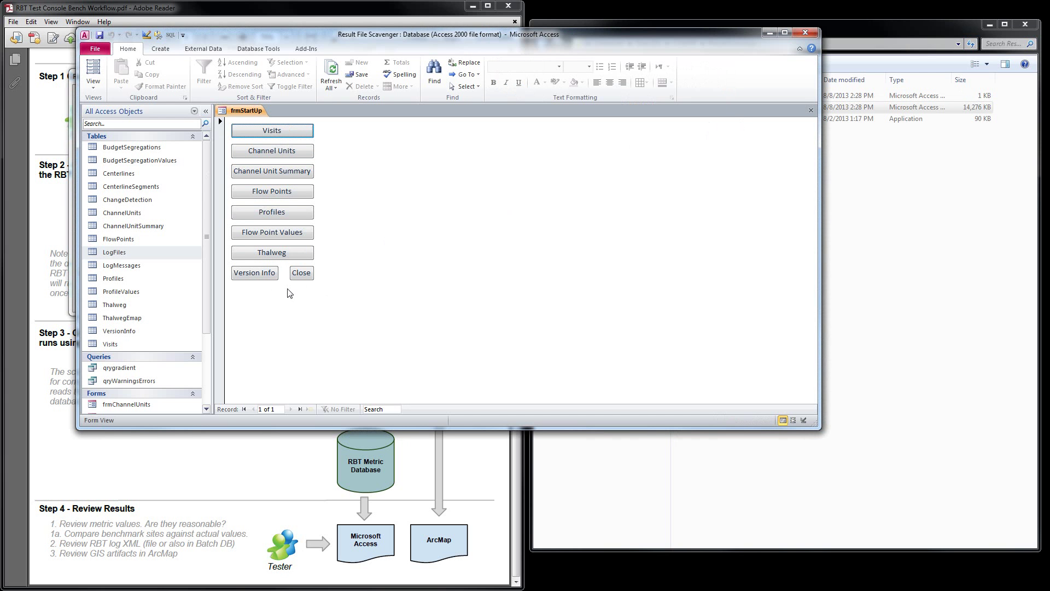
click(811, 112)
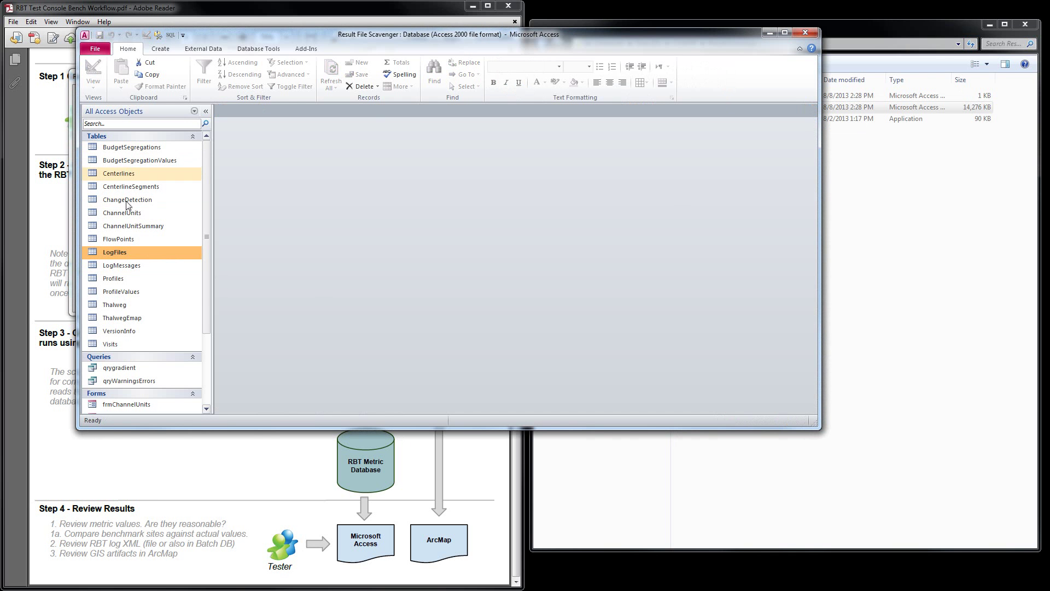
double_click(133, 345)
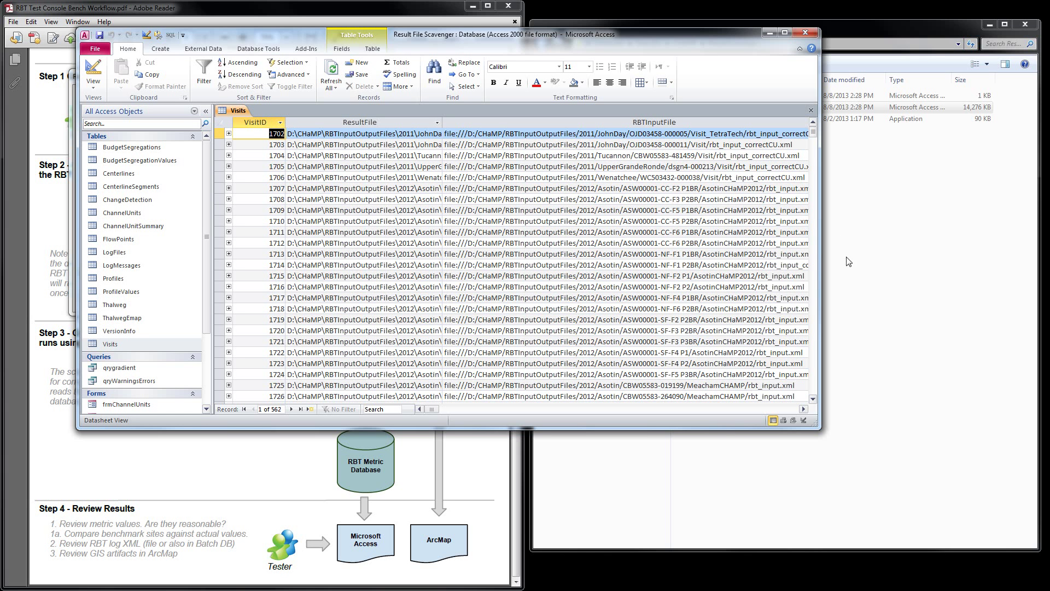
drag(821, 251, 966, 263)
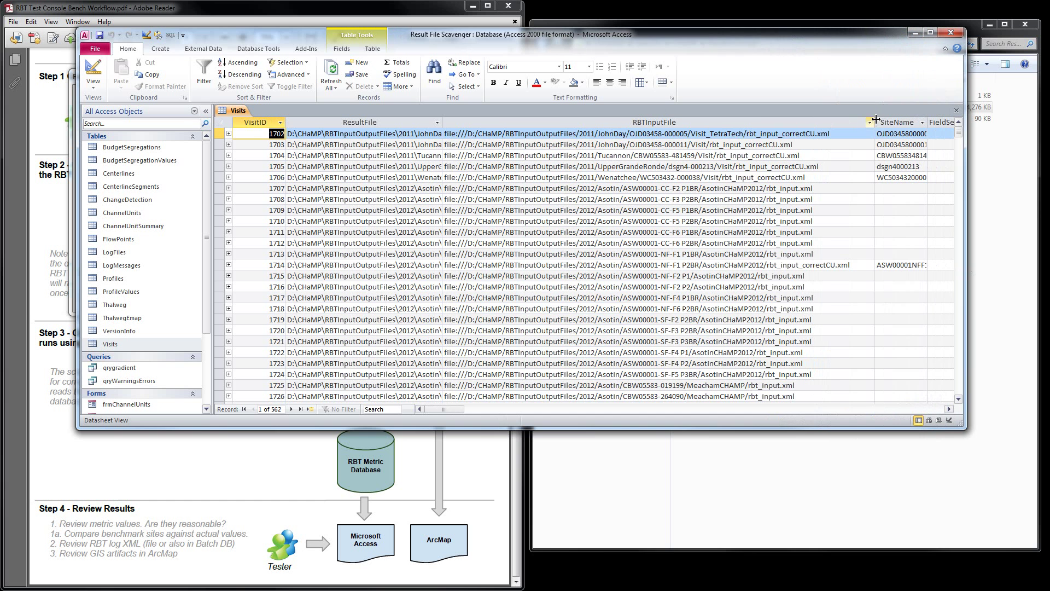
drag(875, 117, 611, 123)
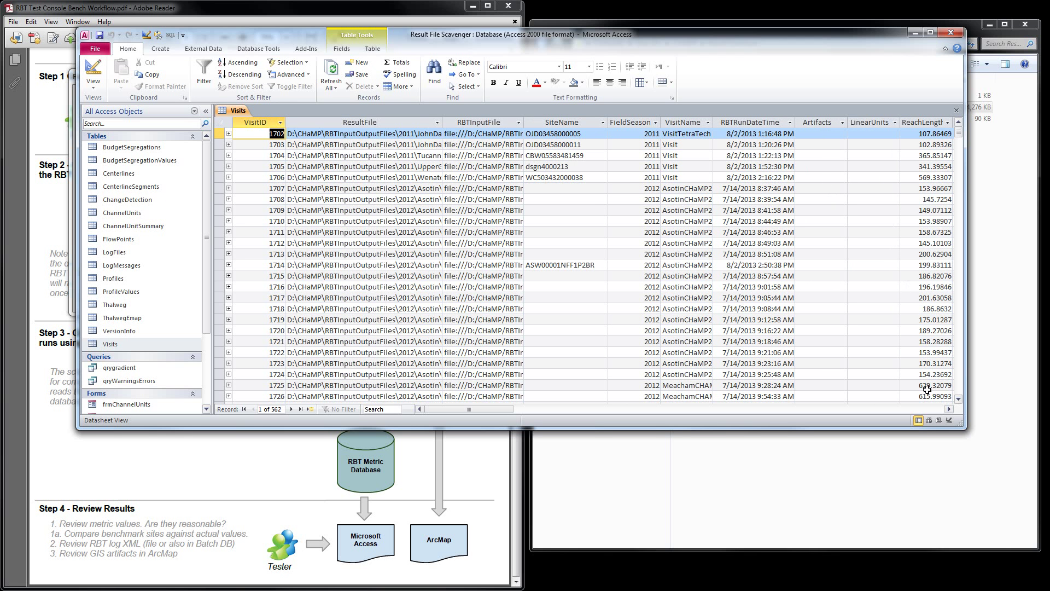
- Examine the metric columns of the Visits table from ReachLength across to DEM_Left
click(950, 410)
click(949, 409)
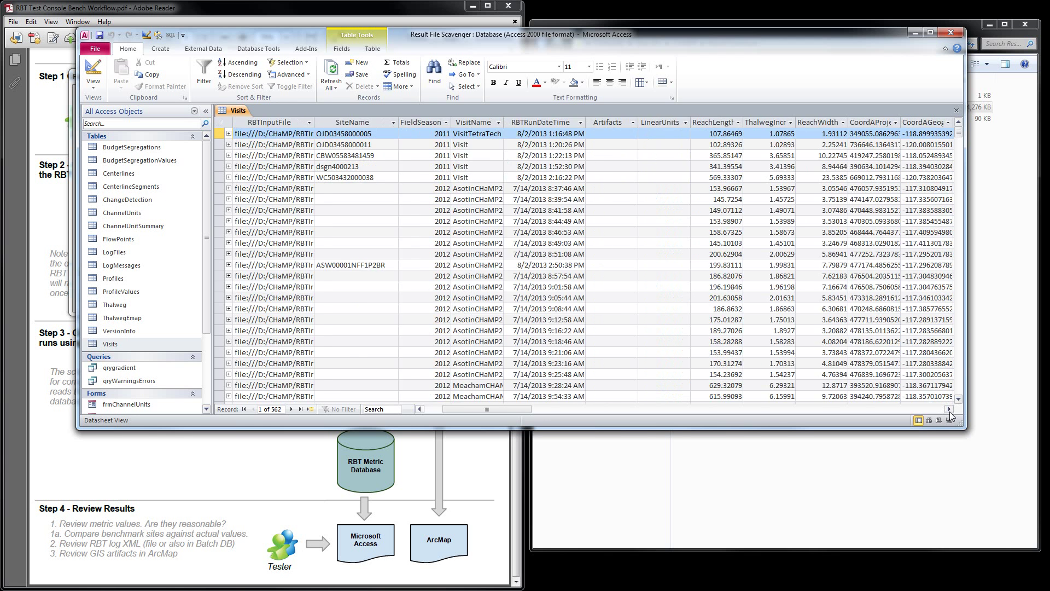
click(949, 409)
click(950, 411)
click(950, 410)
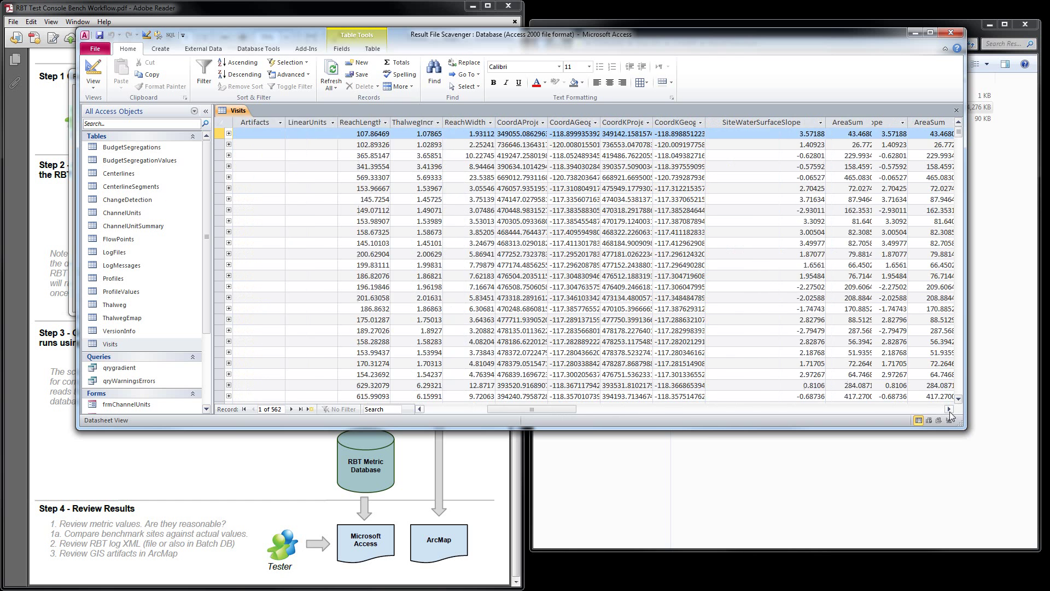
click(949, 410)
click(950, 411)
click(949, 411)
click(949, 410)
click(950, 410)
click(950, 411)
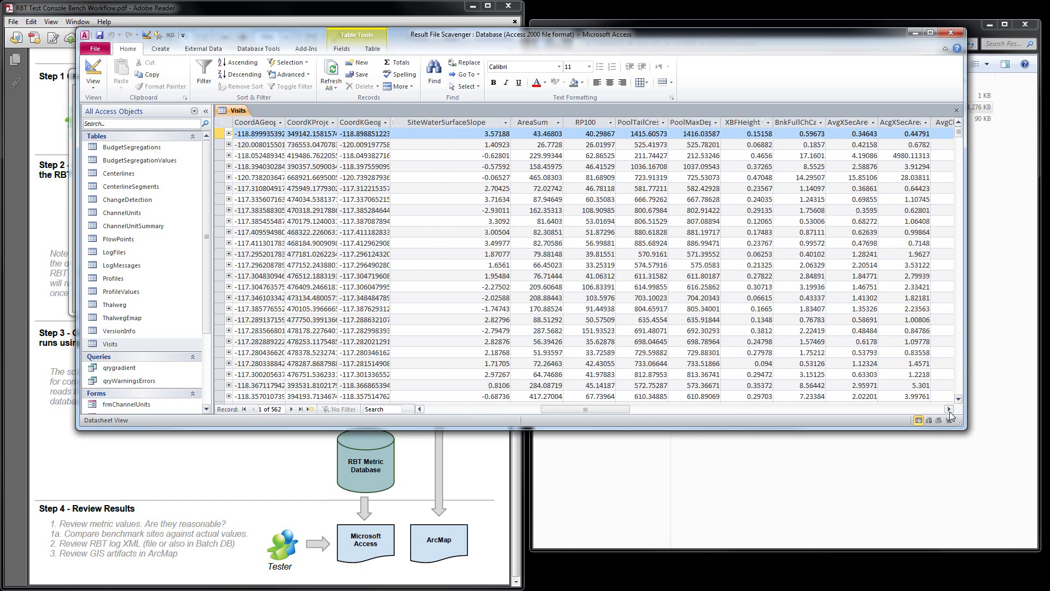
click(949, 410)
click(950, 411)
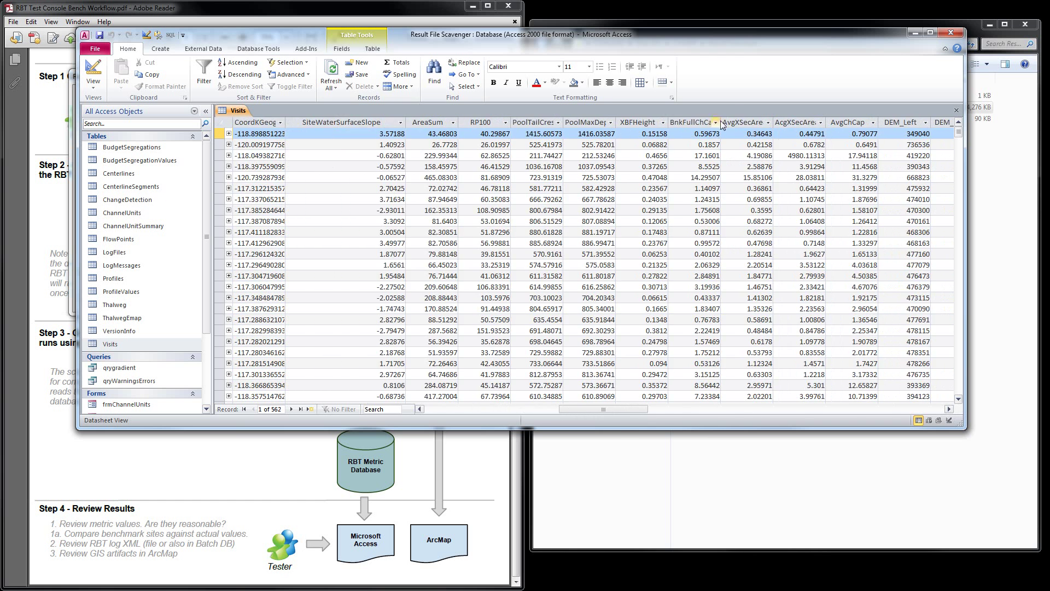
- Widen the BnkFullChCap column, review the metrics through SiteArea, and close the Visits table without saving its layout
drag(720, 122, 741, 122)
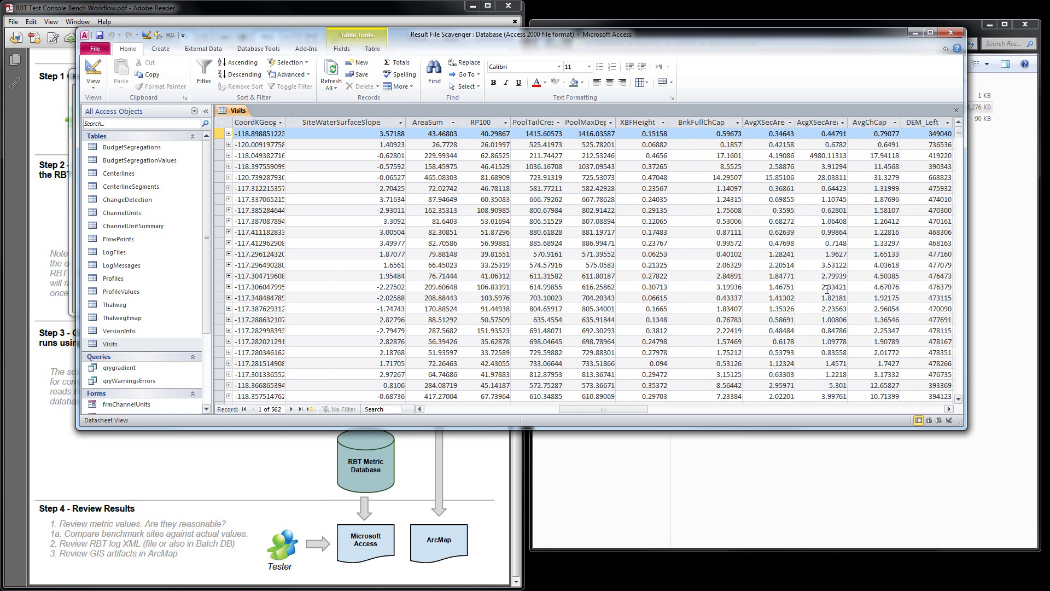
click(951, 409)
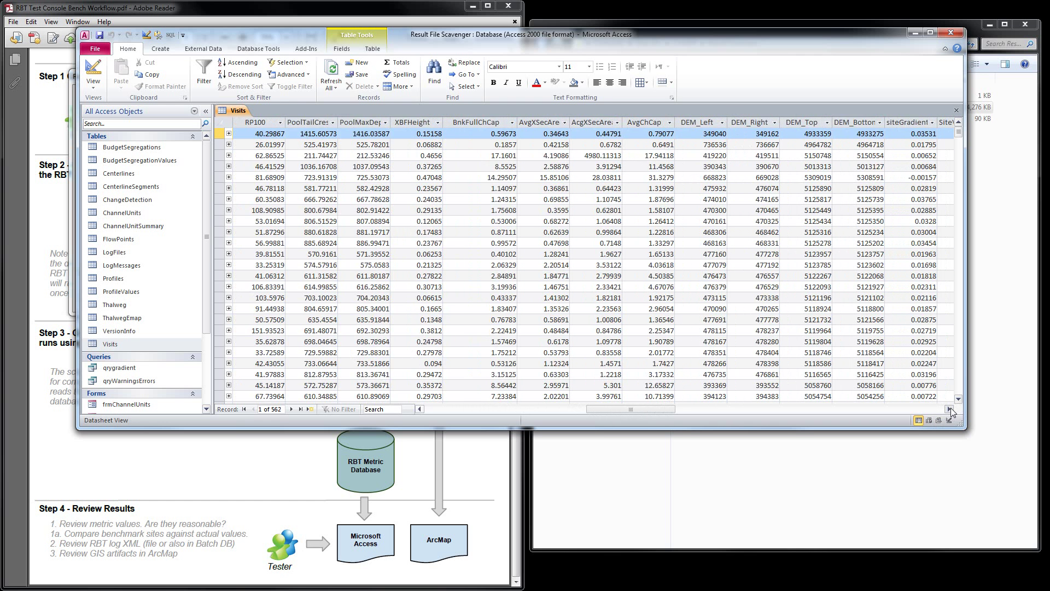
click(951, 409)
click(950, 409)
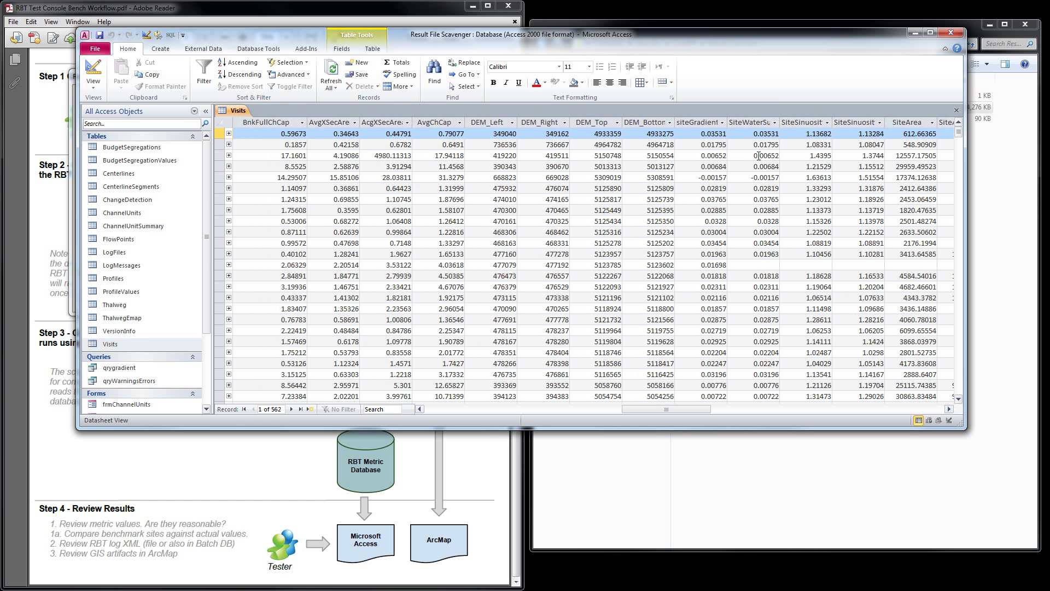
click(956, 112)
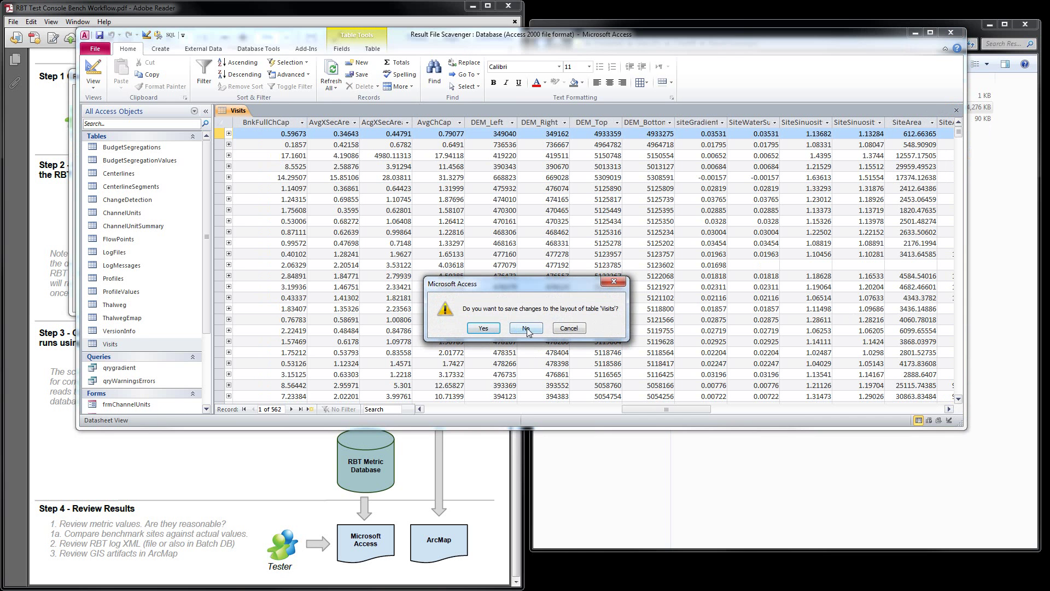
click(505, 331)
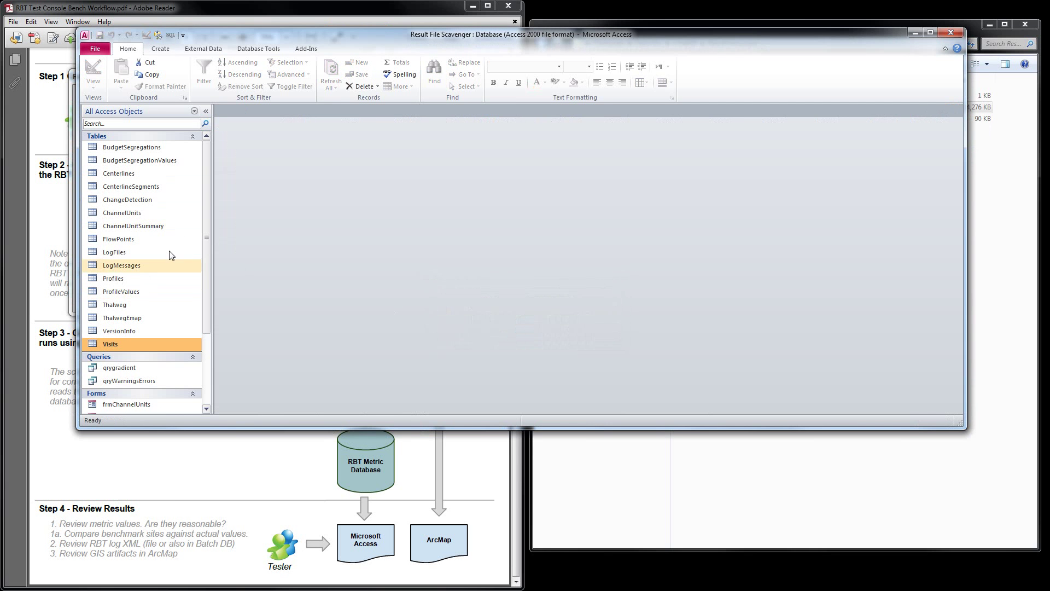
- View the database's relationships diagram and the Thalweg table, closing each after review
click(242, 52)
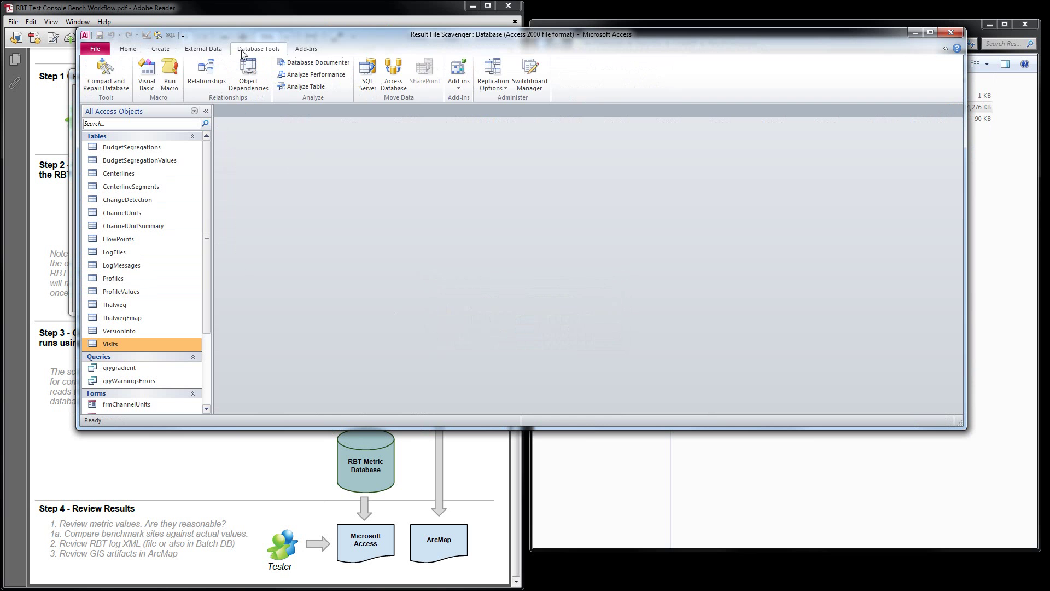
click(206, 75)
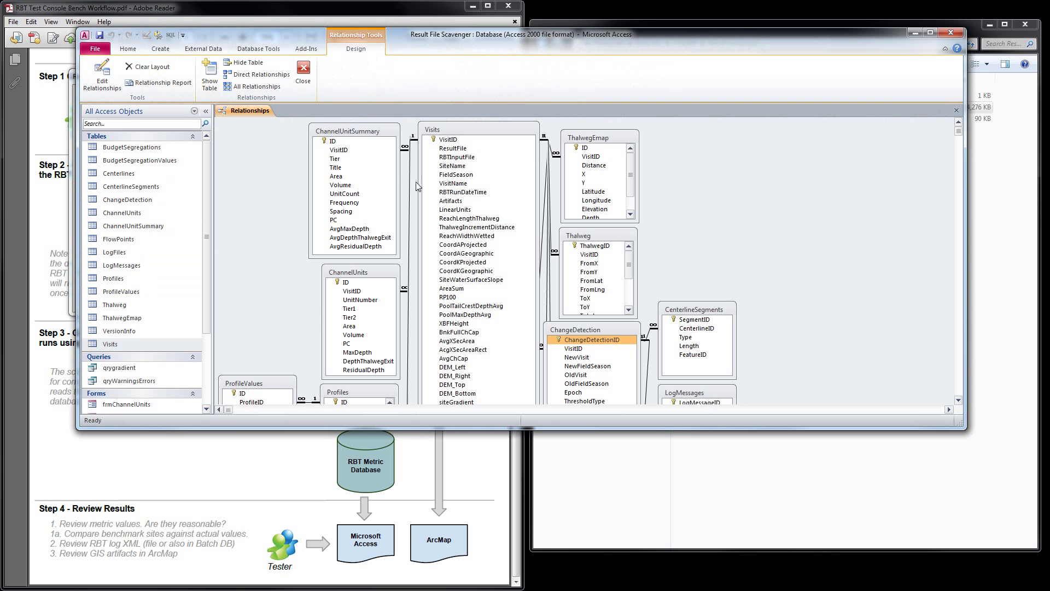
click(956, 112)
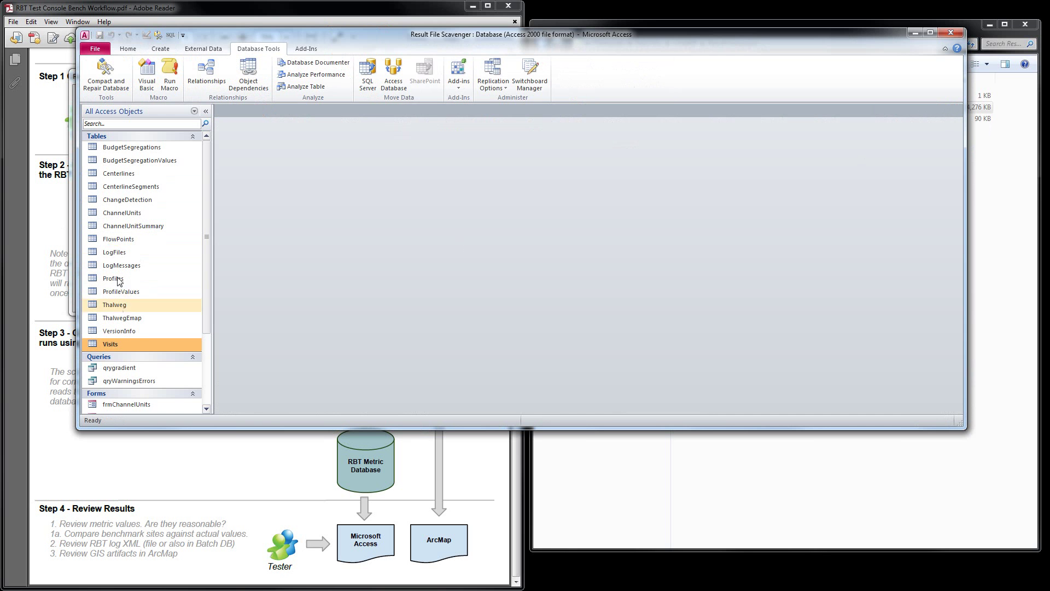
double_click(118, 307)
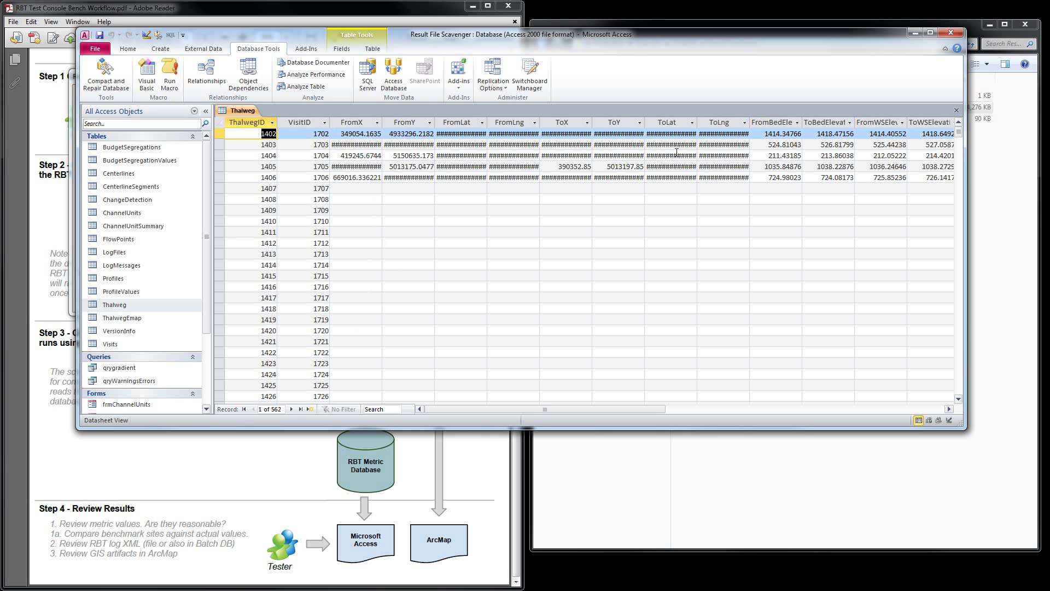
click(958, 110)
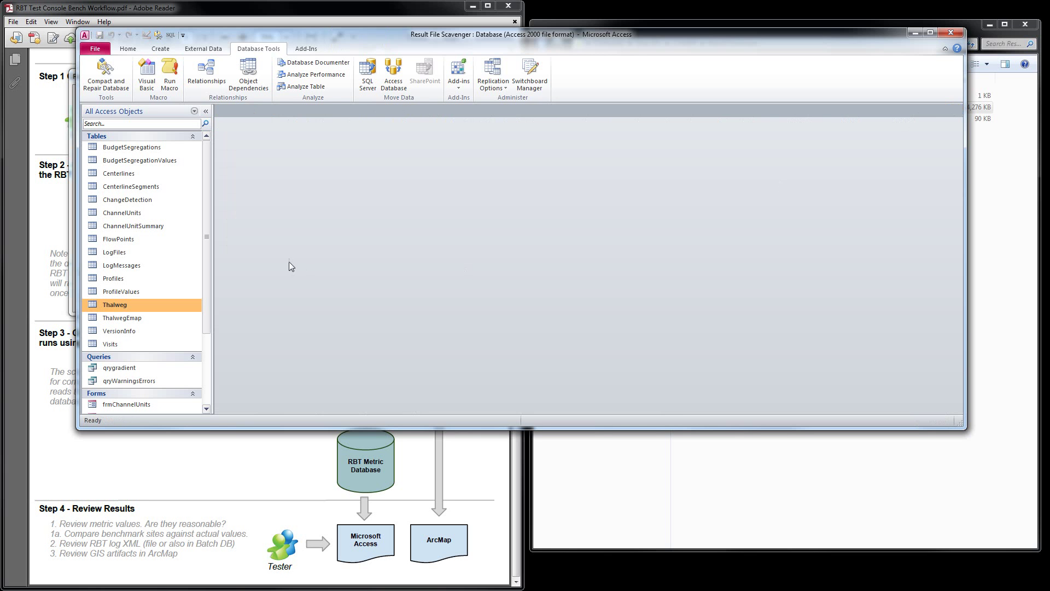
- Open the LogFiles table, narrow its LogFilePath column, and inspect the nested messages of log 3458
double_click(114, 252)
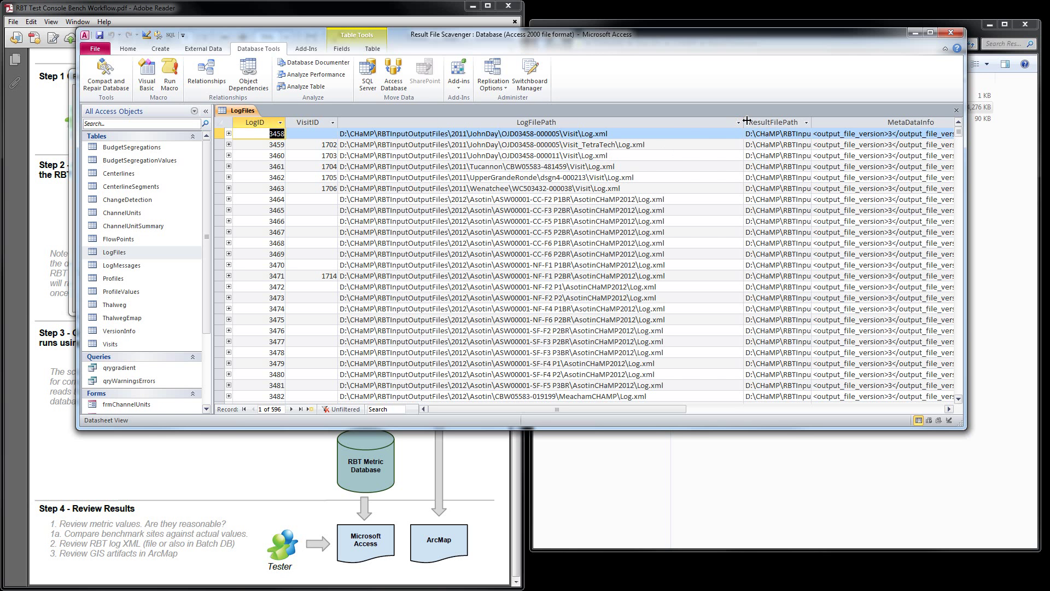
drag(745, 122, 498, 121)
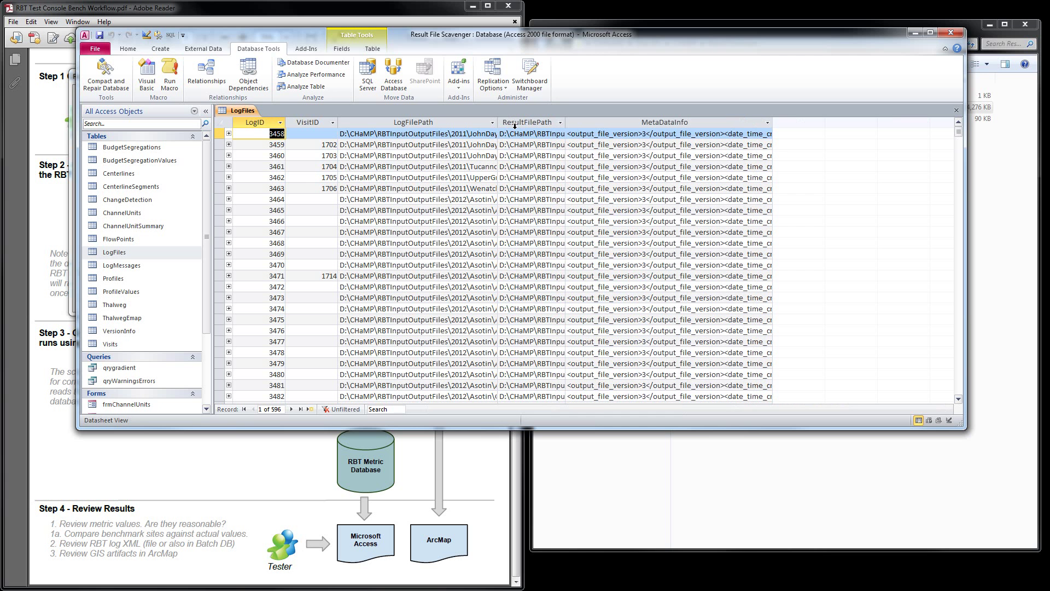
click(229, 134)
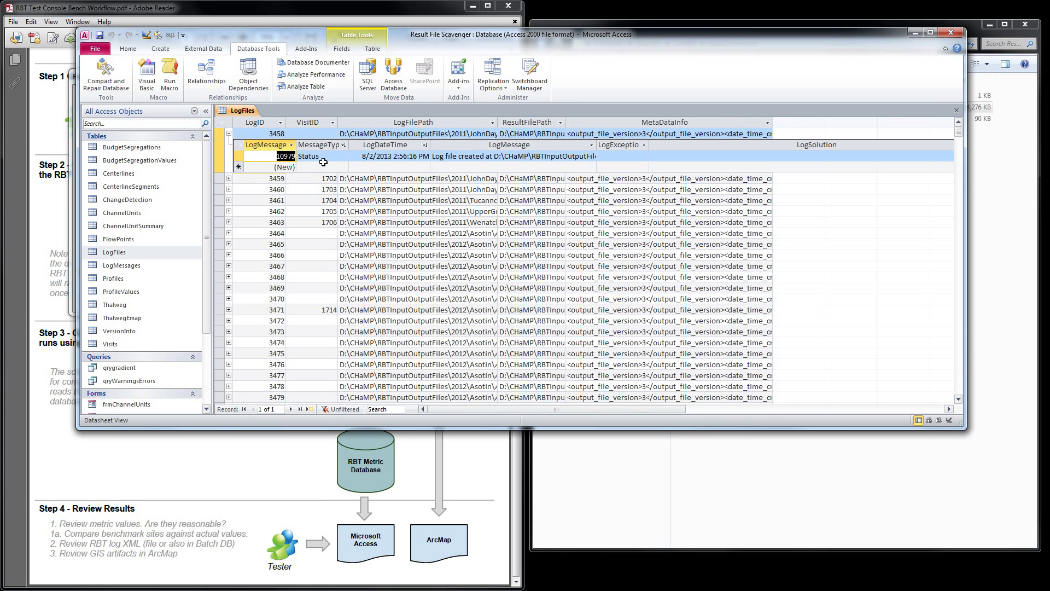
click(228, 133)
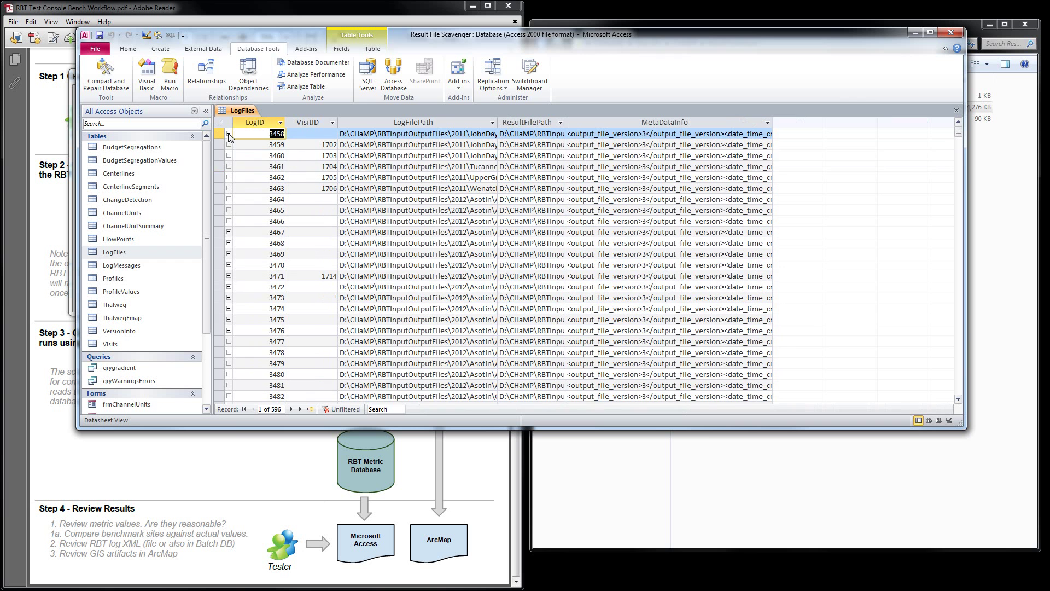
- Review the nested log messages for visits 1702 and 1706 in LogFiles, collapsing each record after reading
click(229, 144)
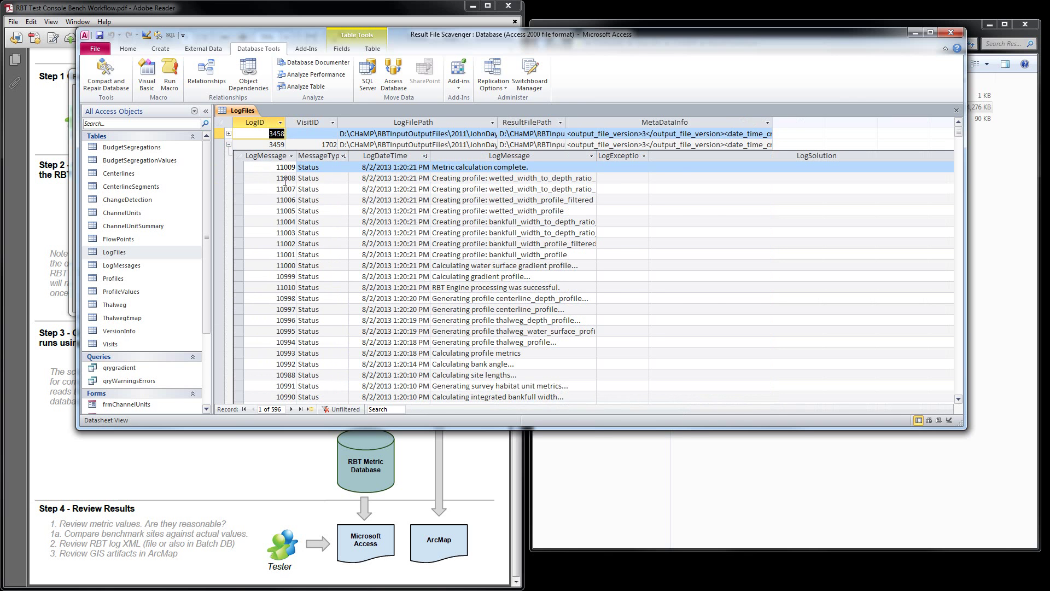
click(322, 189)
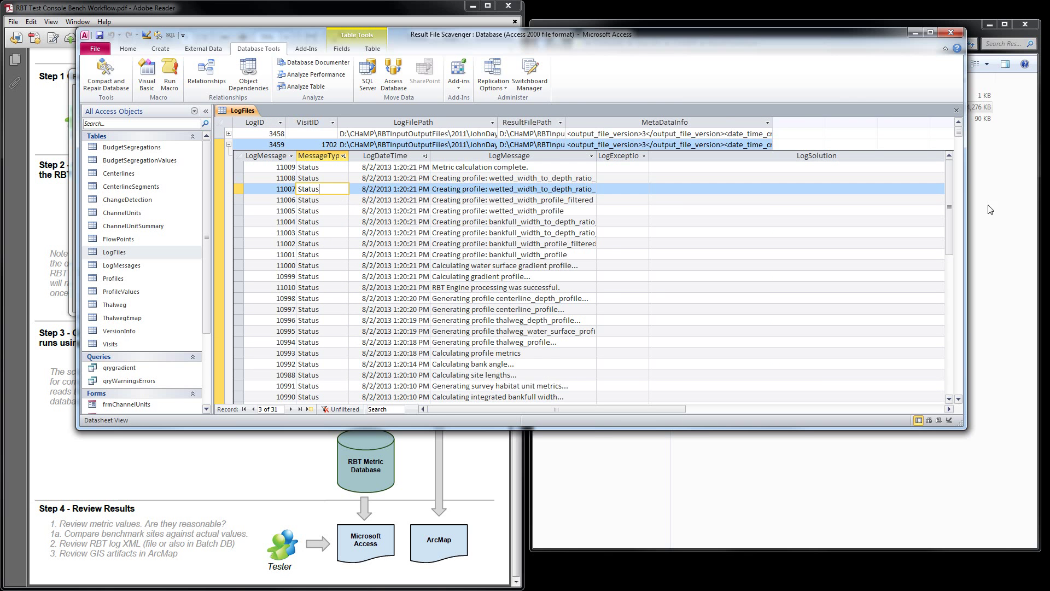
drag(950, 211, 947, 179)
click(229, 145)
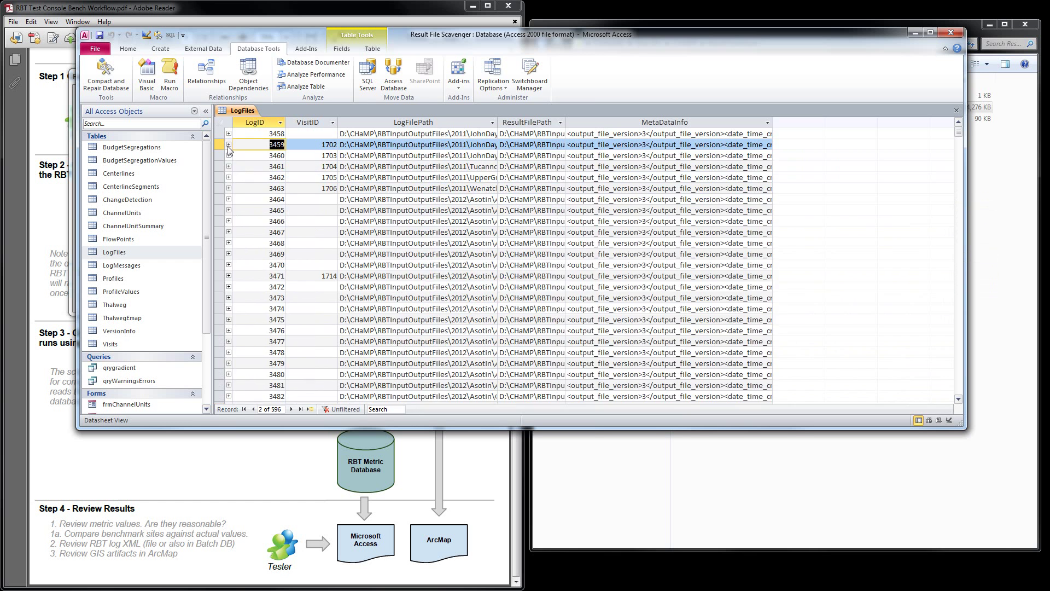
click(229, 188)
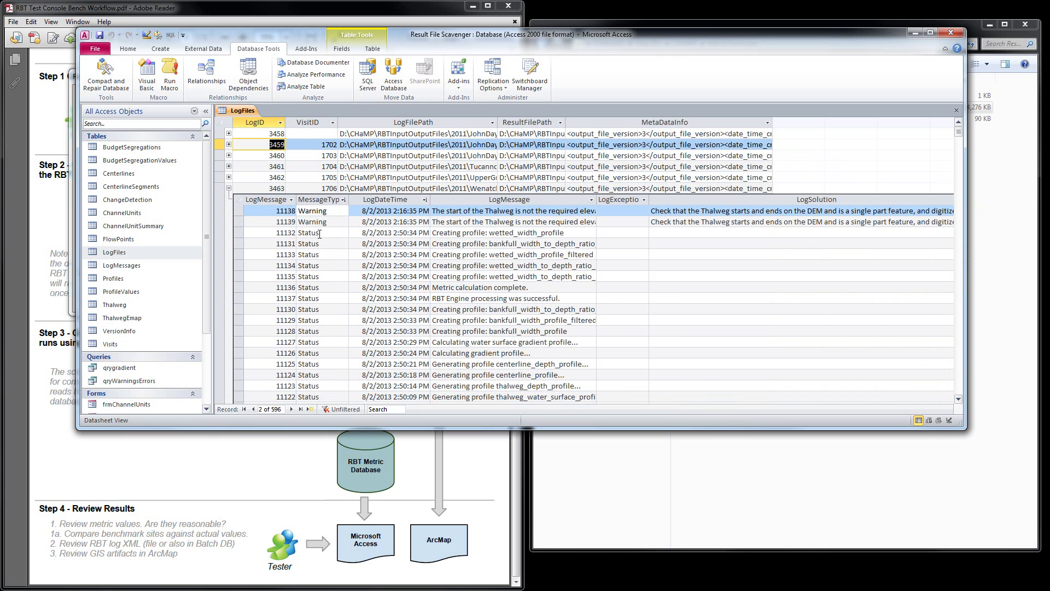
click(228, 188)
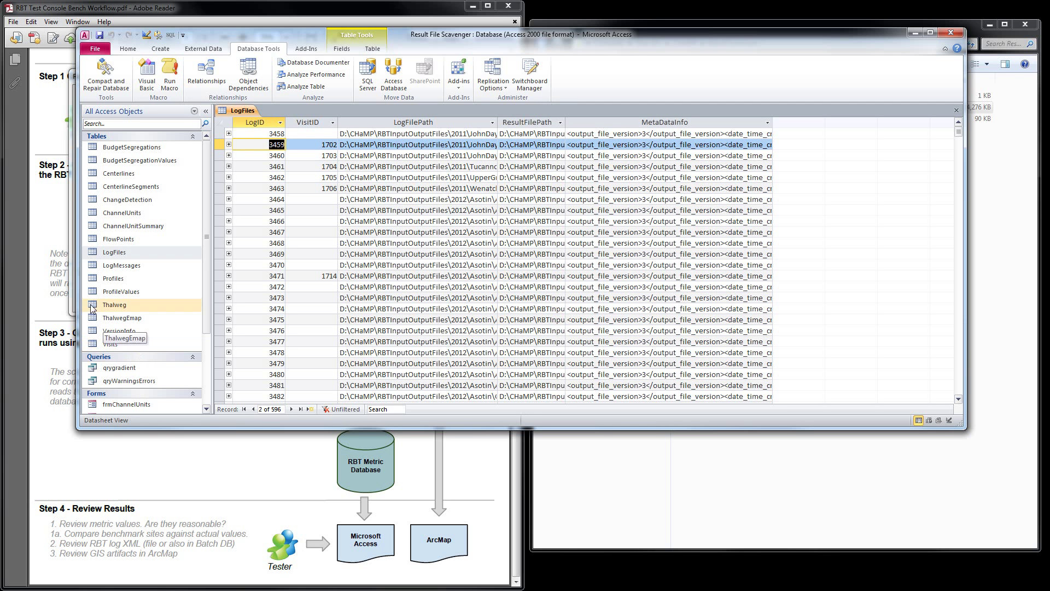
- Narrow the database window to uncover the scavenger, and open the Visits, ChangeDetection, BudgetSegregations and BudgetSegregationValues tables
drag(76, 304, 350, 304)
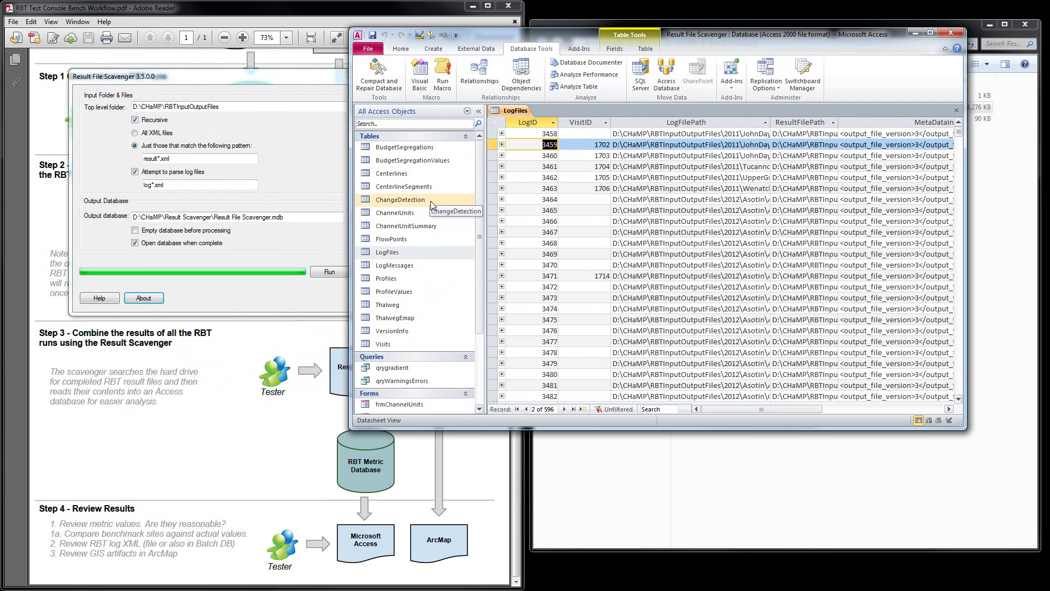
double_click(413, 348)
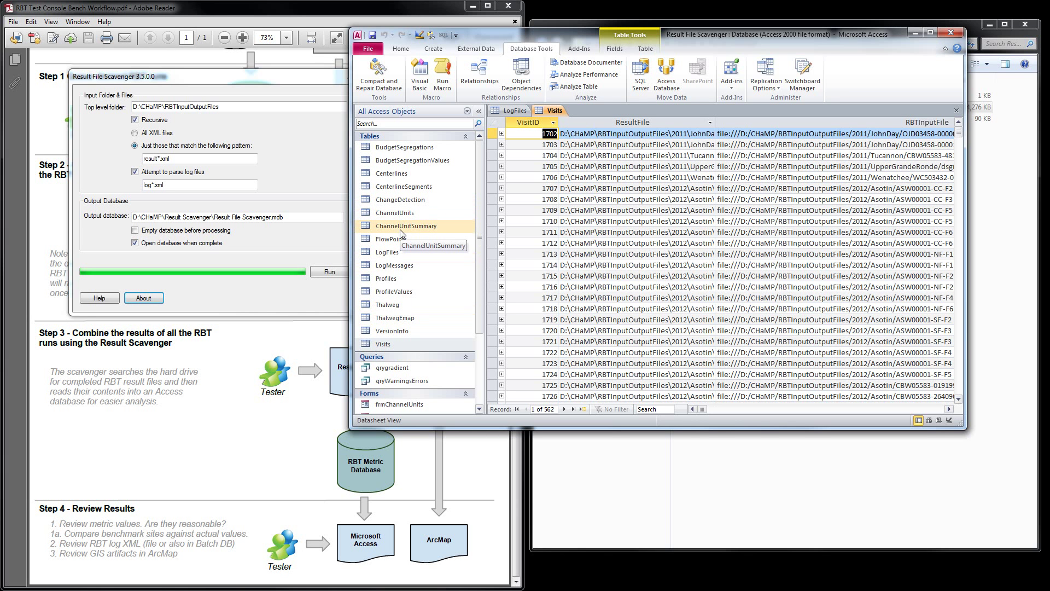
double_click(394, 201)
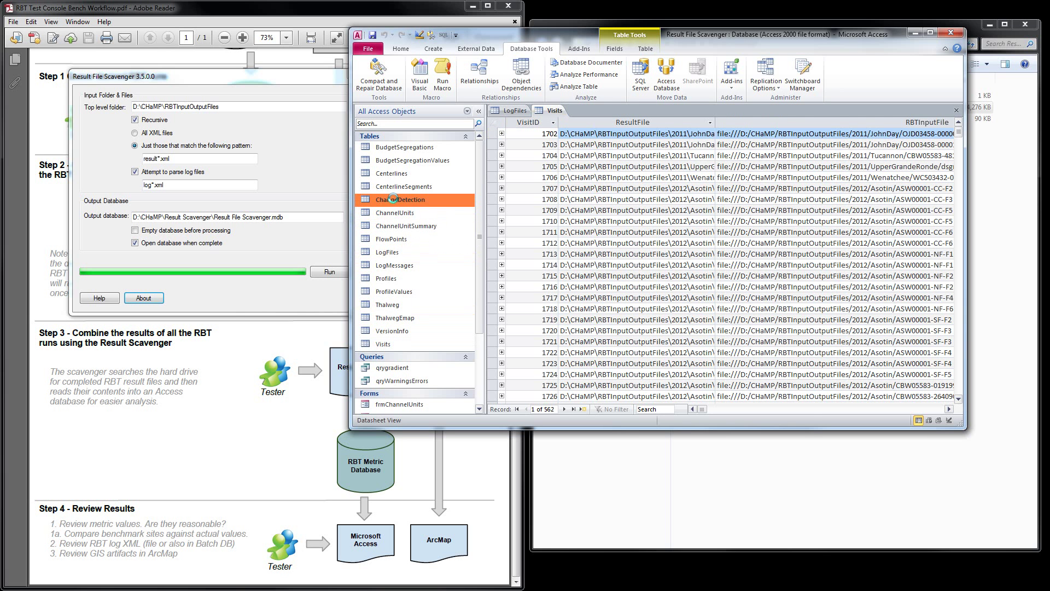
double_click(383, 151)
double_click(383, 160)
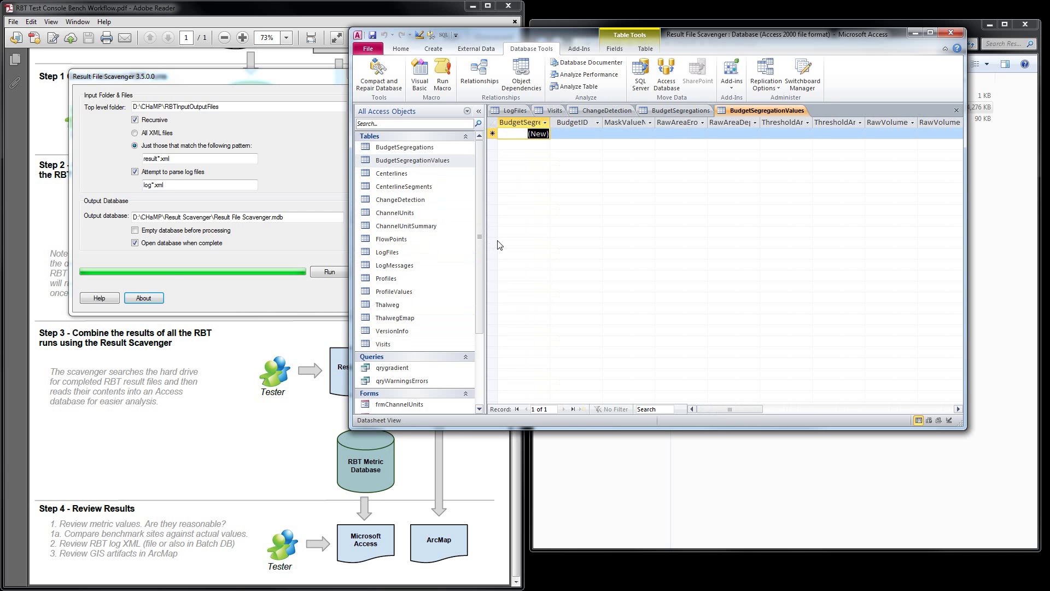
- Switch to the workflow PDF in Adobe Reader and review the whole process from the preparation steps to Step 4
click(240, 444)
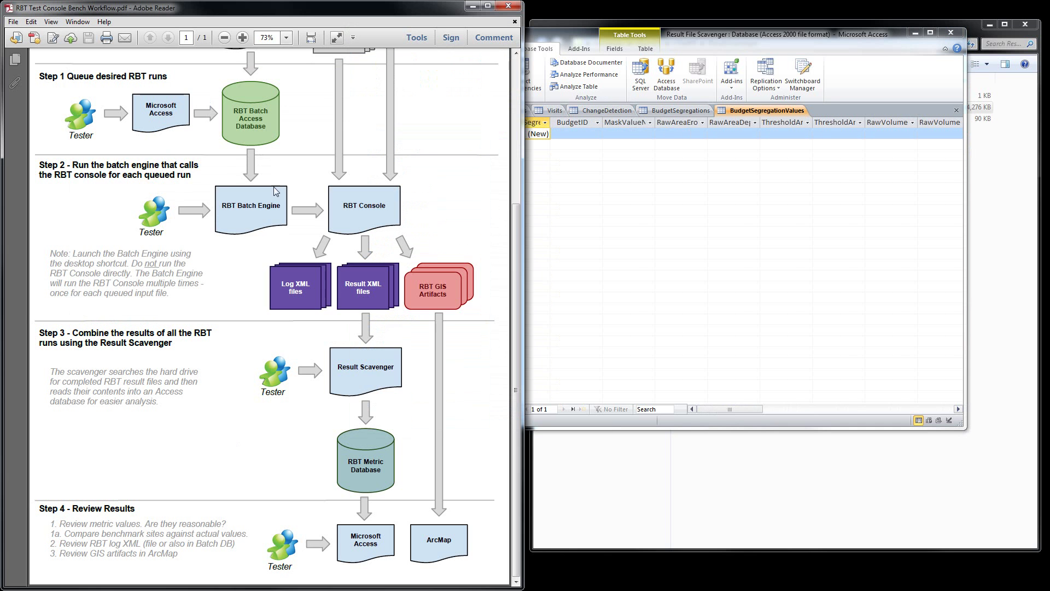
scroll(288, 266, up, 2)
scroll(289, 266, up, 6)
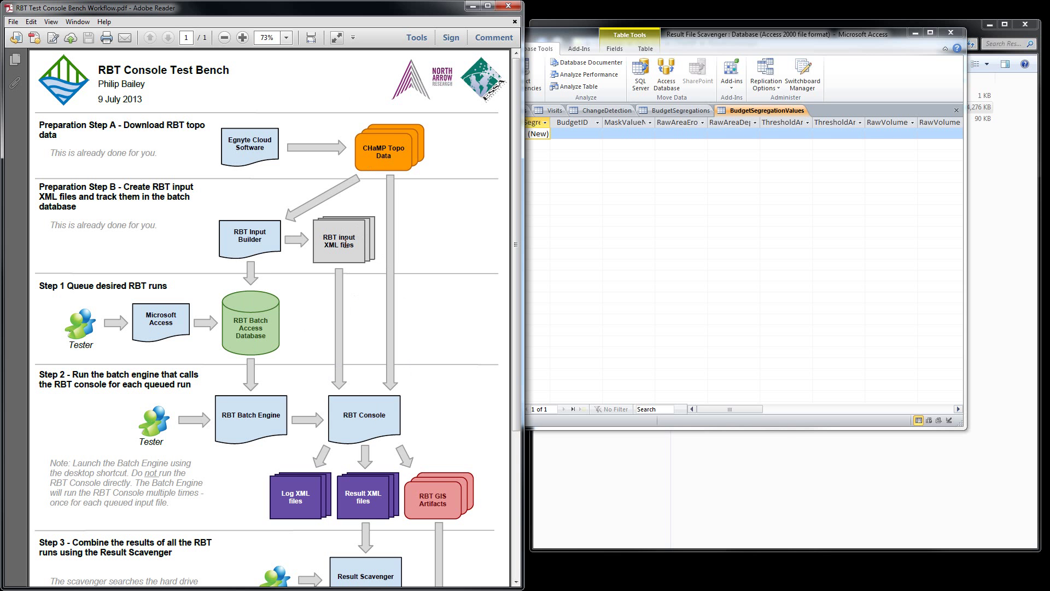
scroll(251, 320, down, 8)
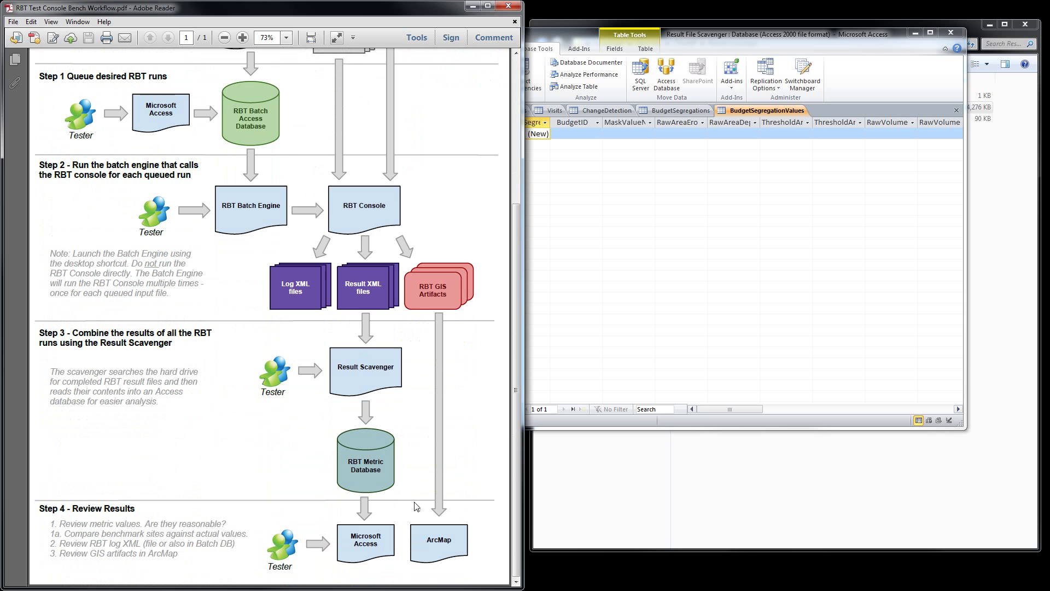
click(688, 296)
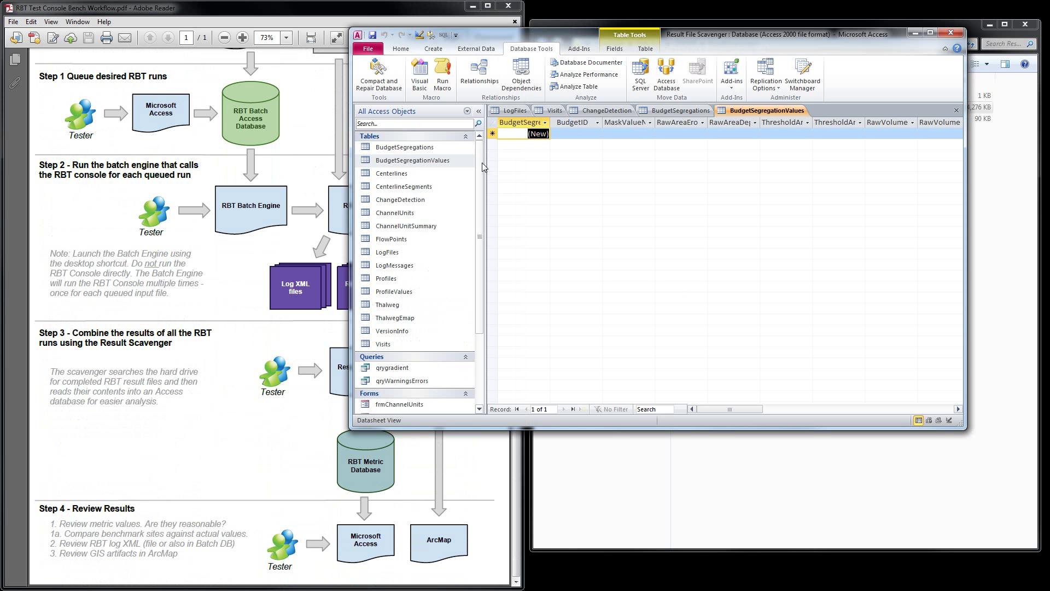
click(261, 466)
scroll(266, 454, up, 4)
scroll(264, 450, up, 1)
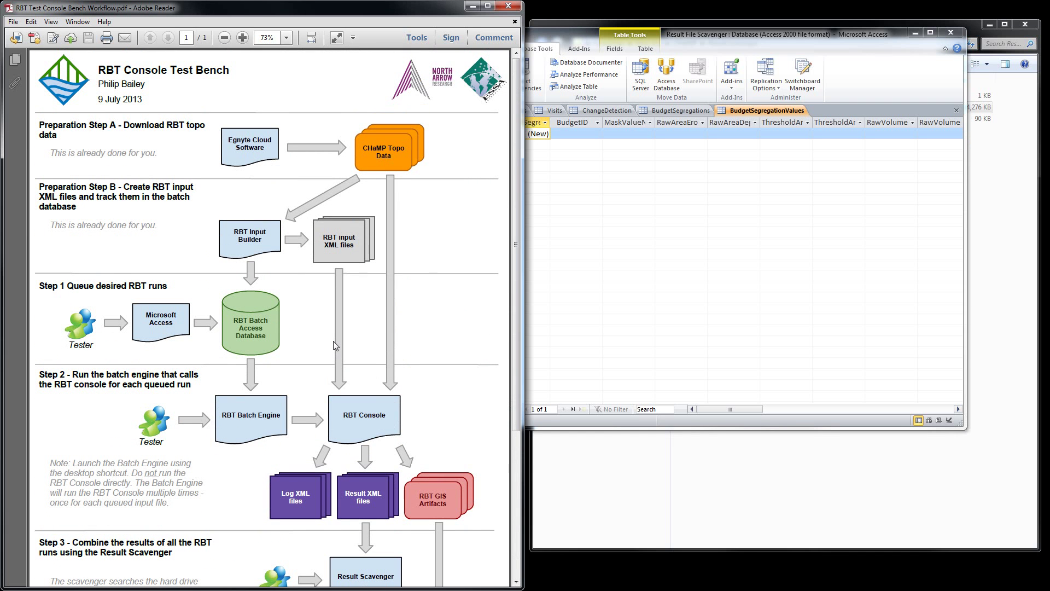
scroll(333, 342, down, 4)
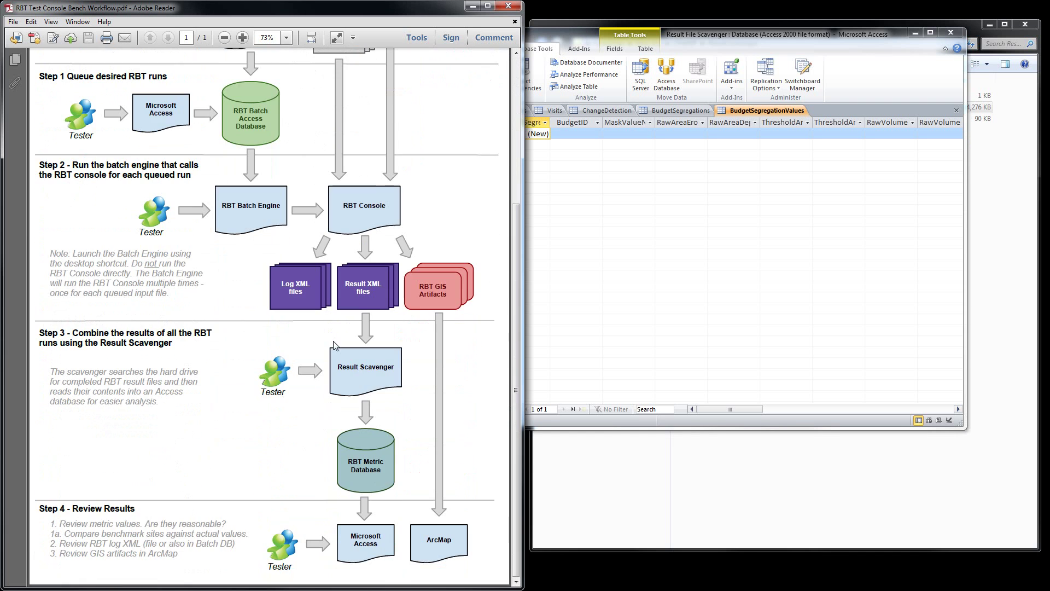